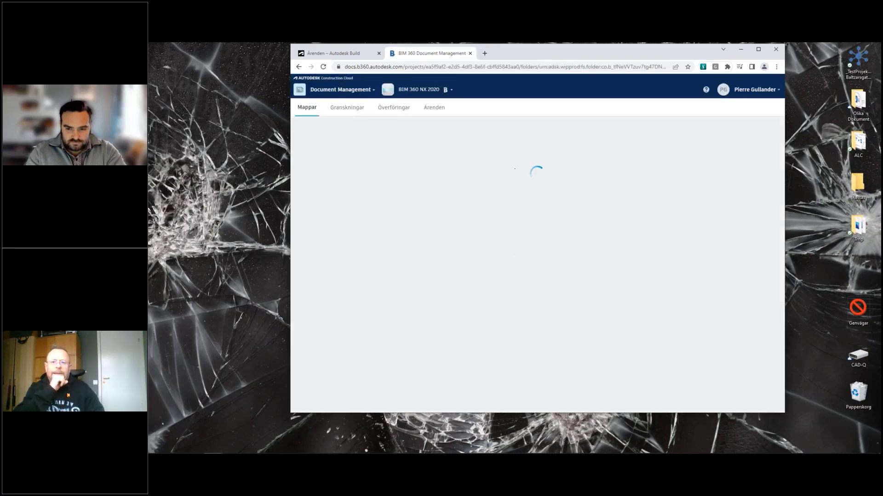
Step: Open the project's issue list and the issue permission settings in Project Admin for the BIM 360 project
left_click(438, 110)
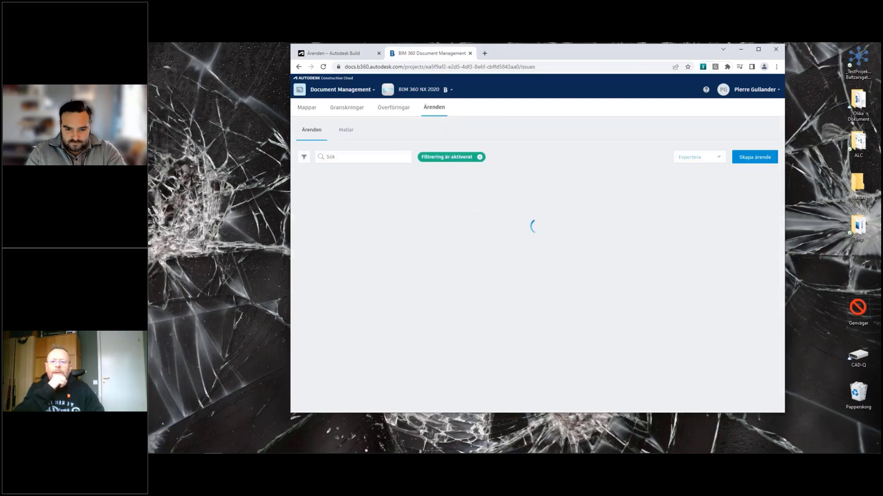
left_click(312, 90)
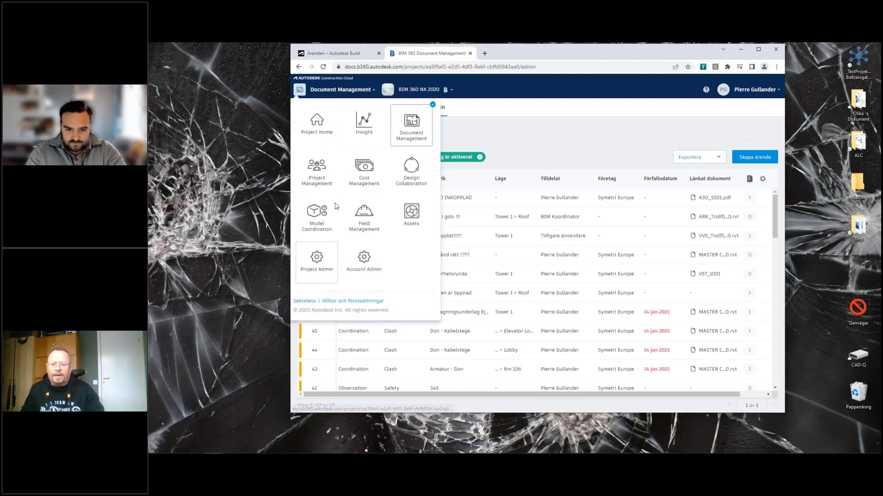
left_click(317, 260)
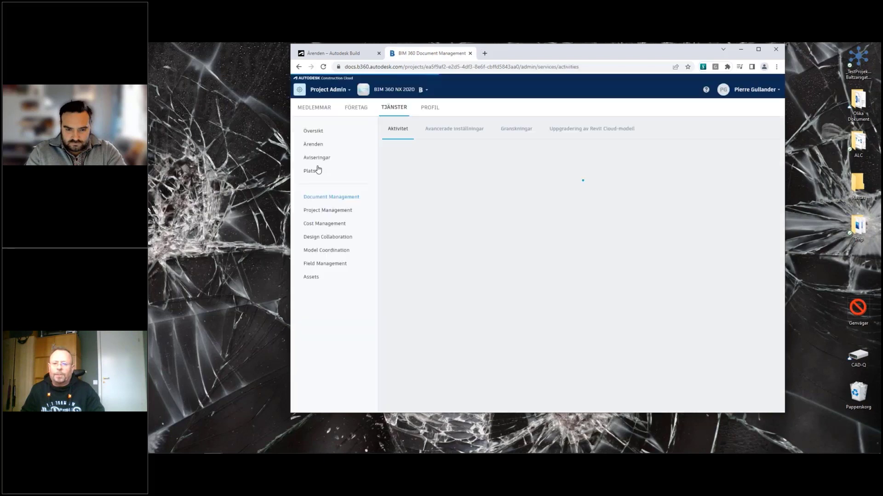
left_click(313, 145)
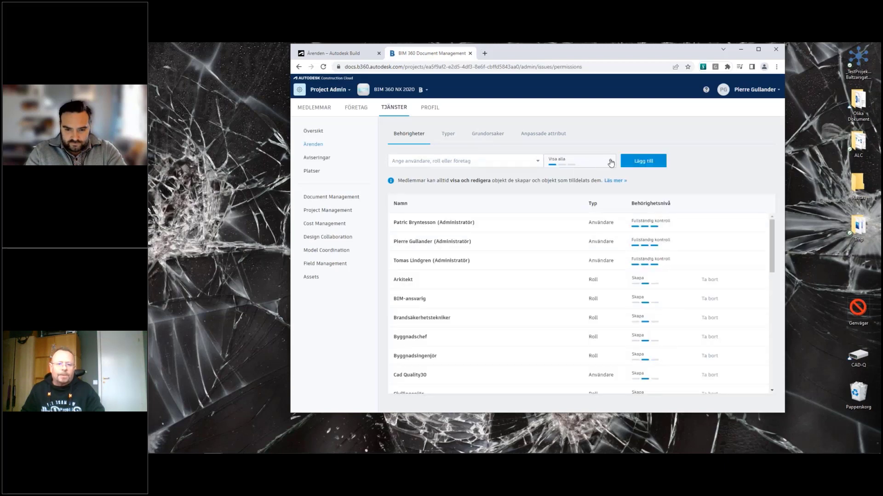
Step: Review the descriptions of the issue permission levels and close them
left_click(630, 168)
left_click(617, 181)
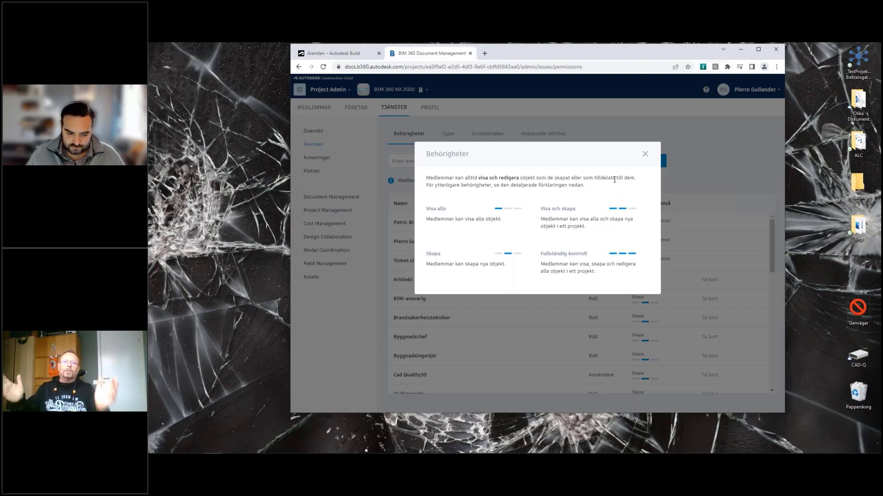
left_click(645, 155)
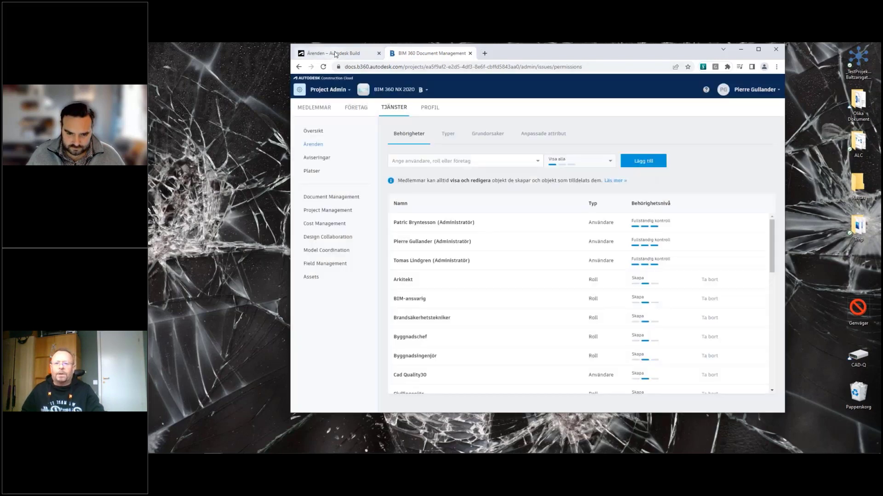
Step: Close the BIM 360 page, bring up the Edge and Firefox windows with the other users' issue lists, and return to Chrome
left_click(335, 54)
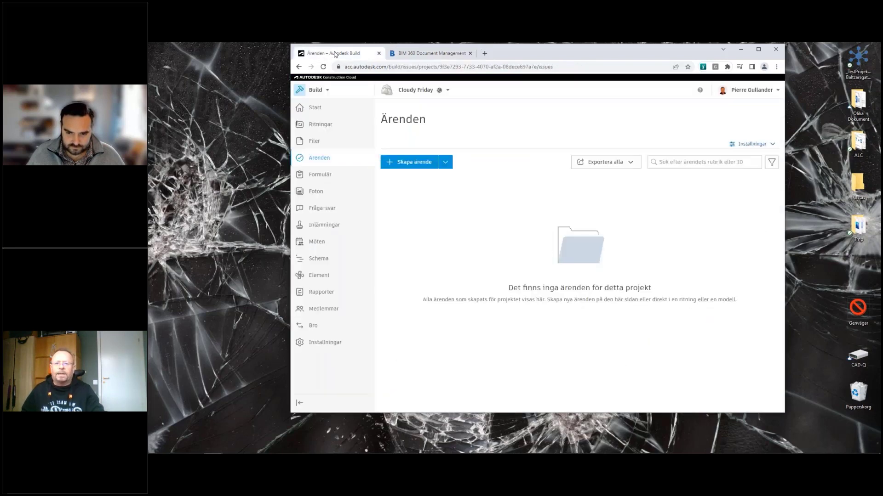
left_click(470, 54)
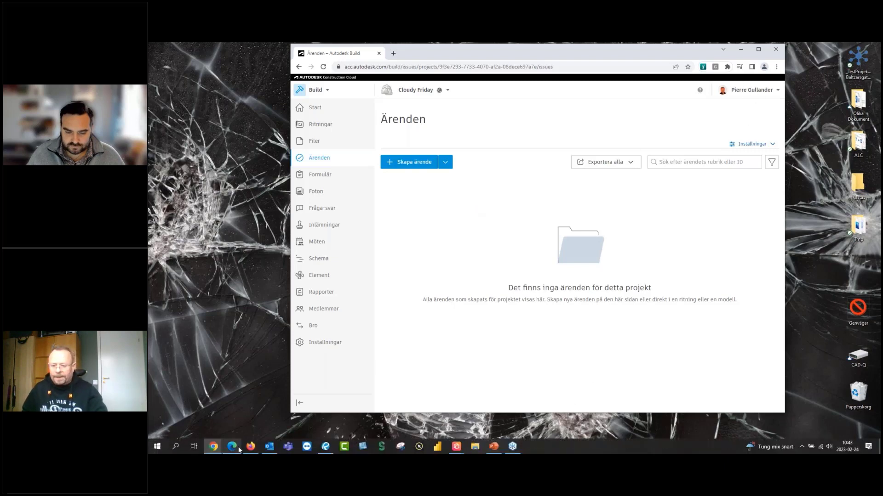
left_click(233, 447)
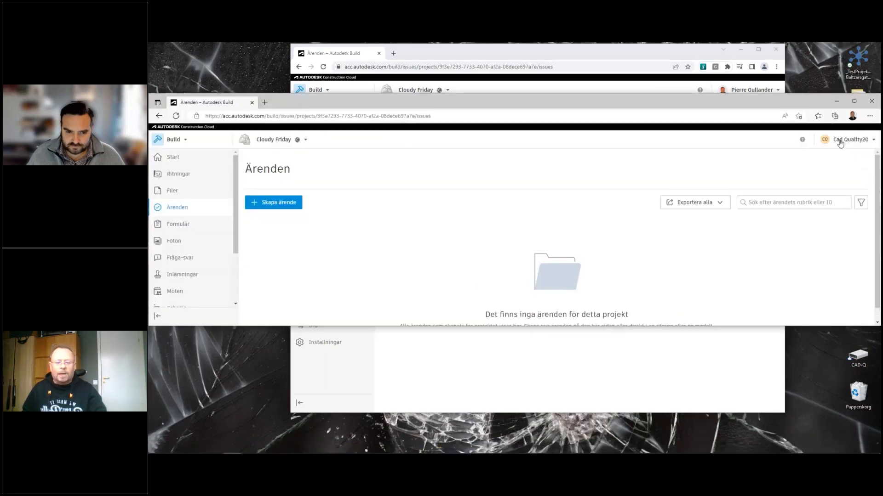
mouse_move(250, 452)
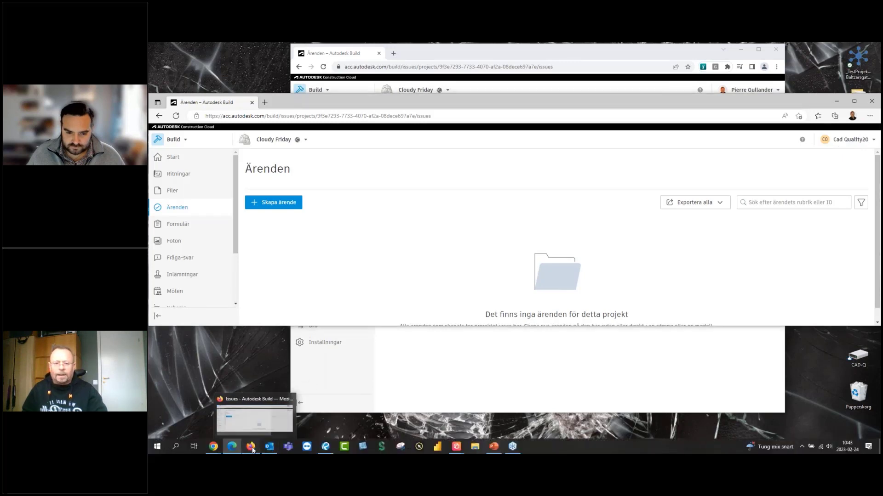
left_click(257, 404)
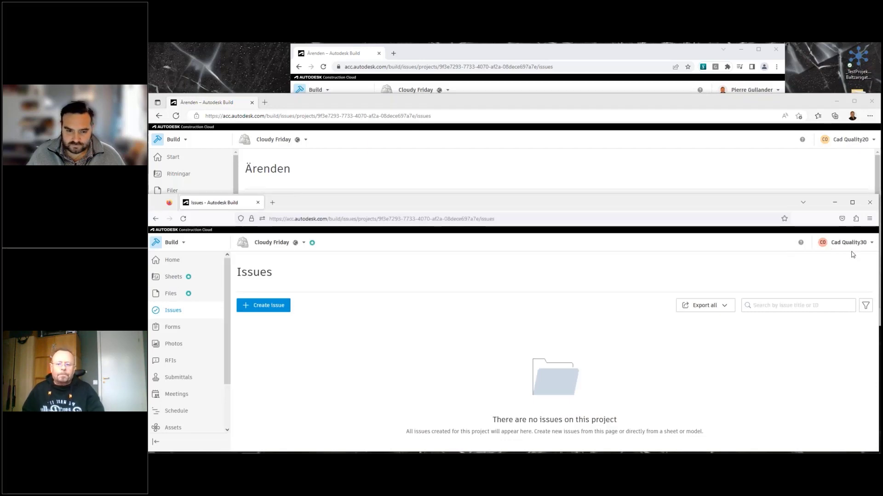
left_click(458, 56)
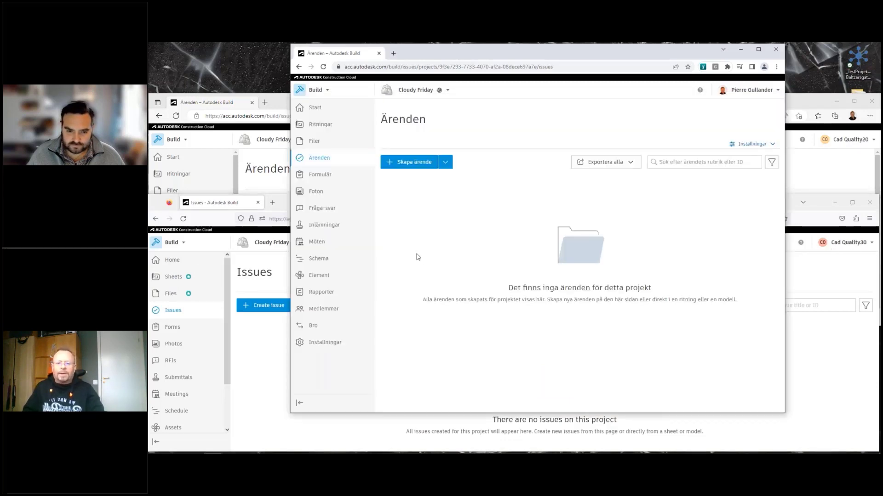
Step: Check the members' roles in the Cloudy Friday project, widening the Roll column, and return to the issues page
left_click(353, 301)
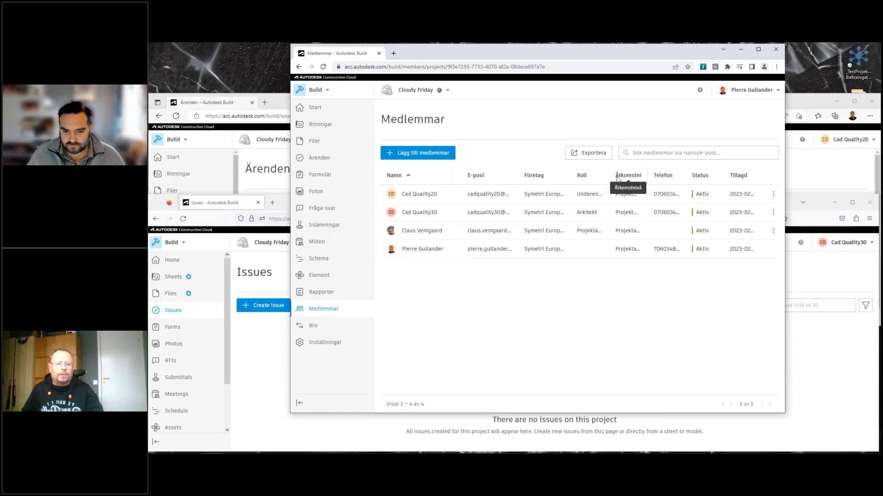
left_click_drag(610, 175, 620, 175)
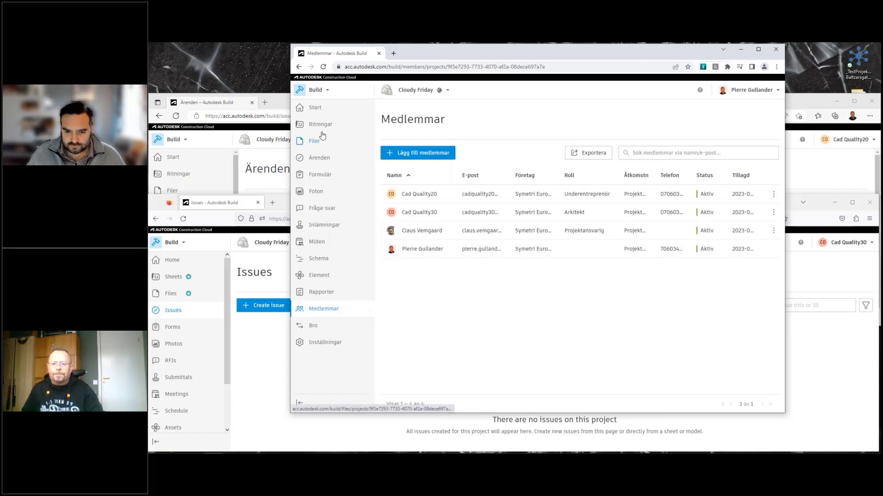
left_click(319, 158)
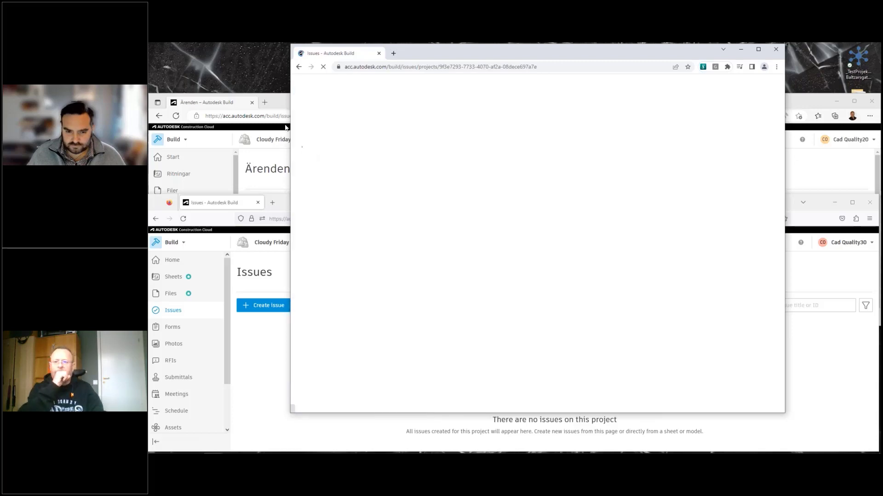
Step: In the Edge window, check which assignees are offered for a new issue based on the Allmänt template, and cancel the issue
left_click(235, 104)
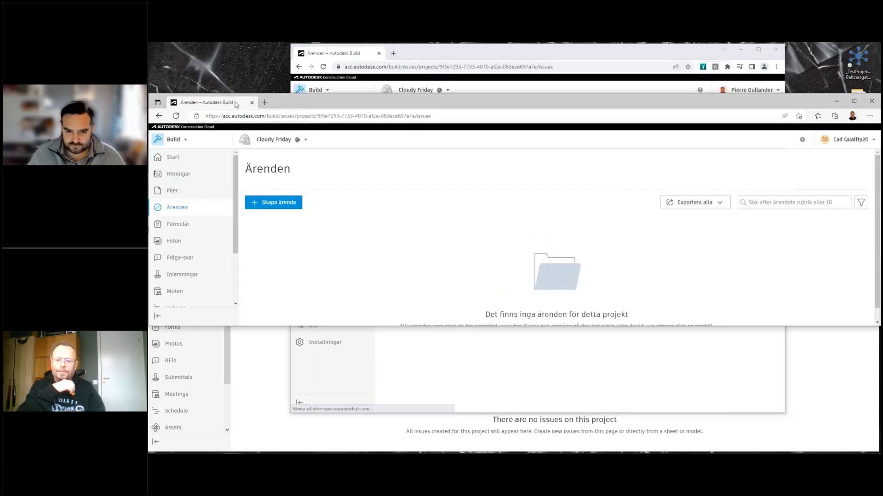
left_click(255, 387)
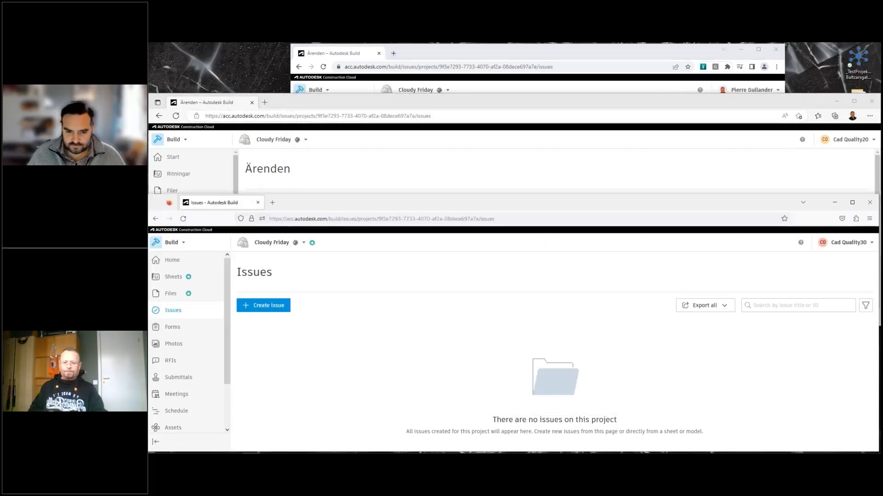
left_click(235, 107)
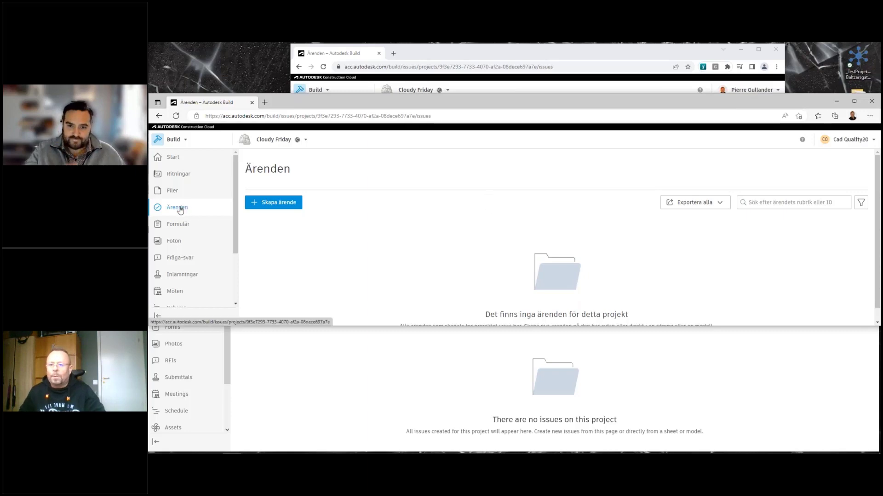
left_click(280, 203)
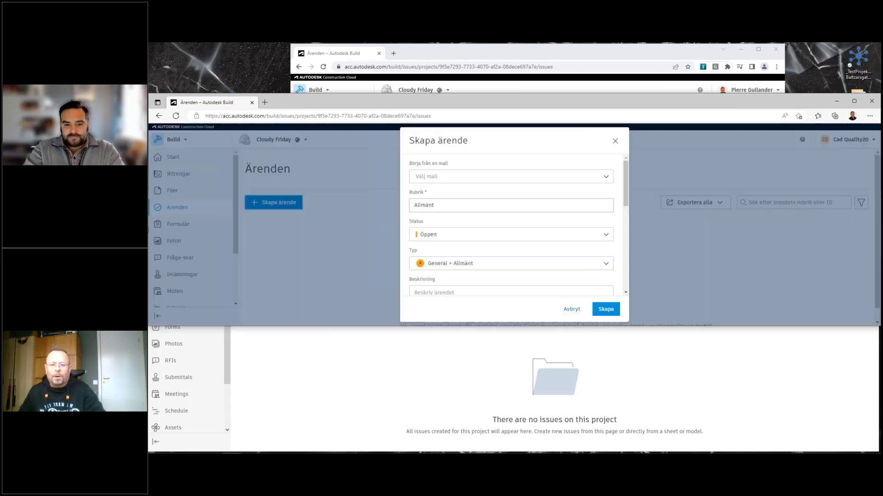
left_click(473, 180)
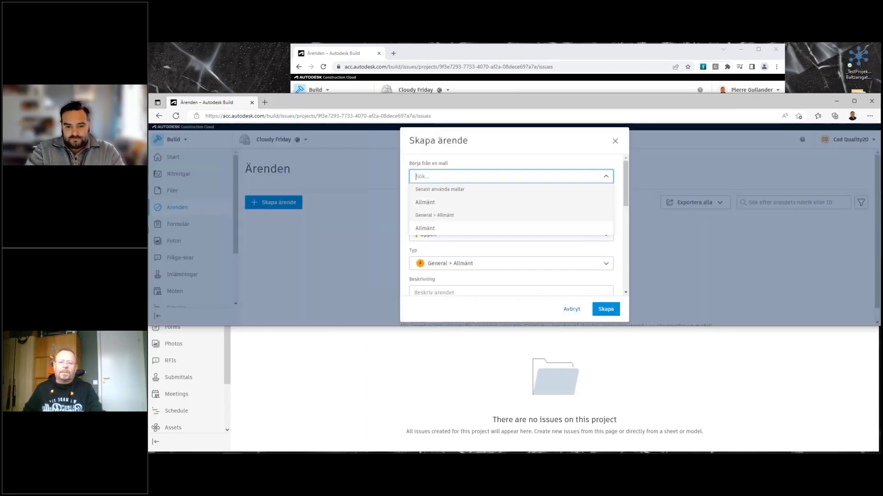
left_click(427, 207)
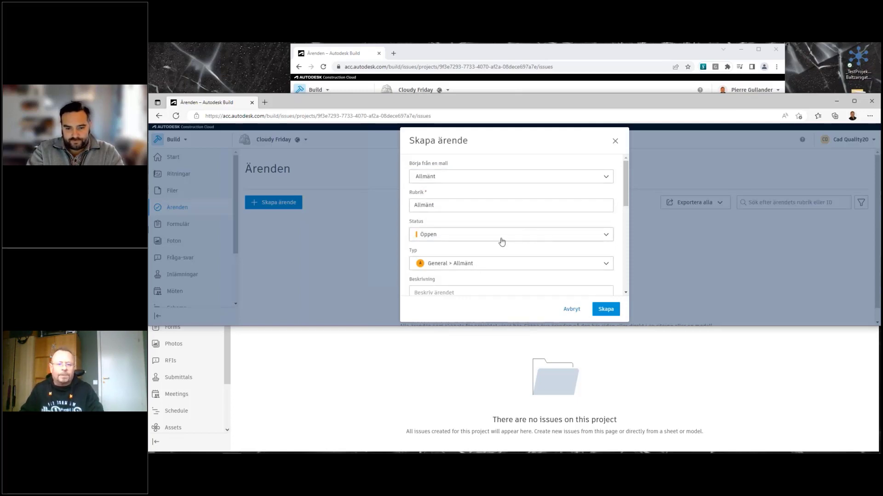
scroll(477, 266, "down", 4)
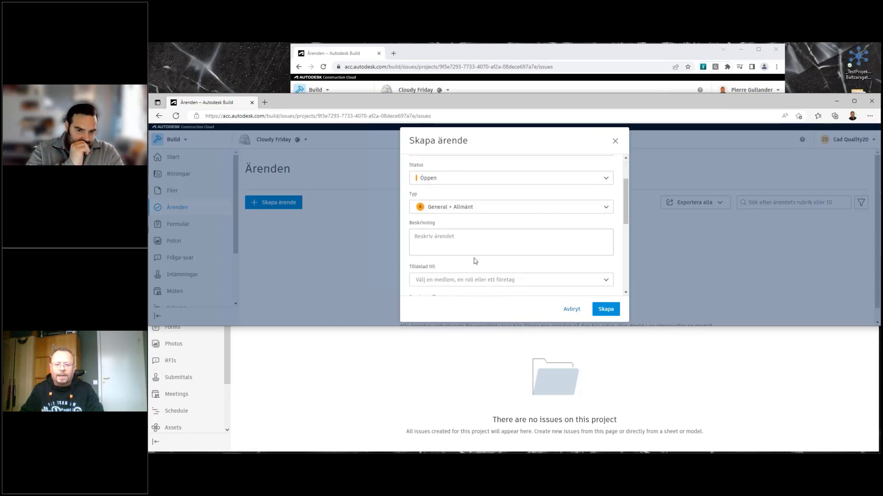
left_click(462, 261)
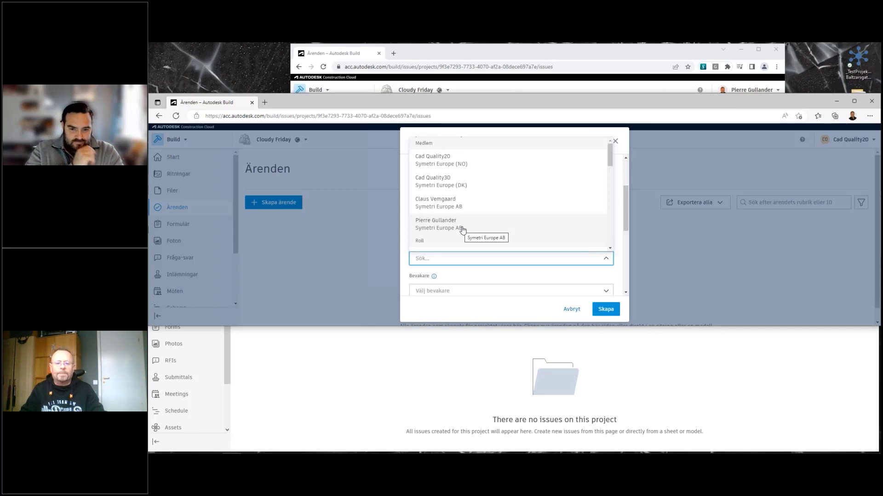
left_click(509, 136)
left_click(572, 309)
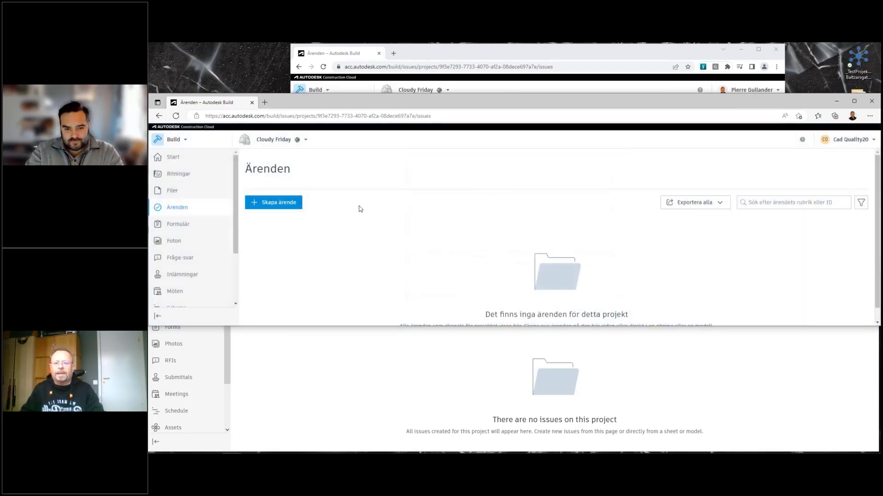
Step: In the Chrome window, set the Underentreprenör role's issue permission to Skapa för mitt företag
left_click(426, 56)
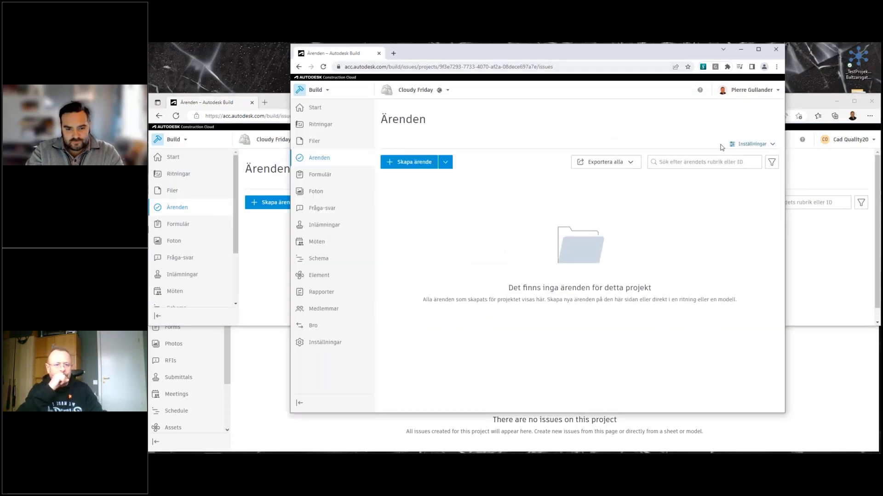
left_click(741, 147)
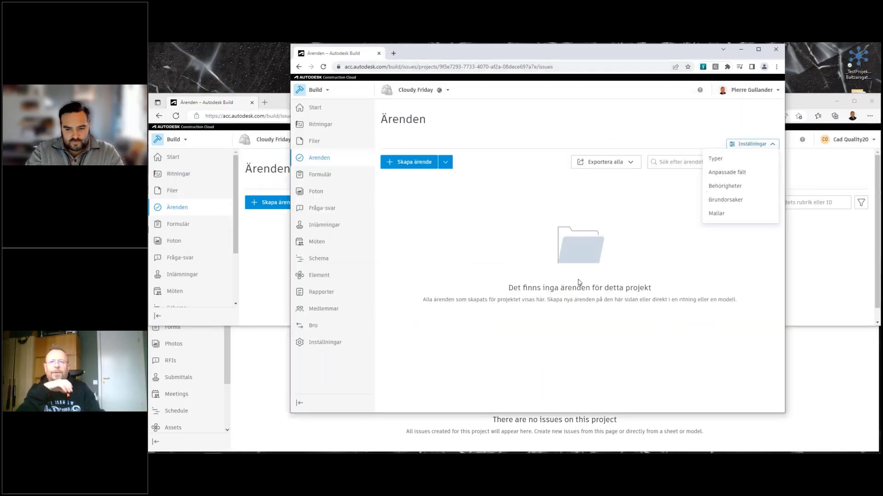
left_click(725, 186)
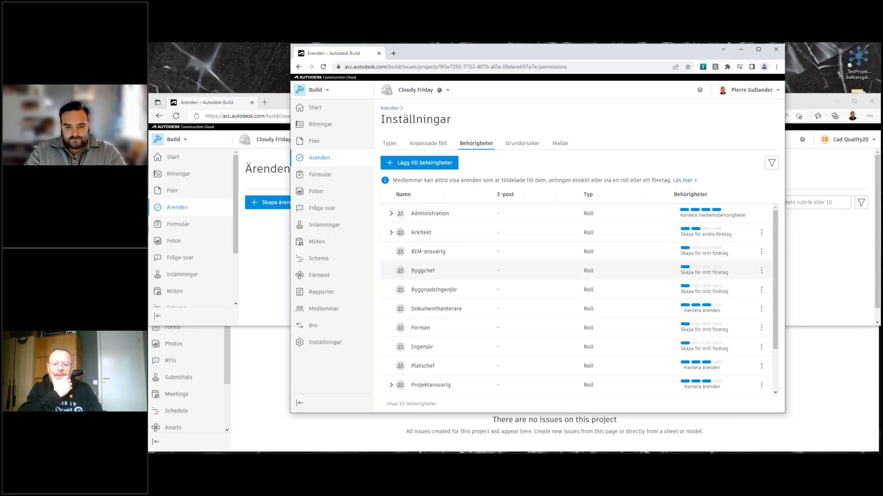
scroll(501, 318, "down", 1)
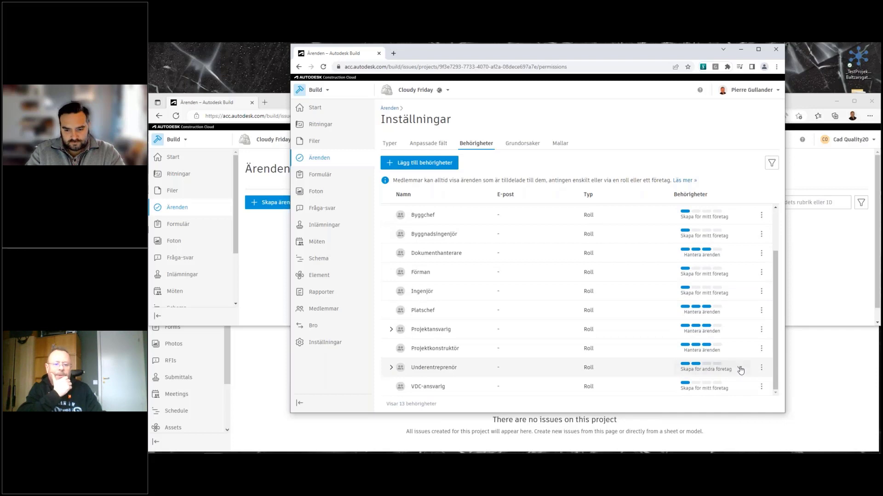
left_click(739, 369)
left_click(598, 256)
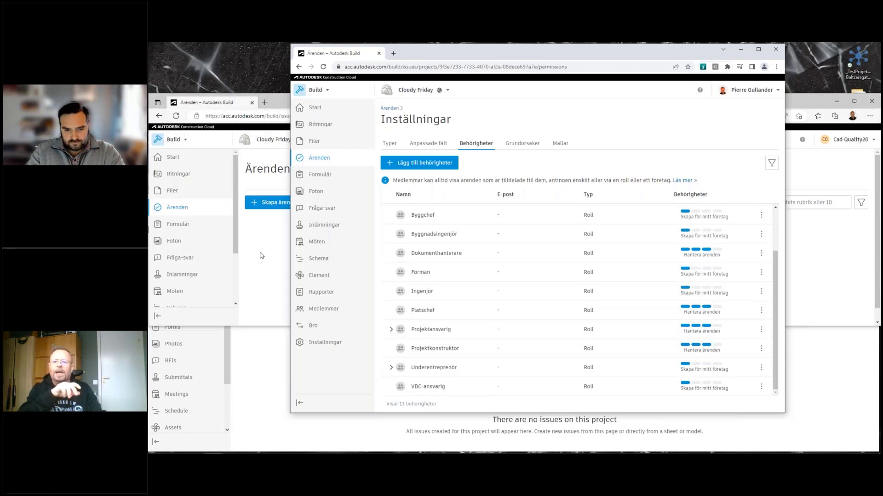
Step: Start a new issue from the Allmänt template in the Edge window and show its available assignees
left_click(271, 282)
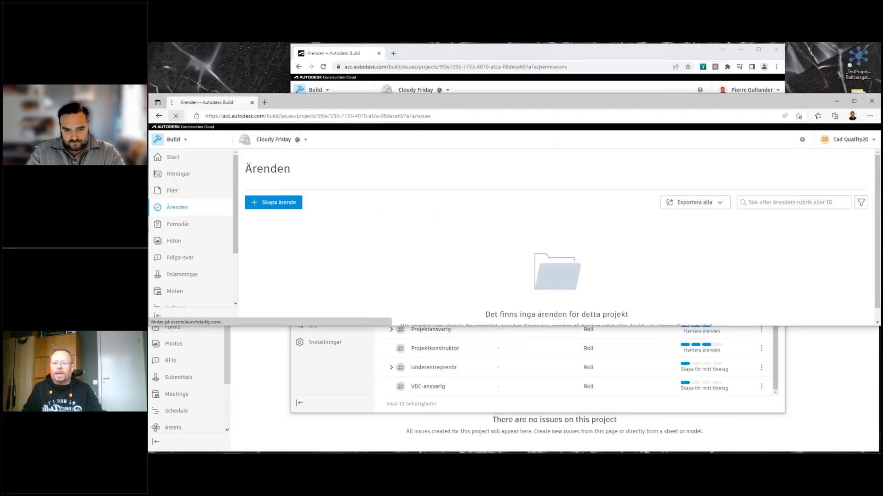
left_click(280, 205)
left_click(462, 179)
left_click(428, 204)
scroll(464, 243, "down", 3)
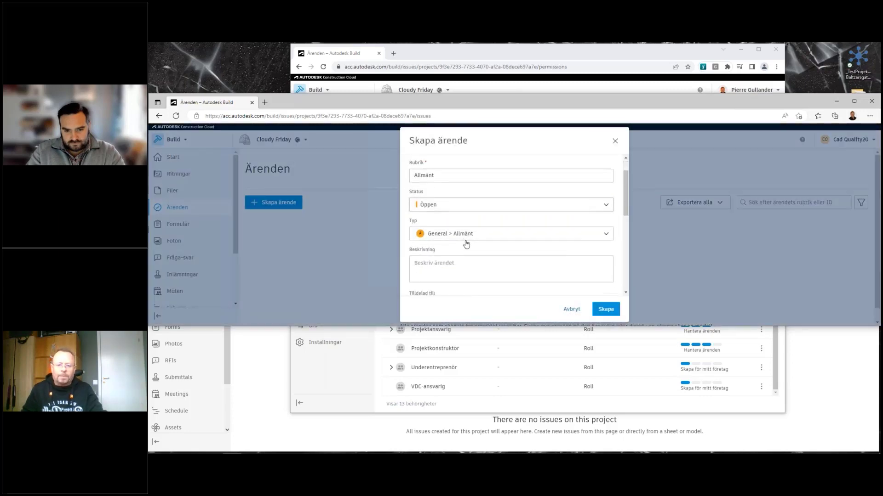
left_click(461, 252)
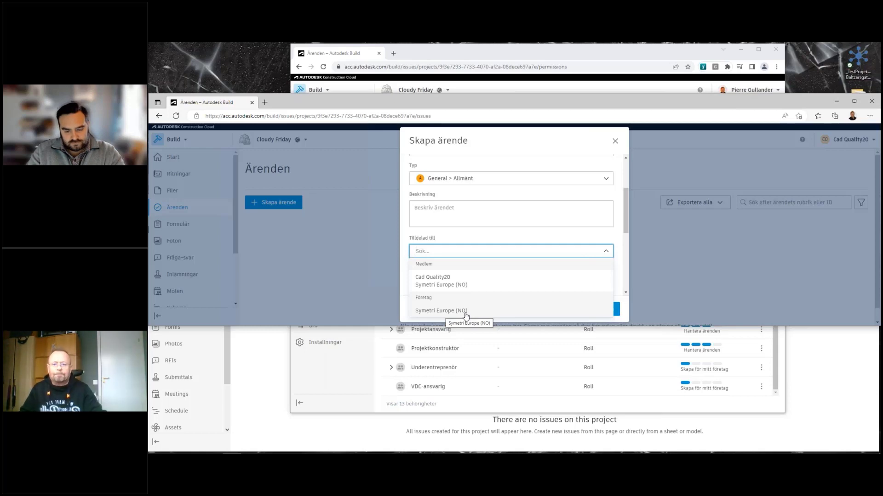
Step: Set the Underentreprenör role's issue permission to Skapa för andra företag in Chrome and return to the new issue form in Edge
left_click(351, 56)
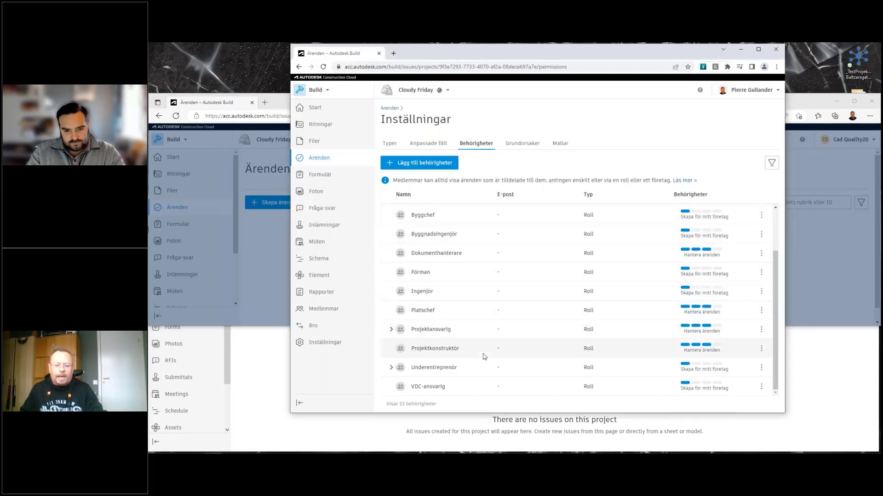
left_click(738, 371)
left_click(614, 302)
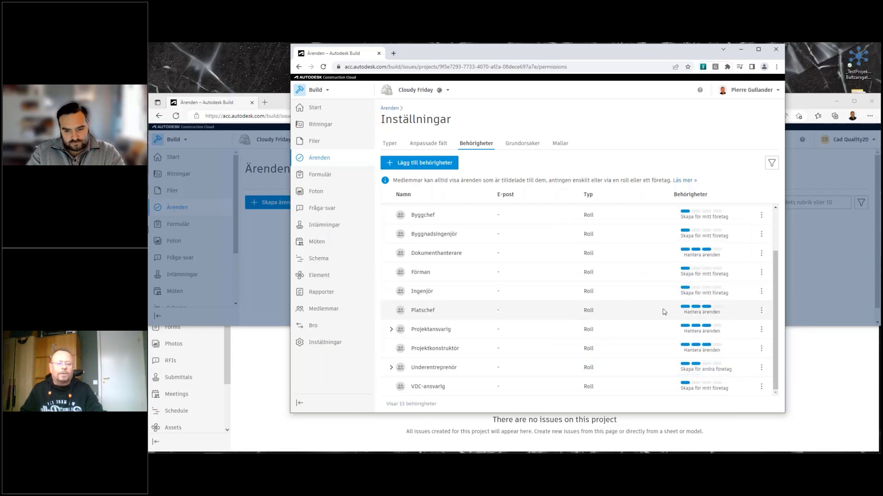
left_click(226, 105)
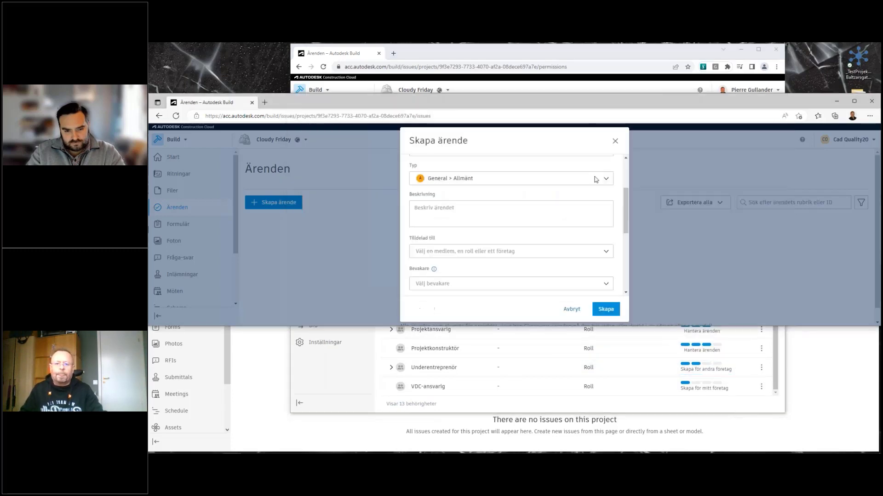
Step: Discard the open issue form, reload the issues page and start a new issue from the Allmänt template
left_click(572, 308)
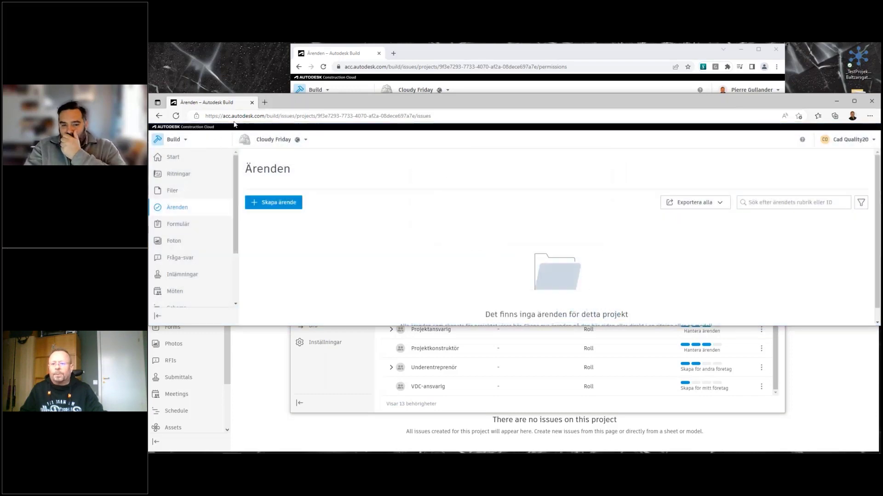
left_click(176, 116)
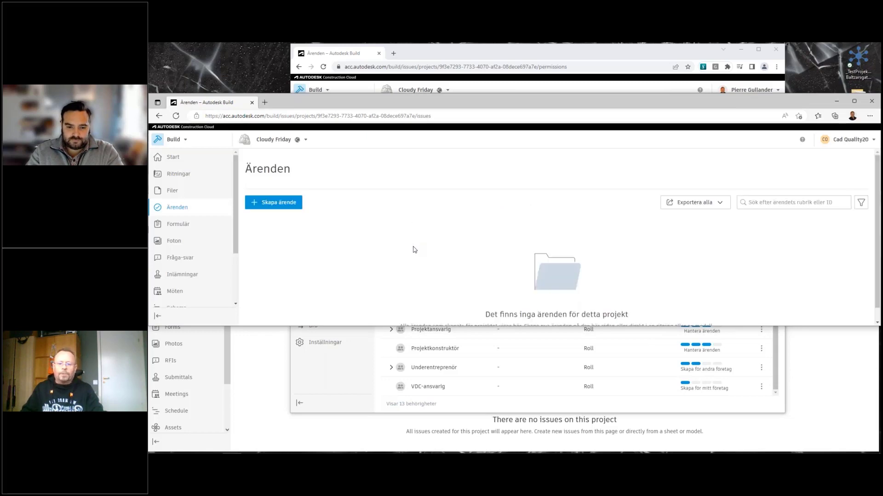
left_click(289, 207)
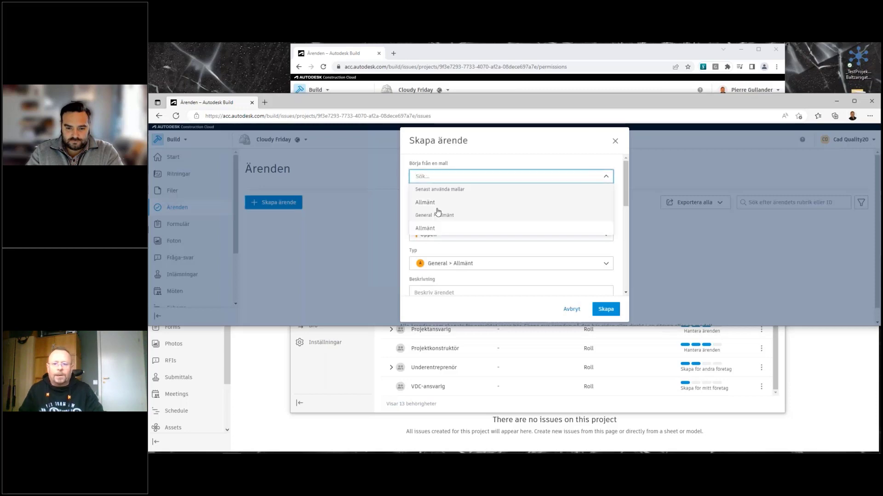
left_click(435, 204)
scroll(483, 264, "down", 1)
Step: Enter test1 as the description, assign the issue to the Symetri Europe (DK) member, and create it, reviewing its details
left_click(474, 254)
type("test1")
scroll(473, 278, "down", 1)
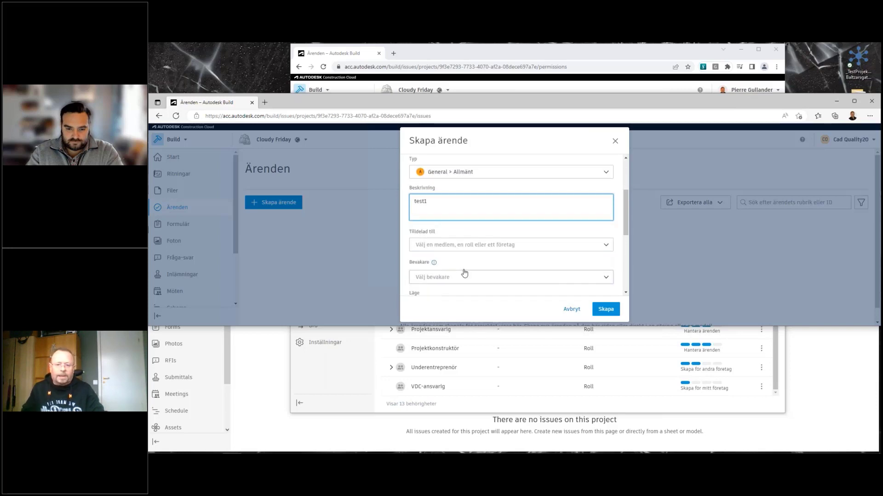
left_click(463, 246)
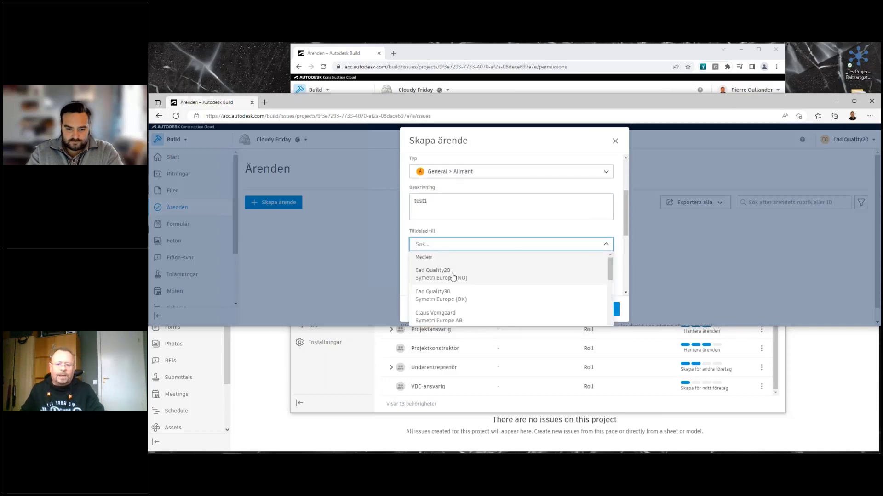
left_click(438, 296)
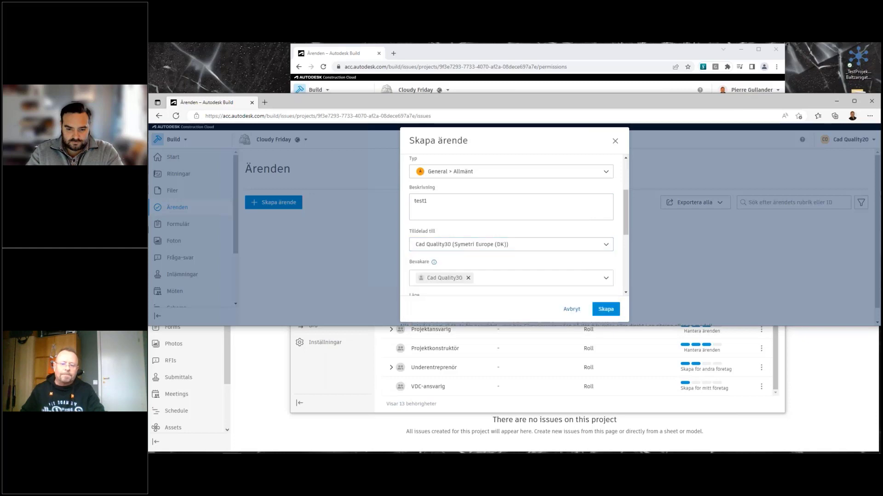
left_click(605, 310)
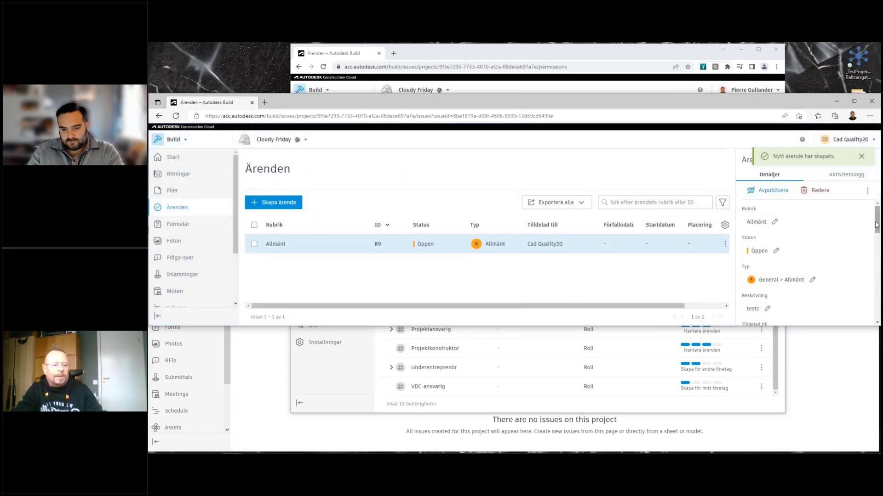
left_click_drag(876, 225, 877, 240)
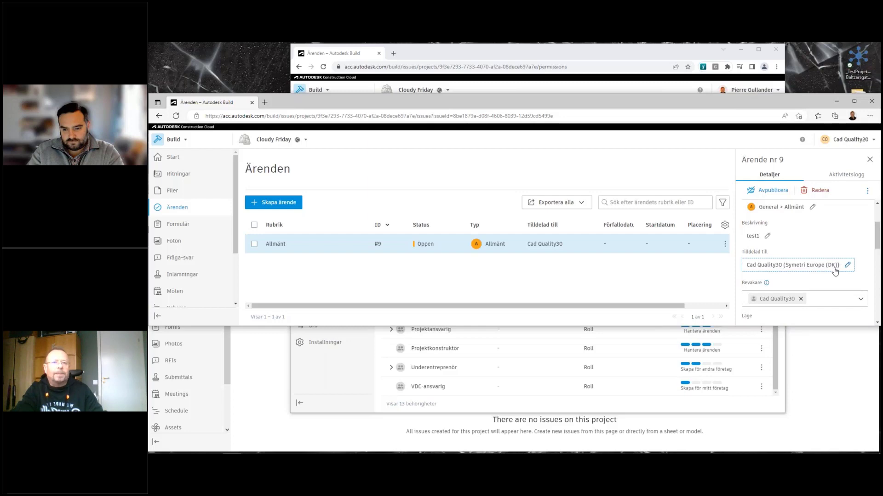
left_click_drag(877, 242, 877, 226)
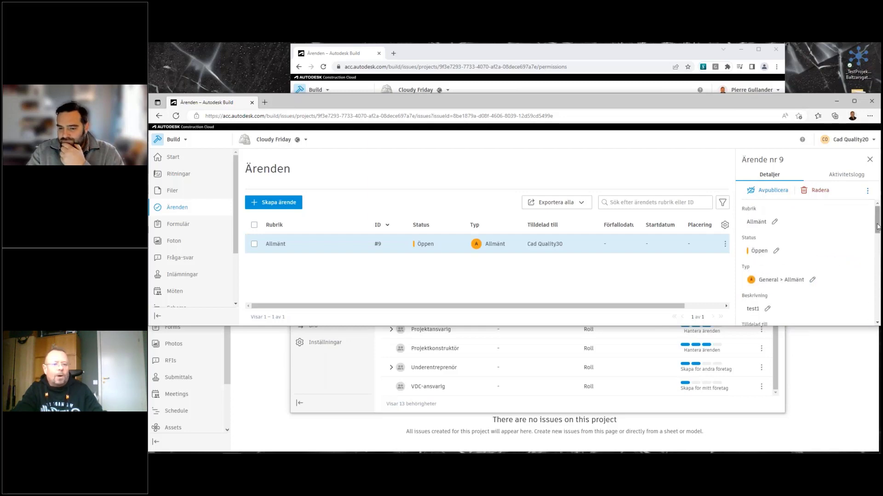
Step: Reload the issues list in the Firefox window, open issue #9 and check which statuses its assignee can choose
left_click(258, 359)
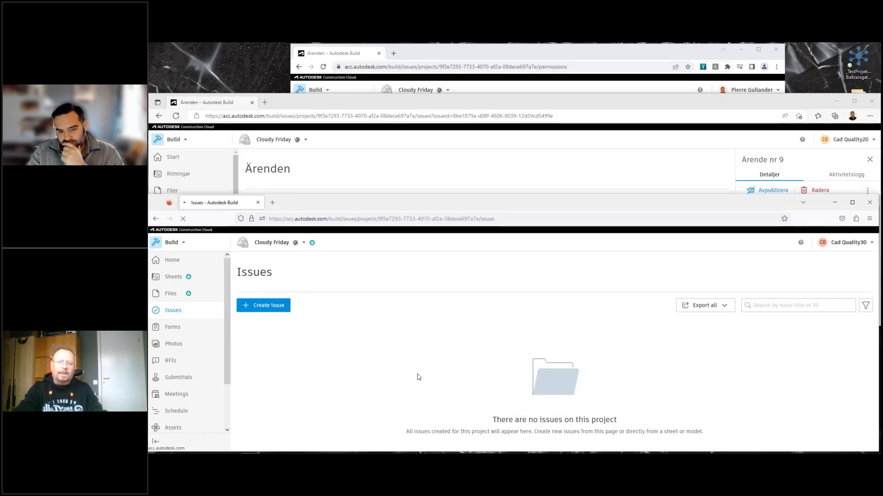
key("F5")
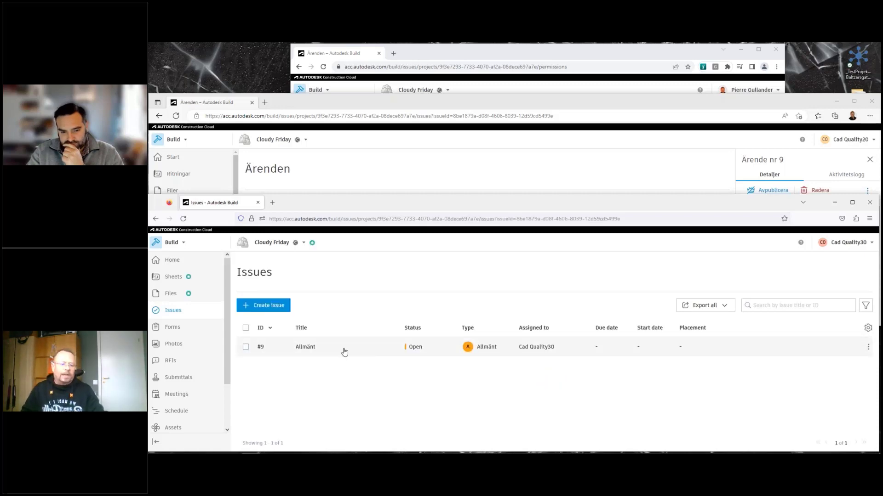
left_click(344, 352)
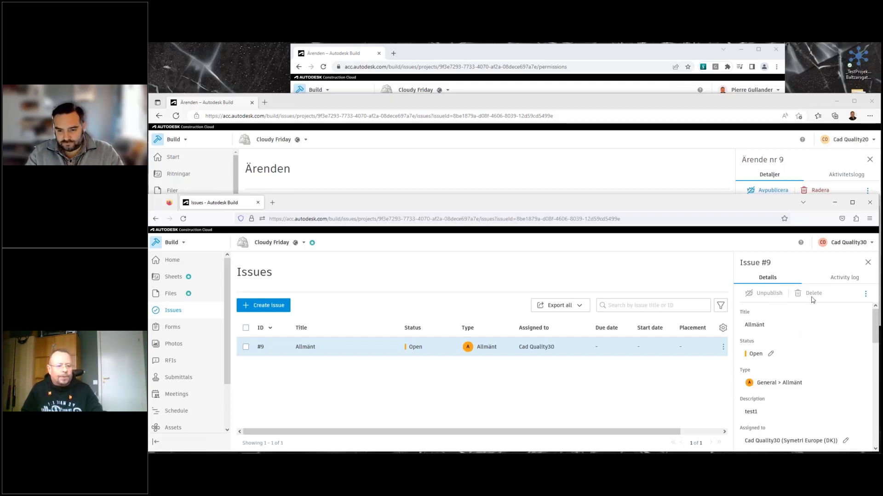
left_click(756, 355)
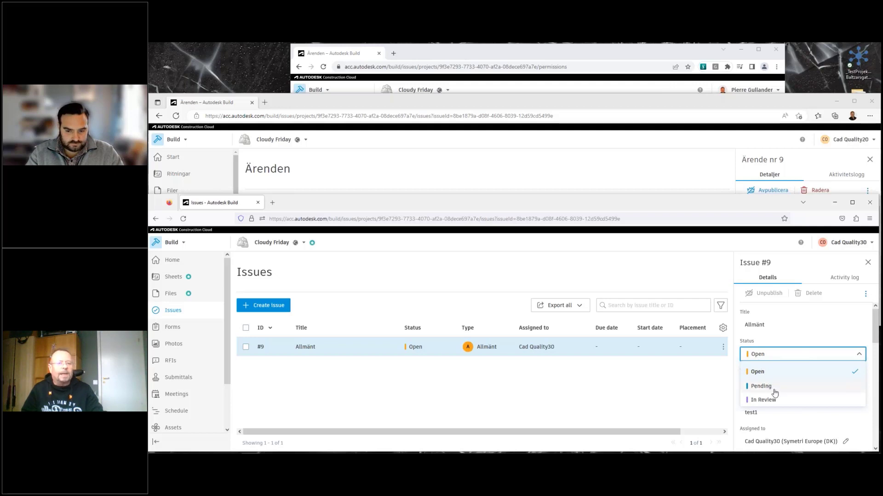
left_click(796, 338)
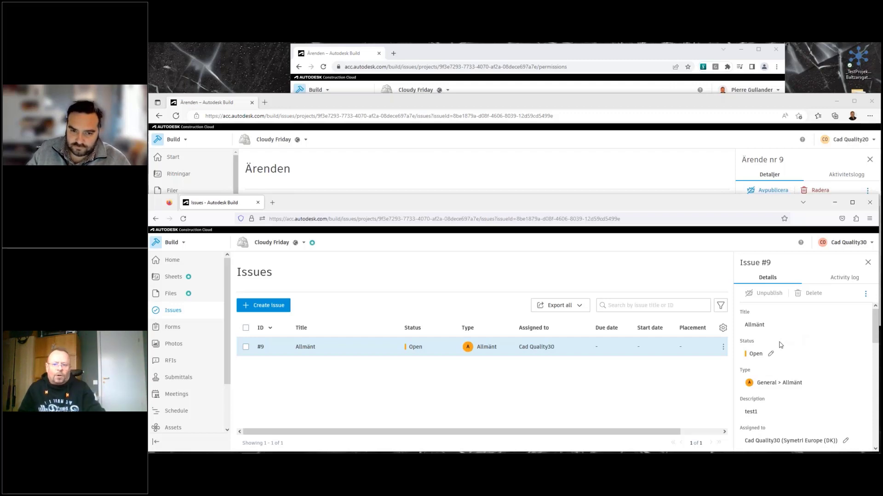
Step: Check which members and roles the assignee can reassign issue #9 to, leaving the assignment as it is
scroll(785, 373, "down", 1)
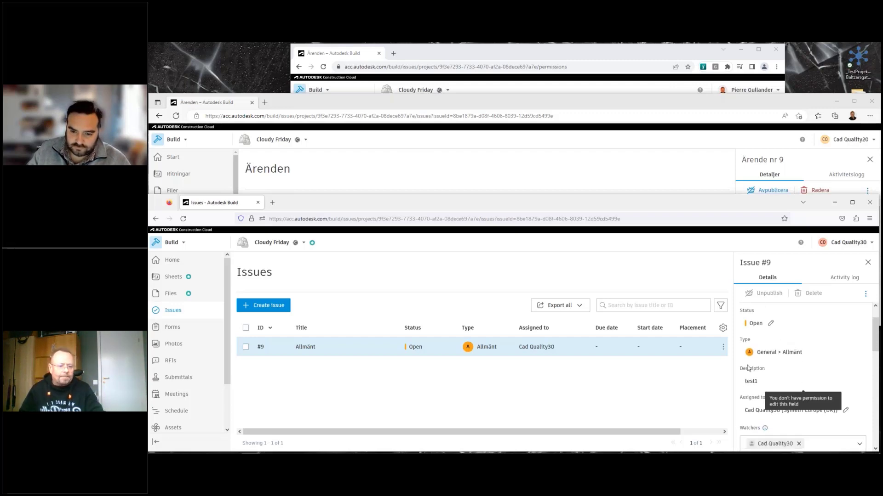
left_click(775, 412)
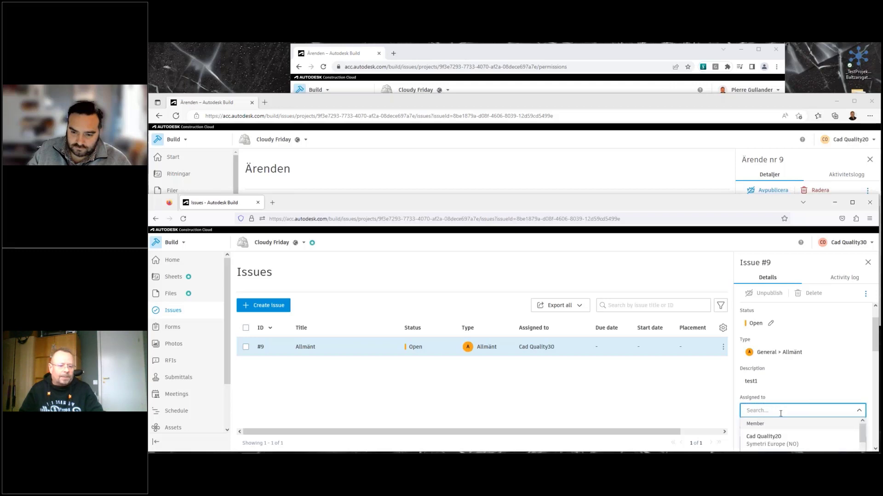
scroll(791, 392, "down", 3)
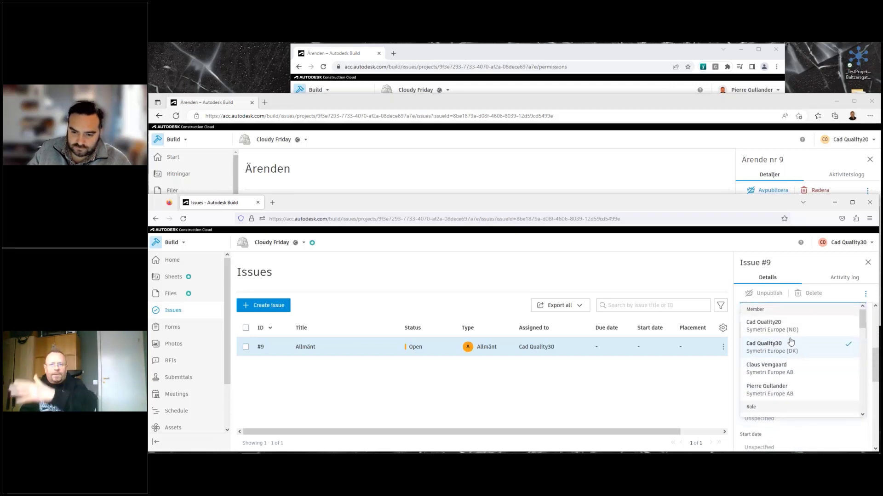
left_click(704, 265)
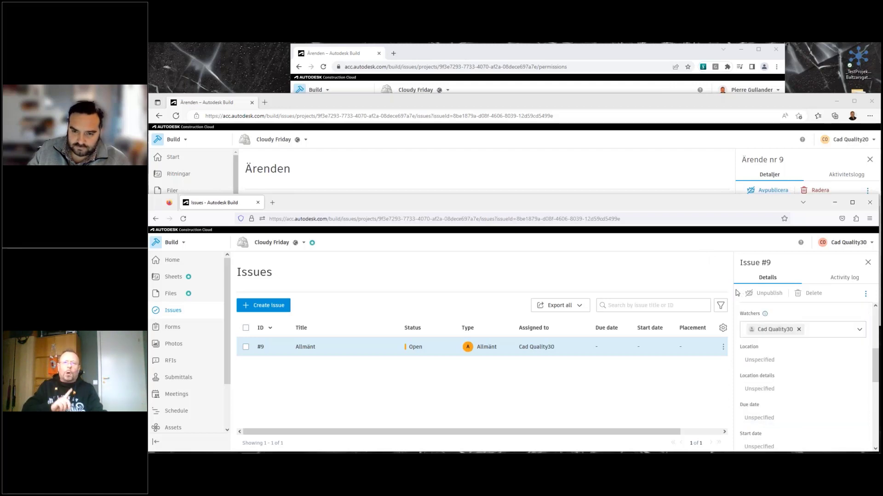
Step: Switch to the Chrome window, go to the issues list, view the details of issue #9 and close them
left_click(362, 57)
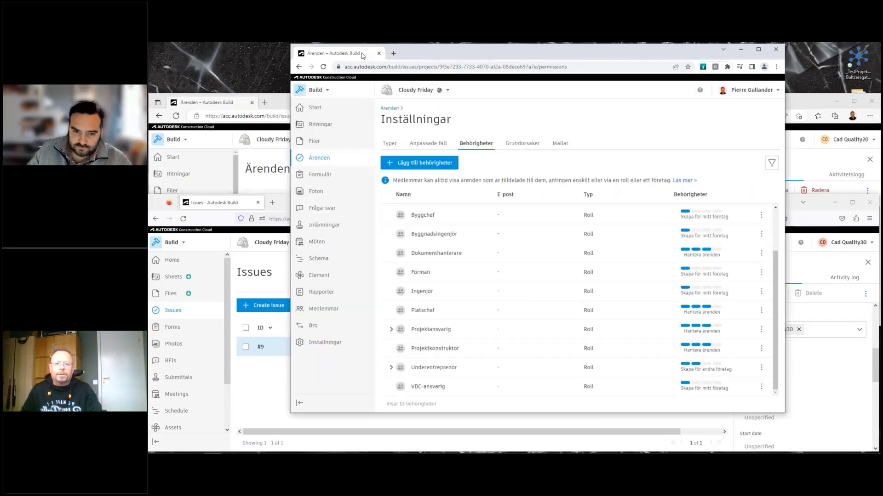
left_click(319, 160)
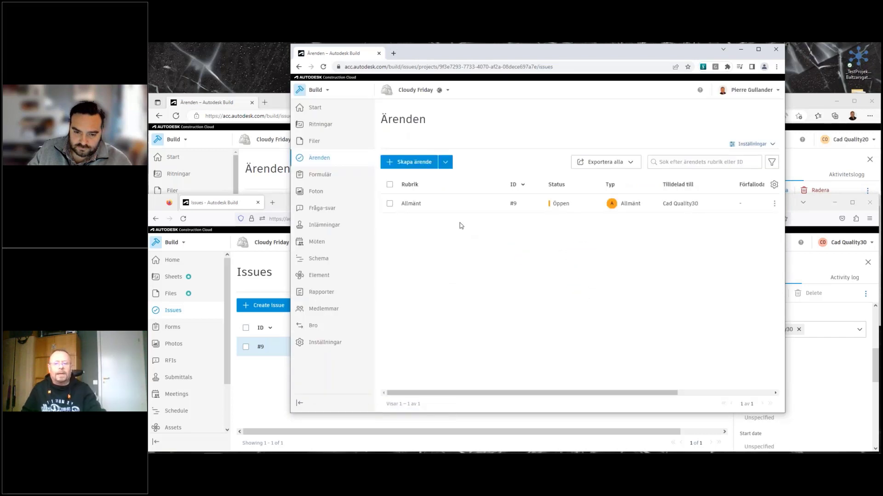
left_click(469, 209)
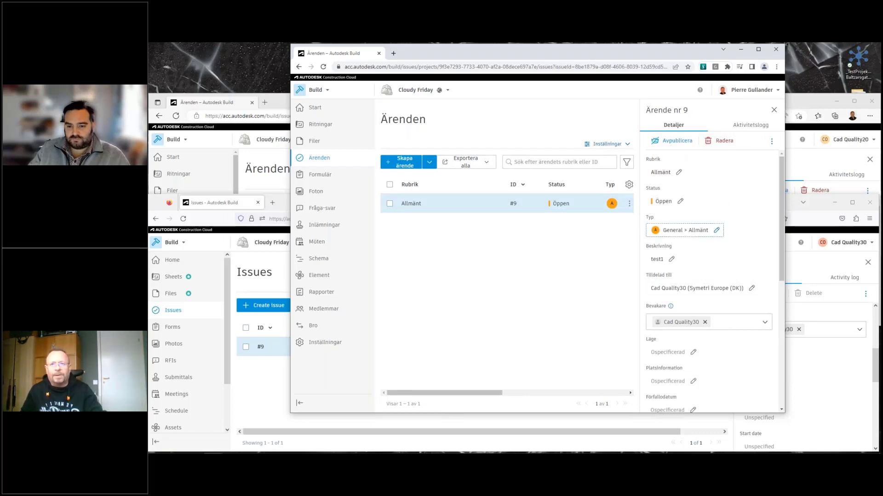
left_click(773, 109)
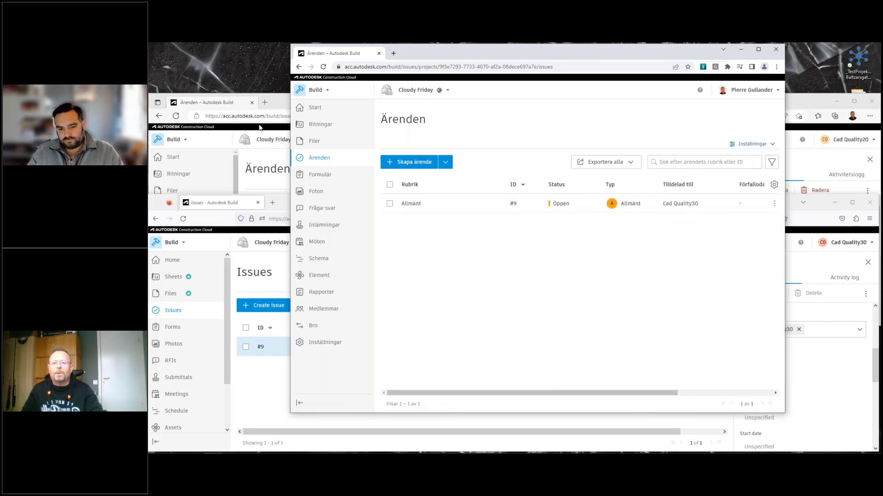
Step: Return to the issue creator's Edge window and unpublish issue #9
left_click(234, 105)
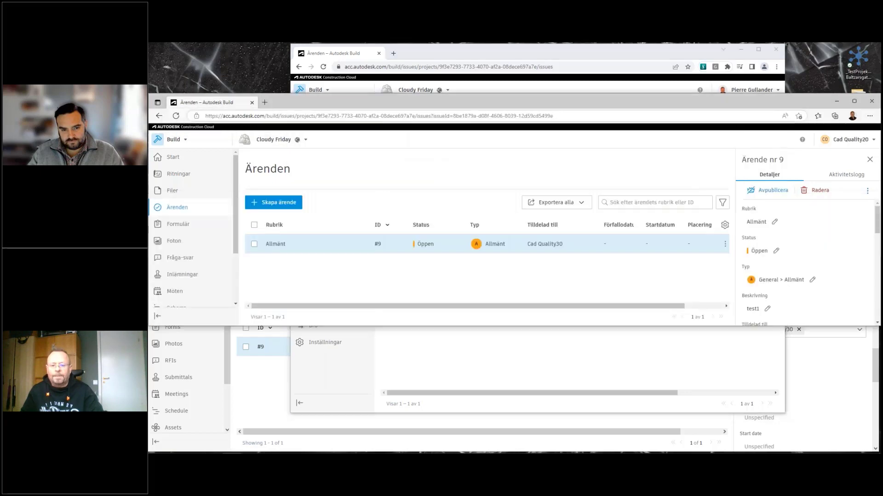
left_click(281, 406)
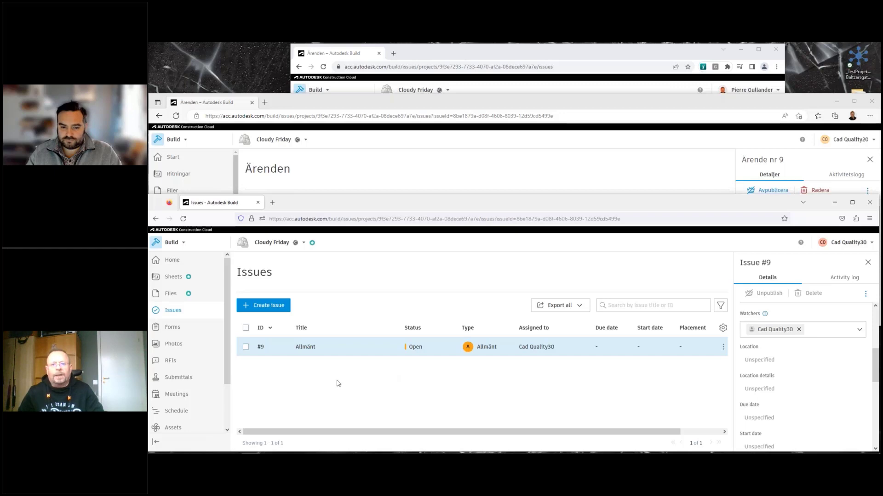
left_click(337, 179)
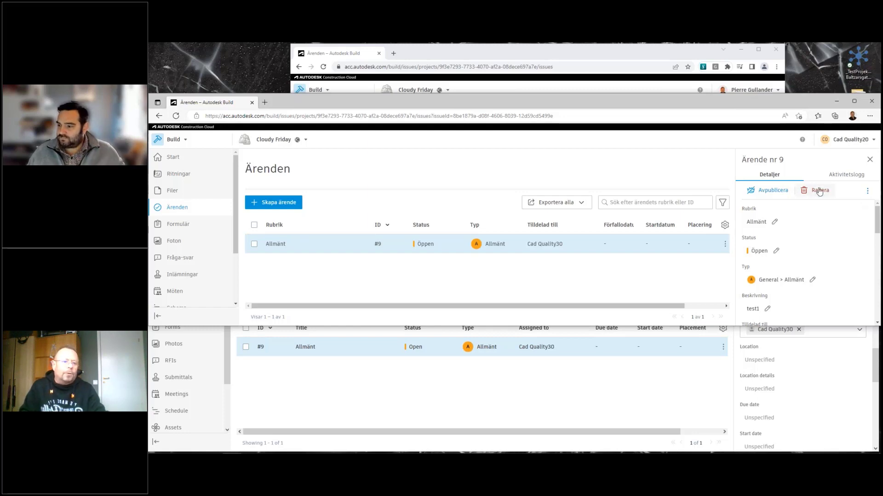
left_click(773, 195)
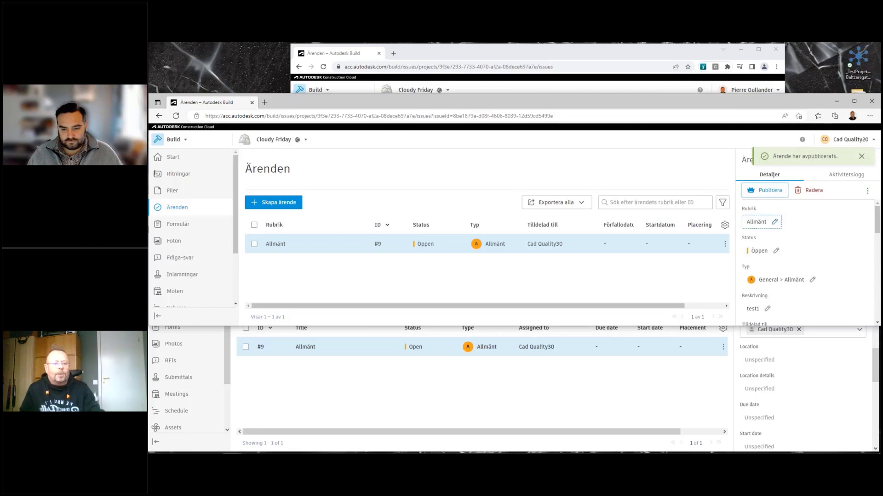
Step: Reload the issues lists in the Firefox and Chrome windows to check who can still see the unpublished issue
left_click(672, 406)
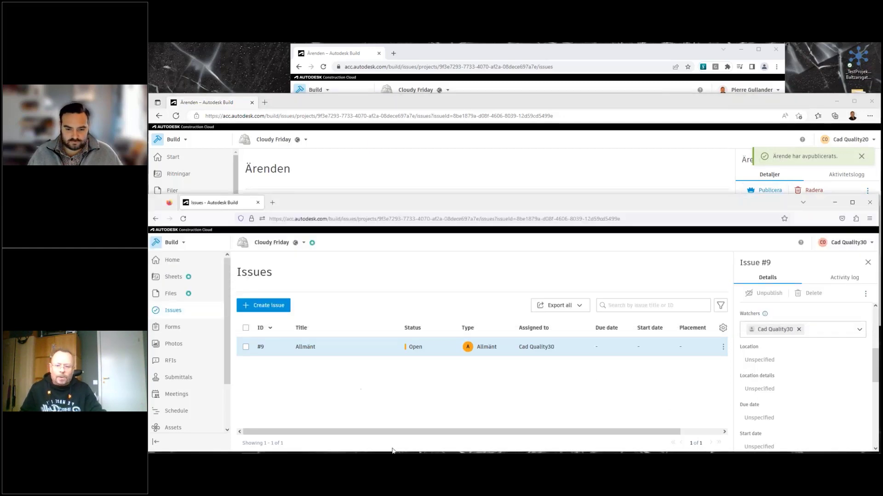
left_click(182, 223)
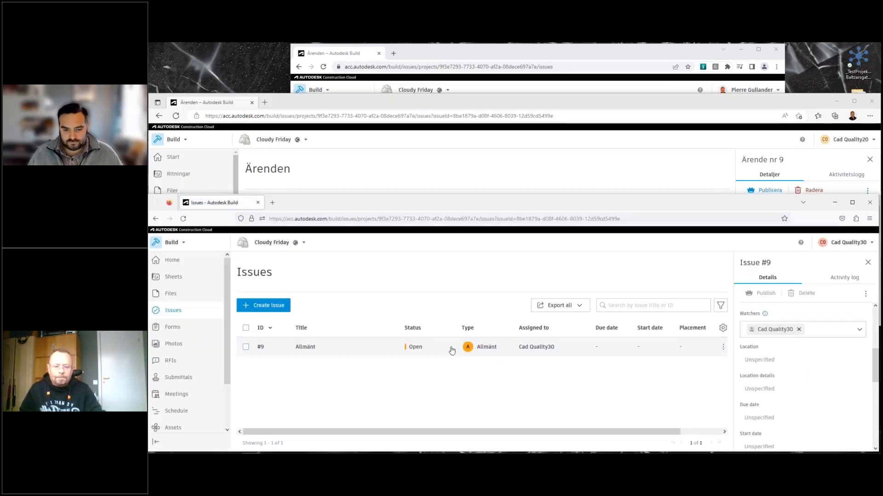
left_click(353, 53)
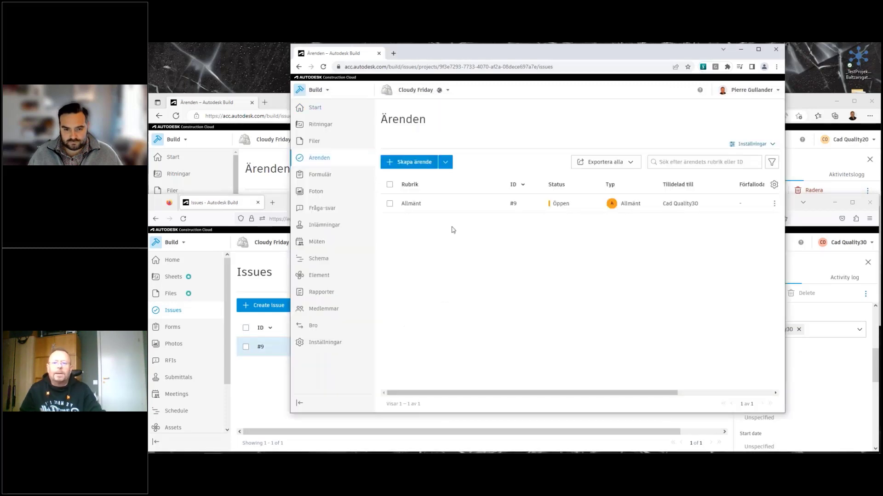
key("F5")
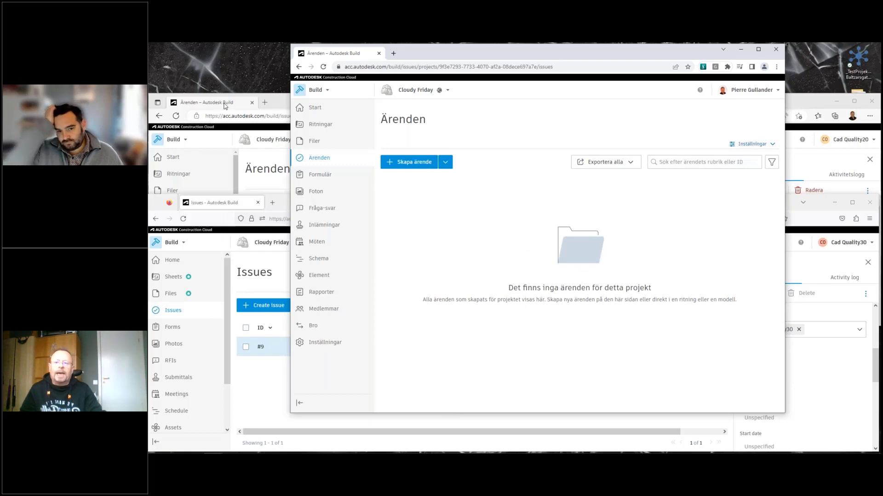
Step: Compare how unpublished issue #9 appears to its creator in Edge and its assignee in Firefox, ending in Edge
key("alt+Tab")
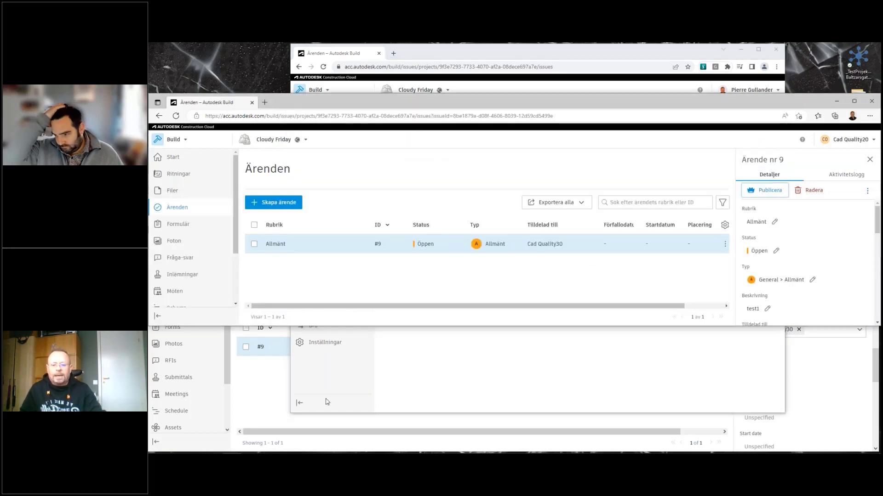
left_click(321, 416)
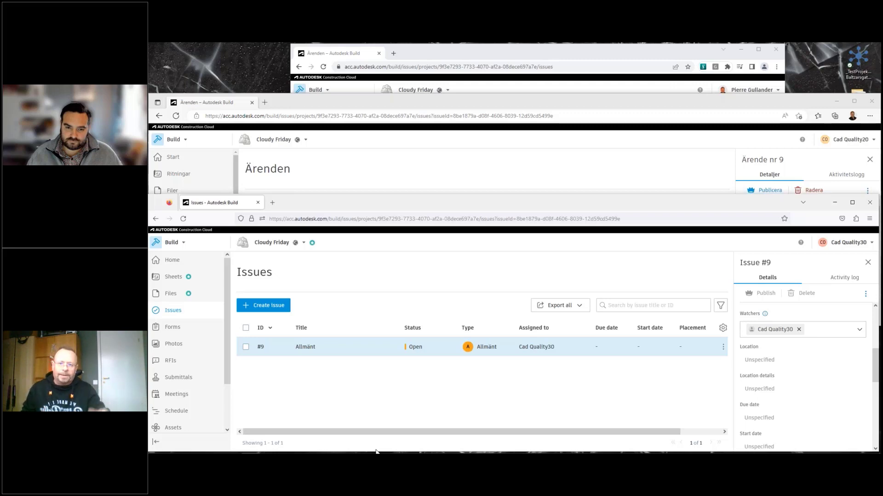
left_click(361, 350)
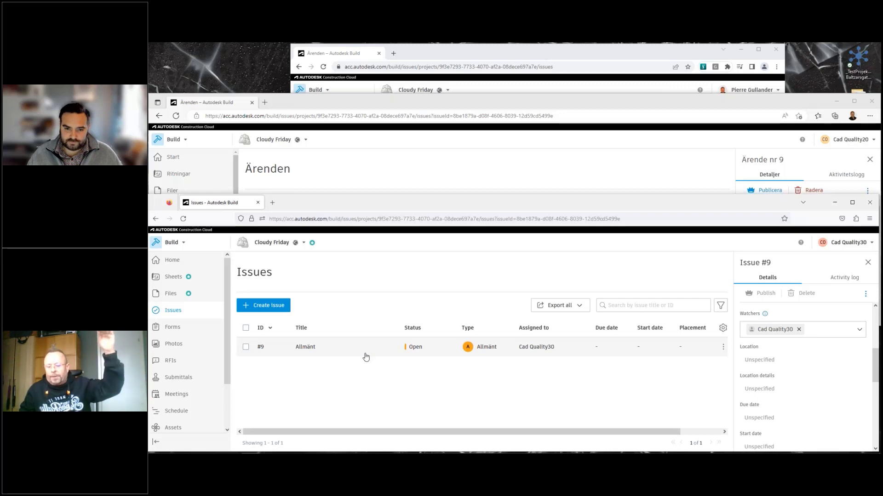
left_click(362, 354)
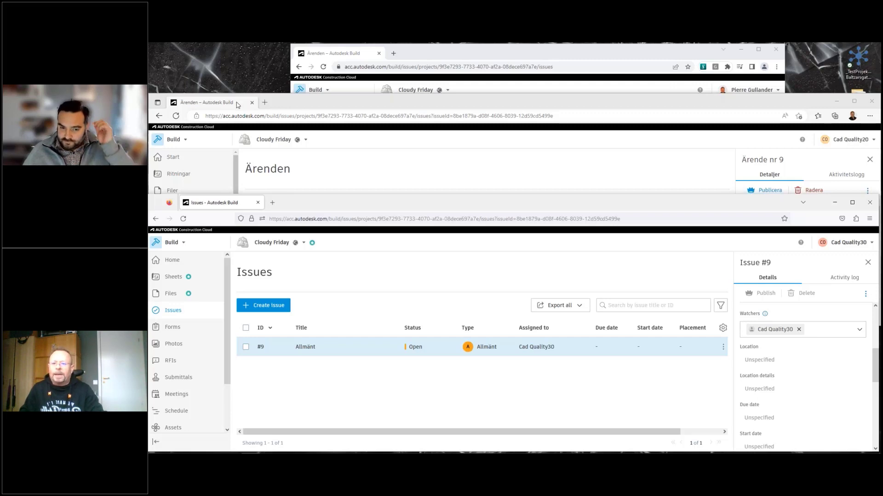
left_click(377, 184)
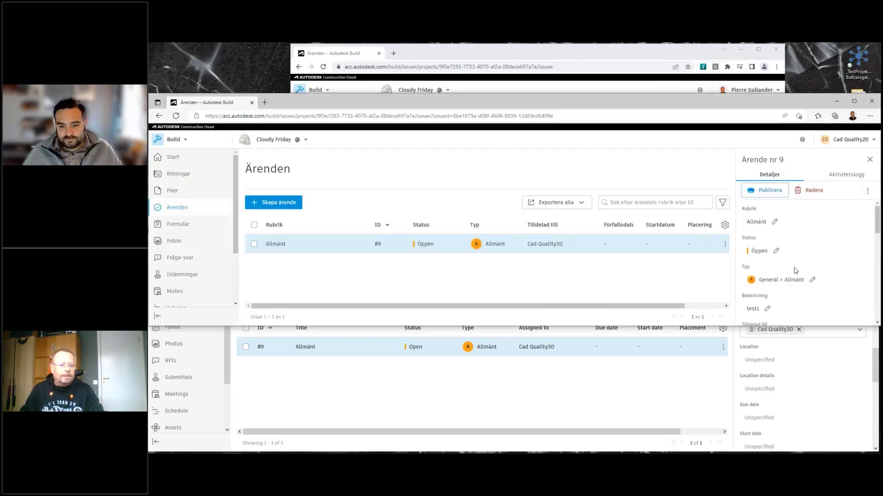
Step: Review the assignee of issue #9 and the list of members who can be chosen as its watchers
scroll(791, 279, "down", 2)
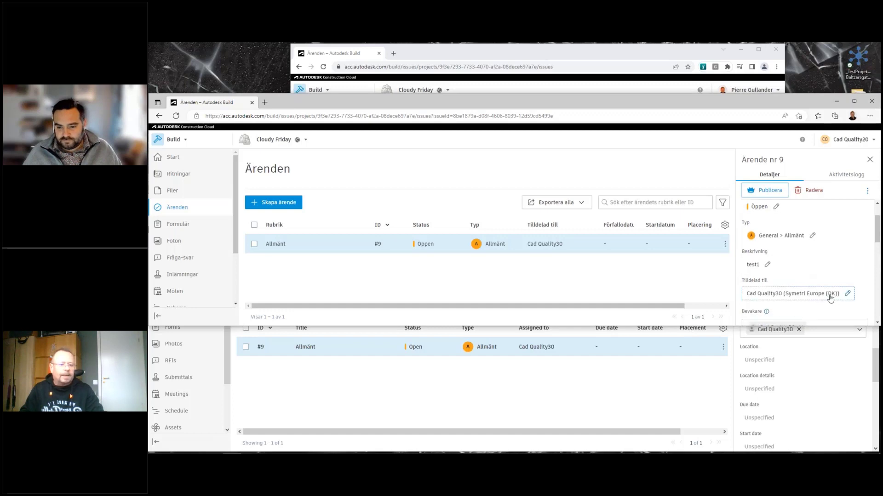
scroll(834, 296, "down", 3)
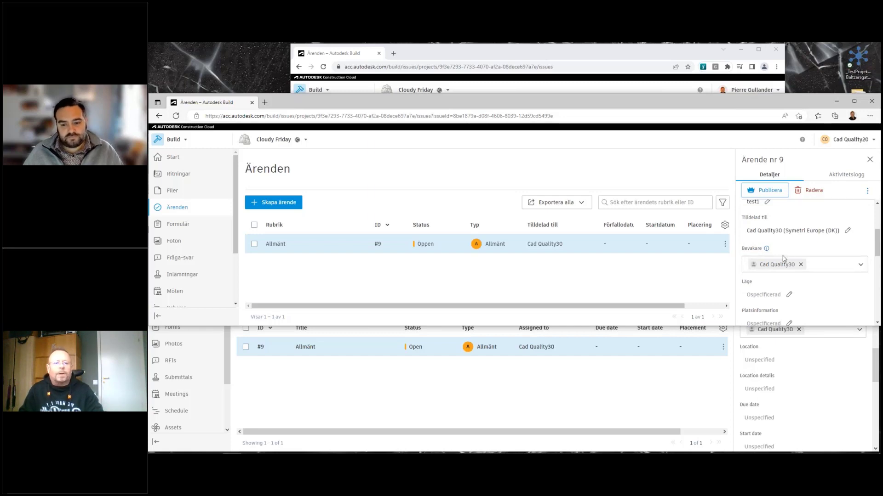
left_click(861, 266)
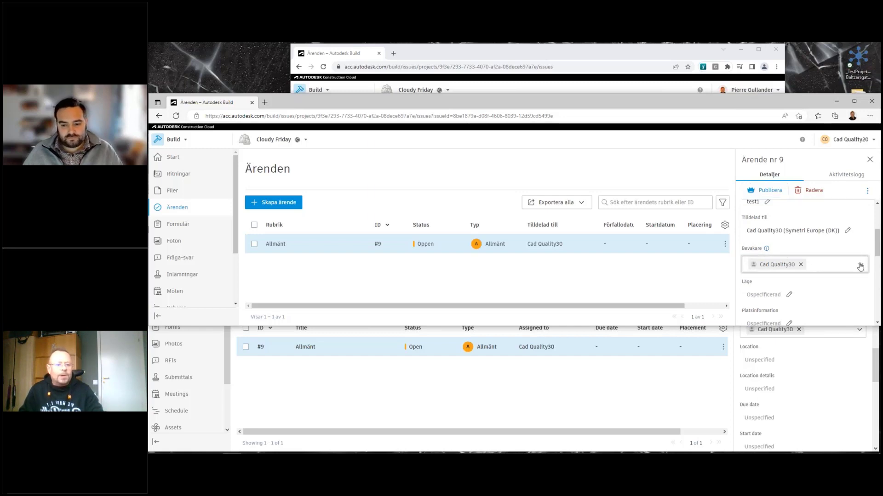
scroll(830, 297, "down", 2)
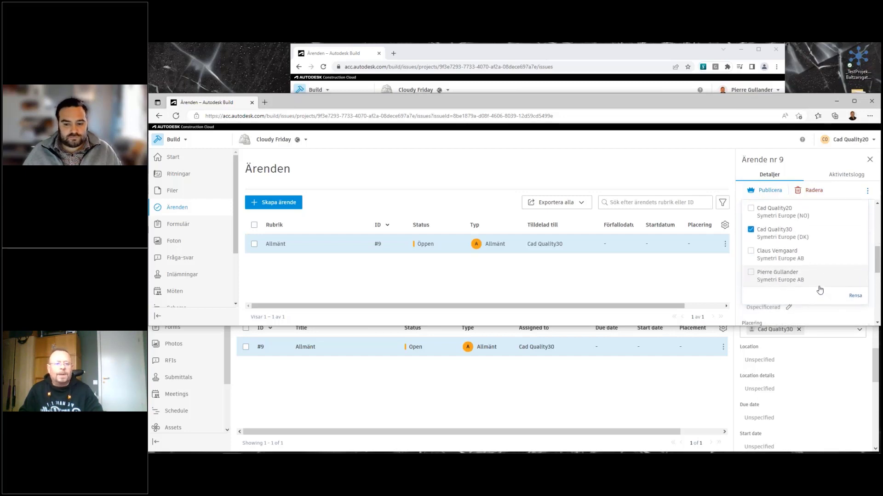
scroll(820, 290, "up", 1)
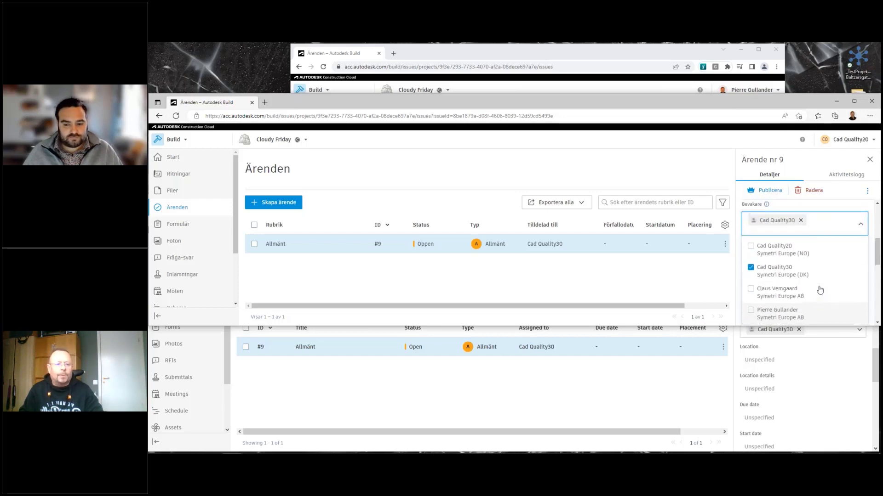
left_click(809, 169)
Step: Draft a comment on issue #9 that @-mentions the second listed project member from Symetri Europe AB
scroll(876, 291, "down", 2)
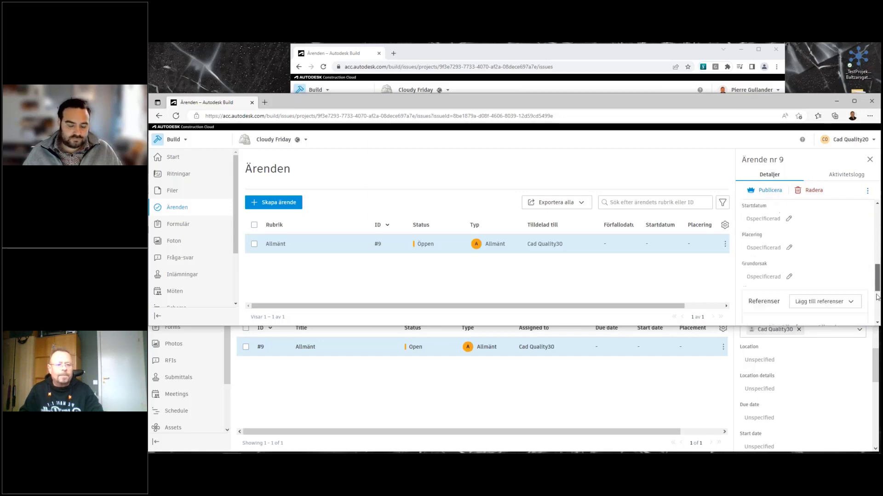
scroll(876, 291, "down", 2)
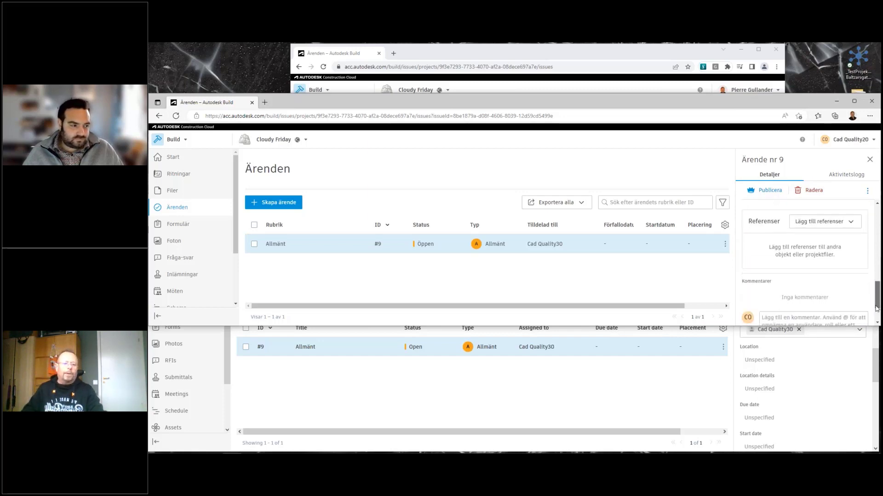
scroll(791, 301, "down", 1)
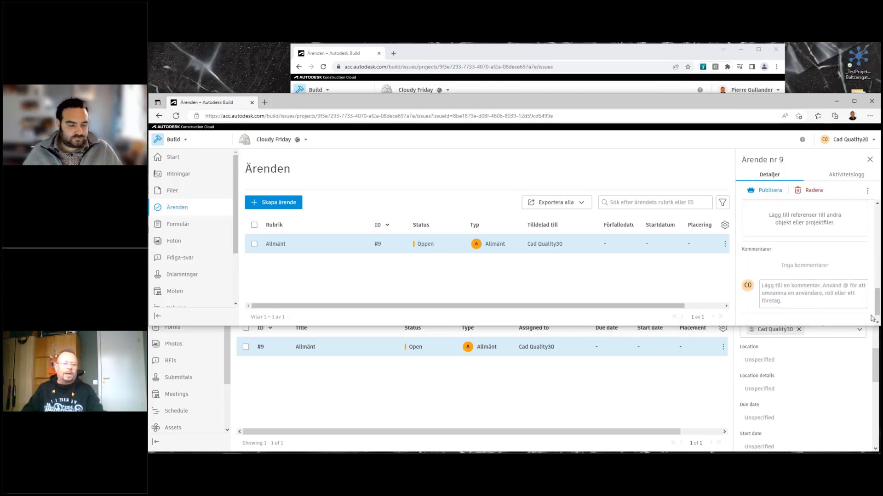
left_click(785, 294)
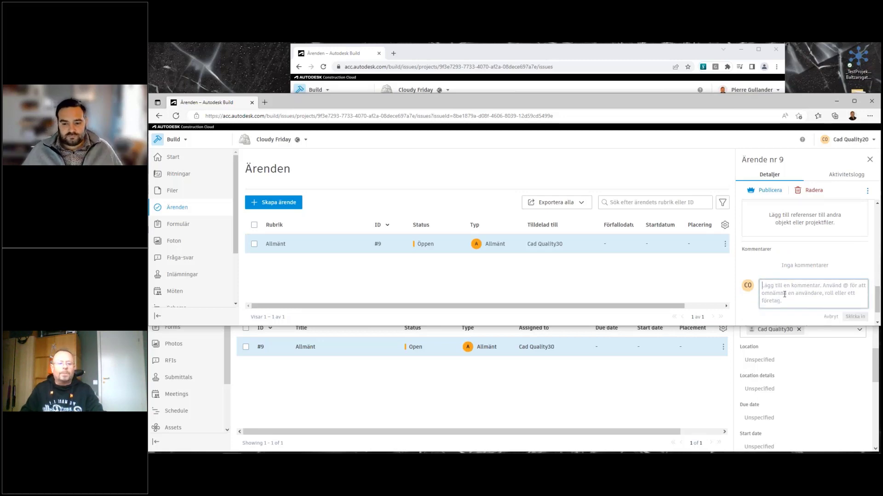
type("@")
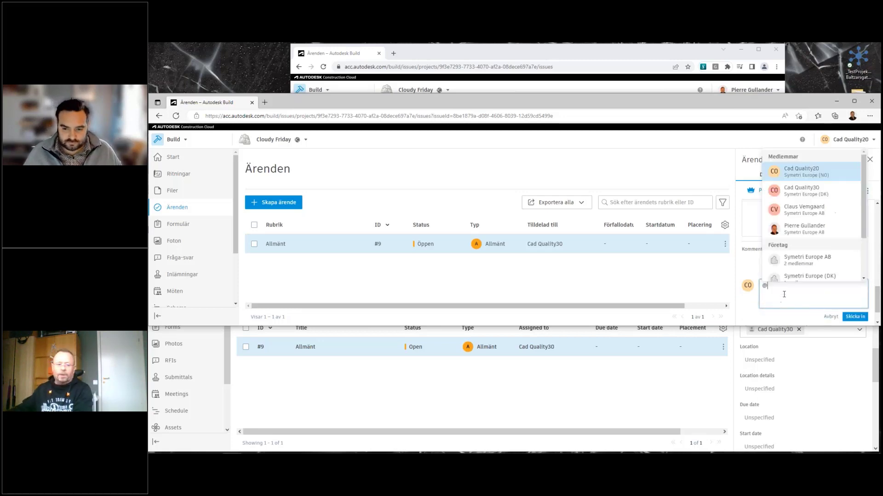
left_click(805, 225)
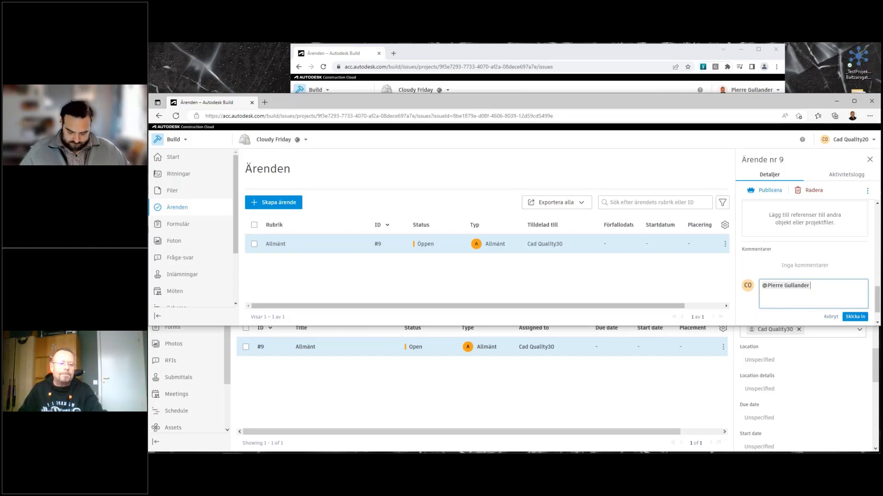
left_click_drag(879, 295, 875, 213)
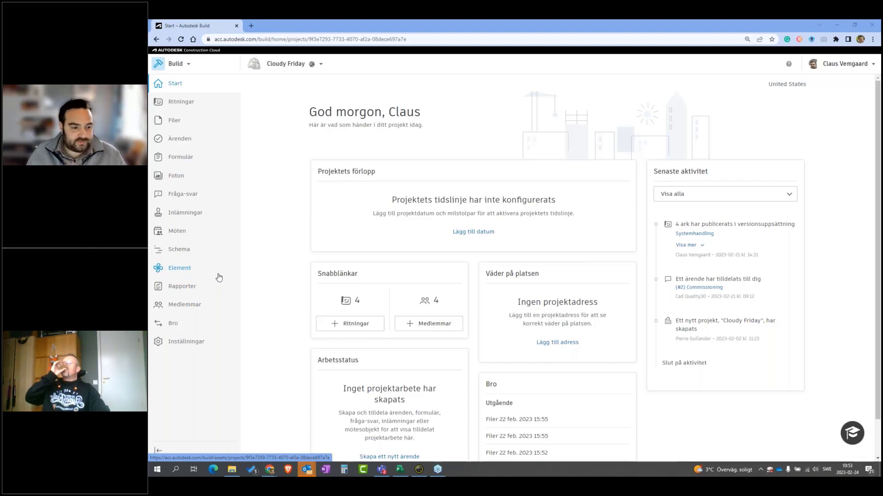
Step: Go to the project's elements (assets) and import the file Sample Asset Import.xlsx
left_click(183, 270)
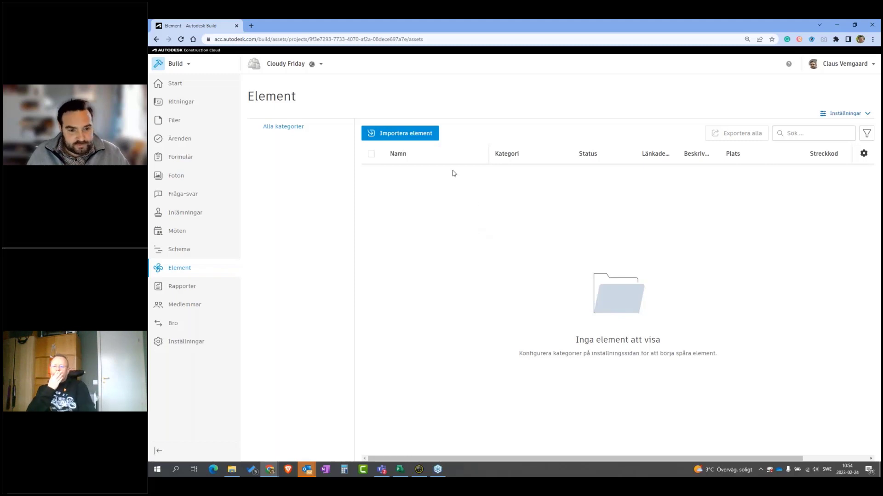
left_click(408, 134)
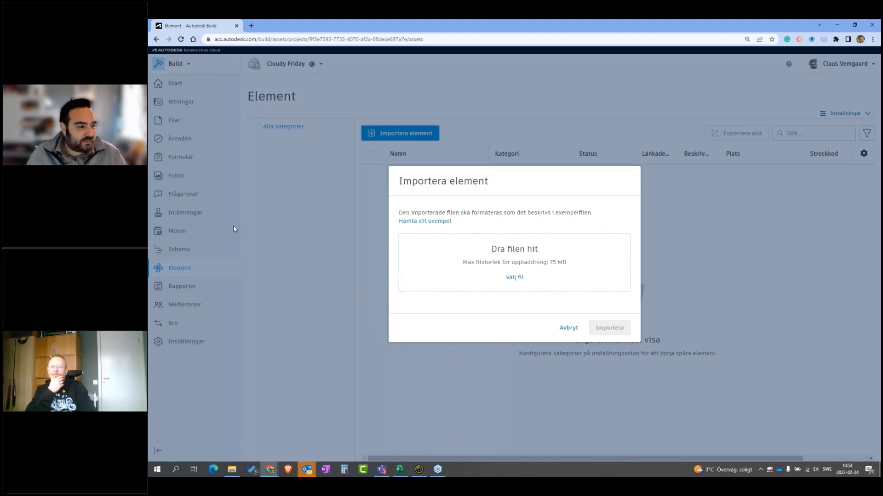
left_click_drag(233, 225, 559, 259)
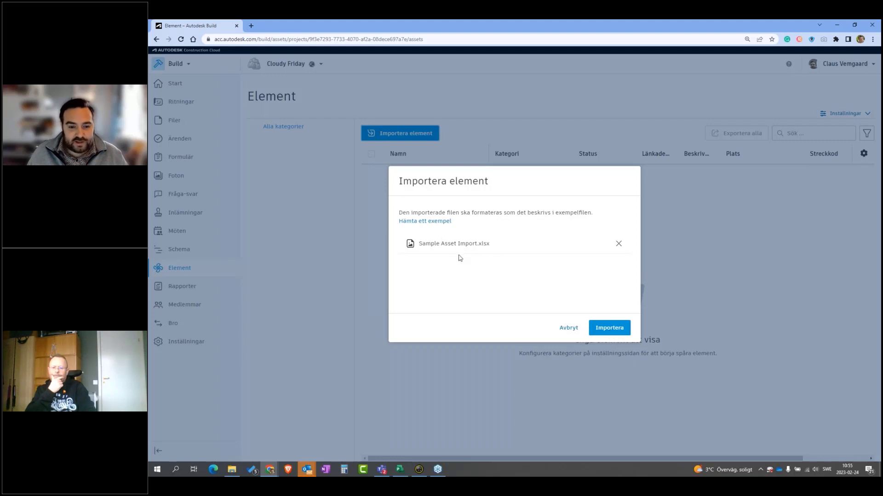
left_click(617, 329)
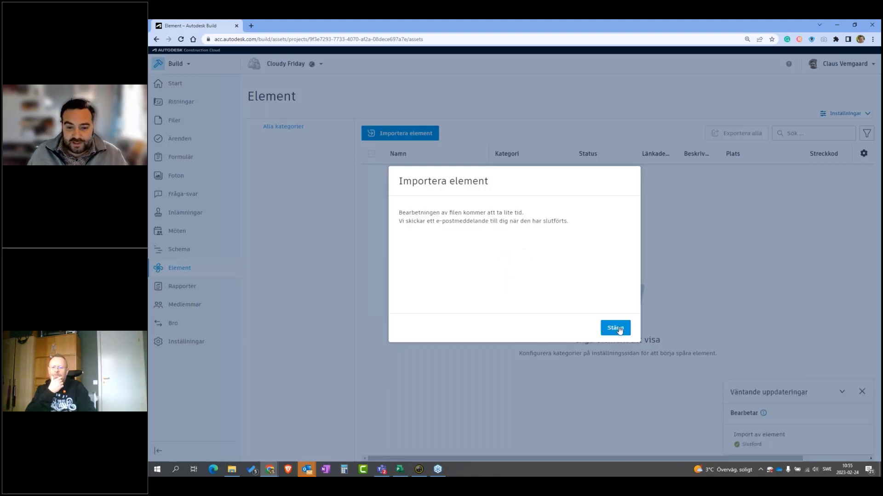
left_click(619, 329)
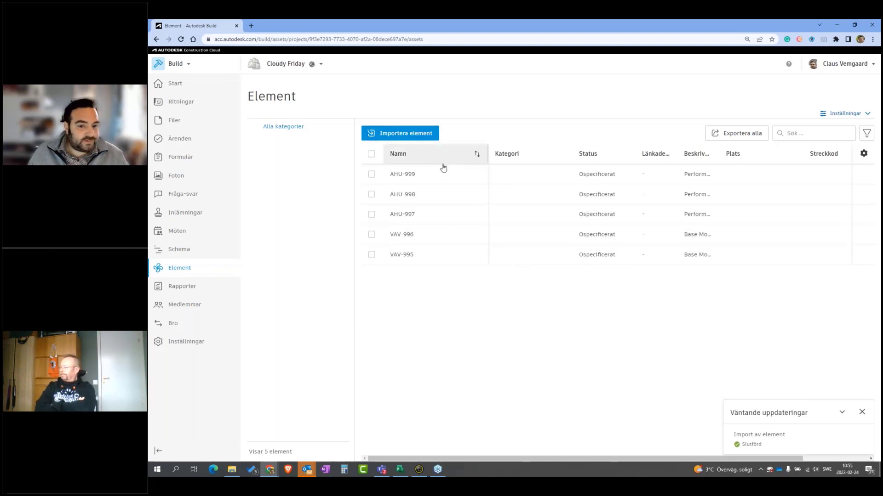
Step: View the details of elements AHU-999, AHU-998 and AHU-997, check AHU-997's references, and close the details
left_click(529, 175)
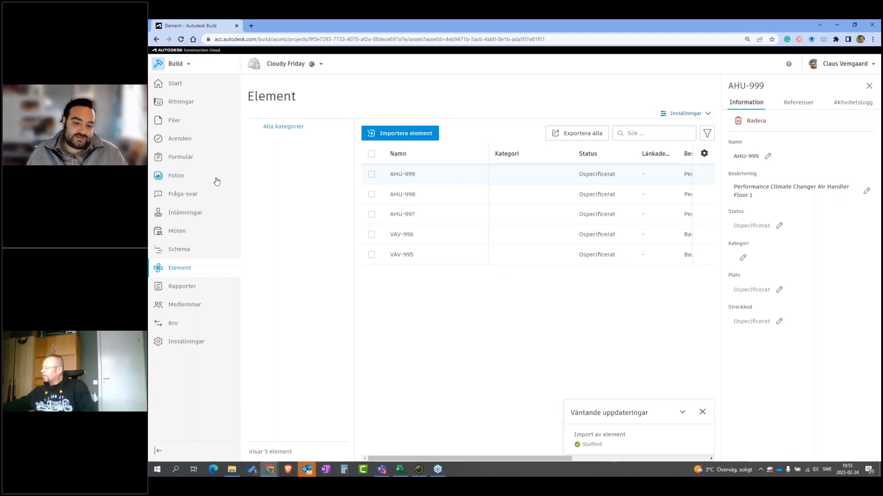
left_click(437, 197)
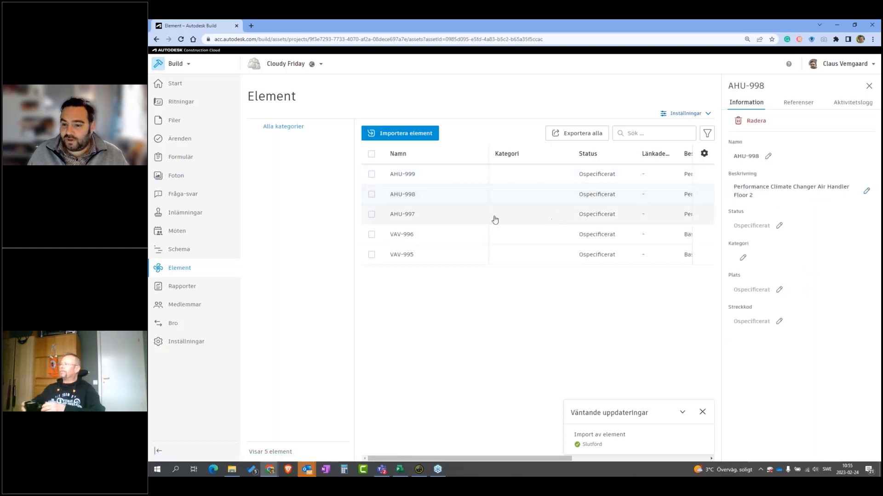
left_click(435, 222)
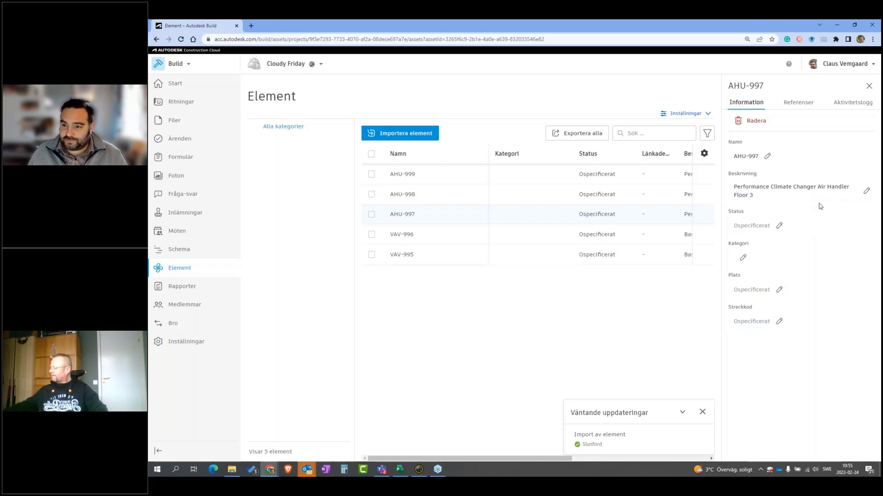
left_click(800, 104)
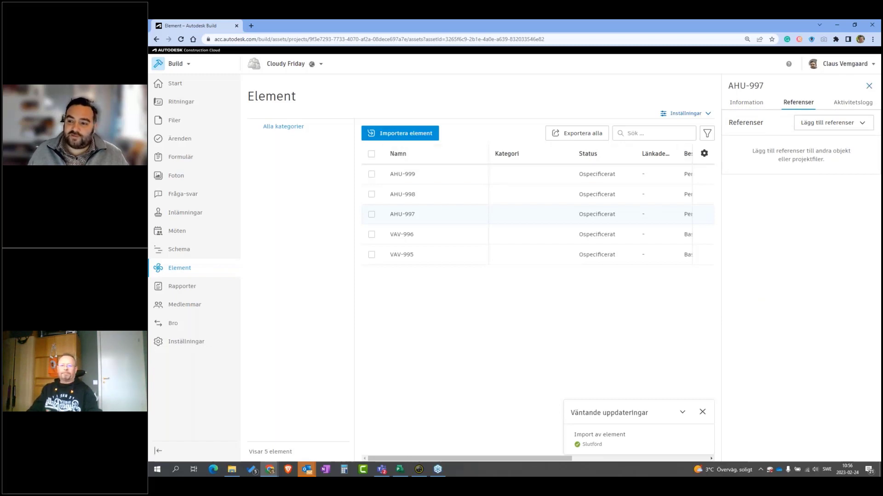
left_click(869, 87)
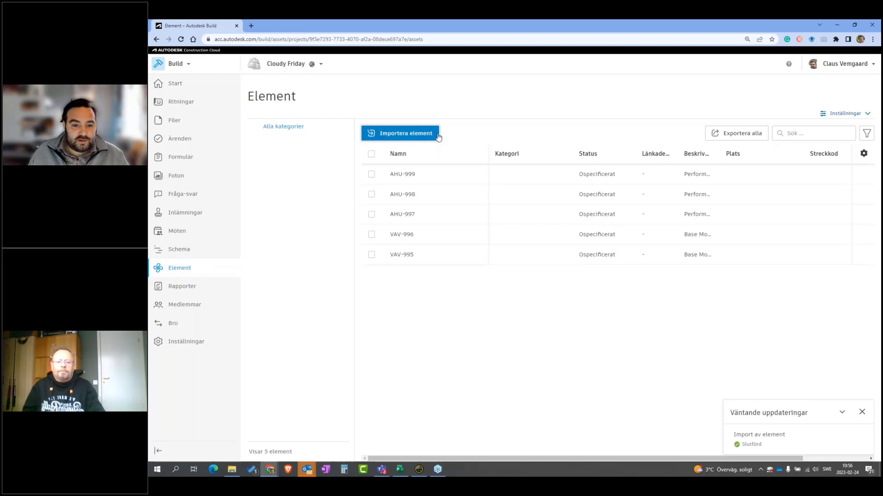
Step: Reload the element list, view the details and available status options of AHU-999, and close them without changes
left_click(173, 274)
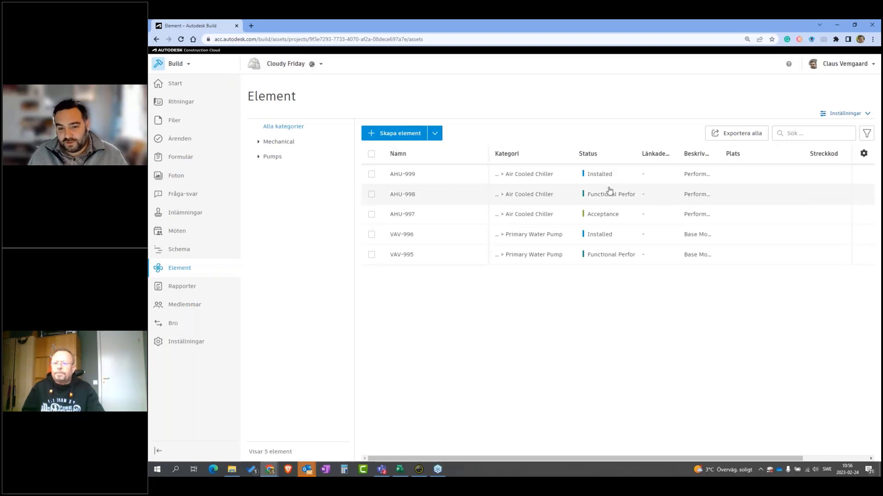
left_click(413, 177)
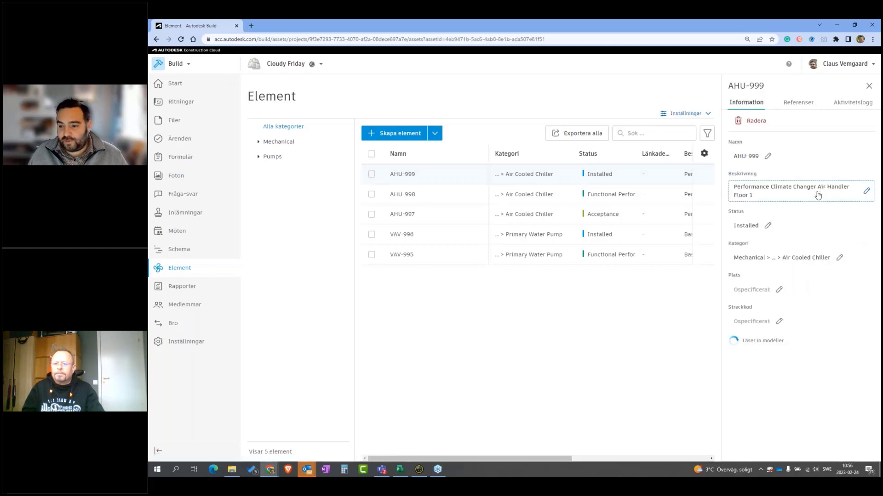
left_click(761, 230)
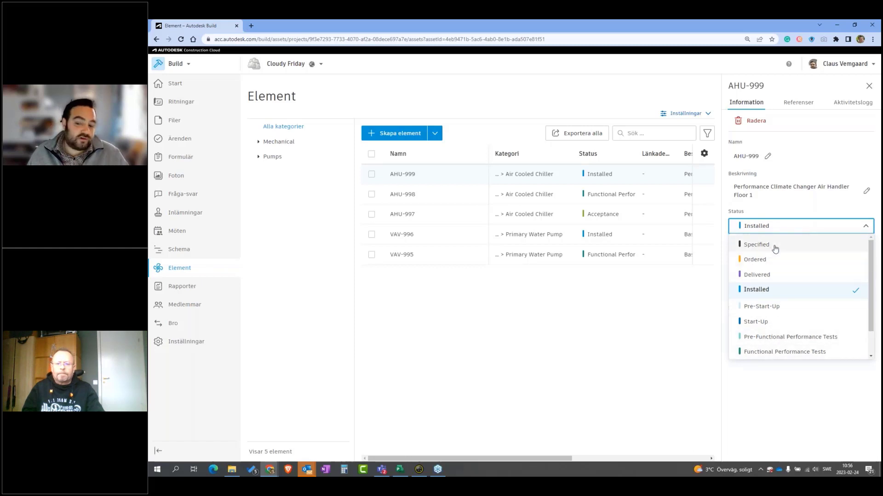
scroll(771, 274, "down", 1)
scroll(771, 280, "up", 1)
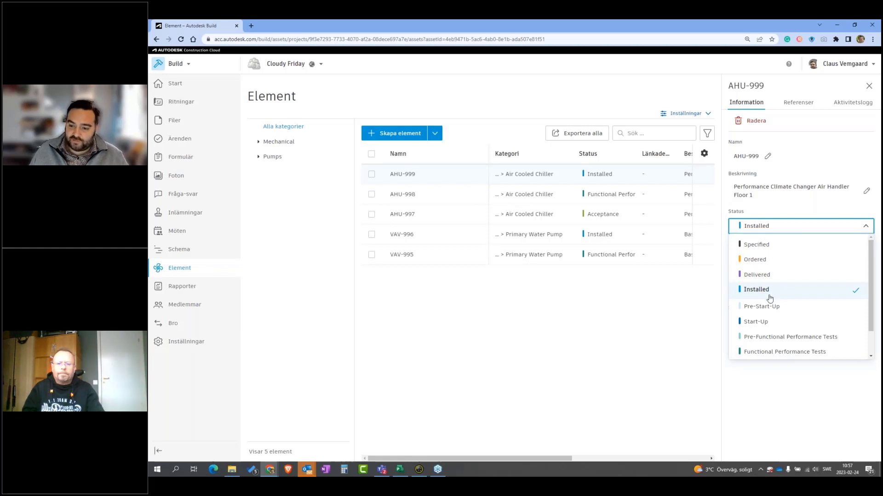
left_click(691, 323)
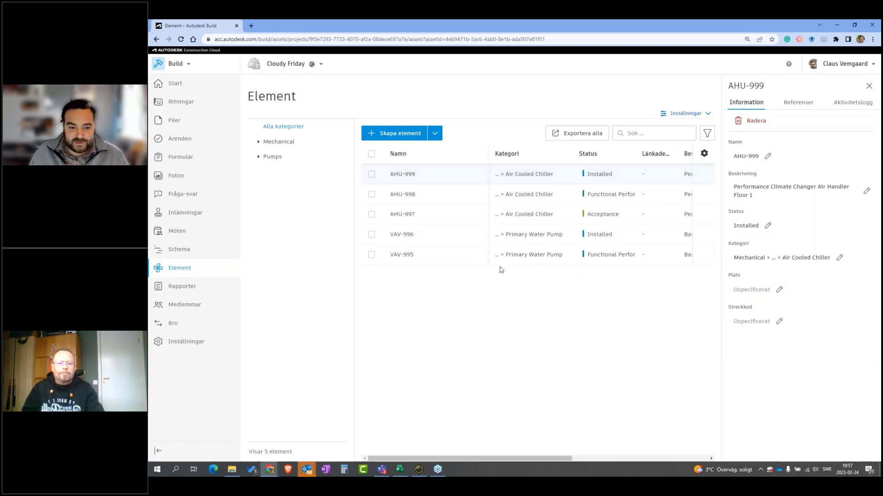
left_click(867, 87)
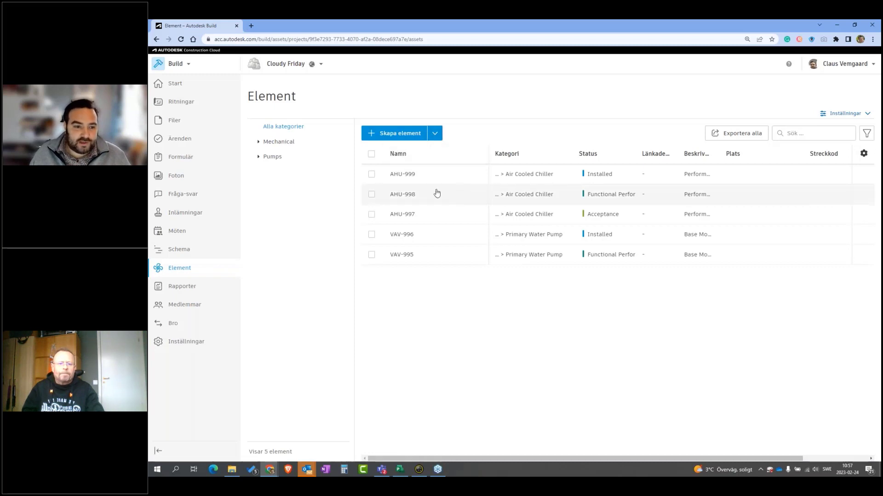
Step: In the element category settings, create a category named Door with the Standard status set
left_click(844, 117)
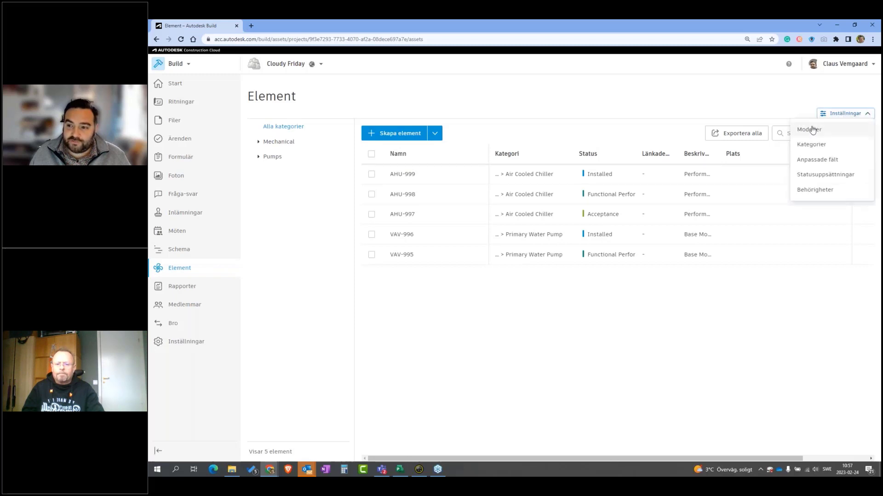
left_click(814, 144)
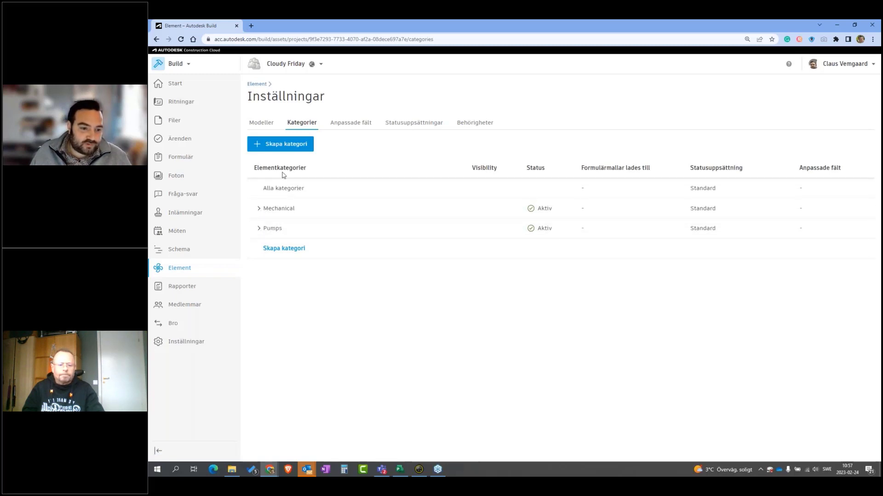
left_click(258, 145)
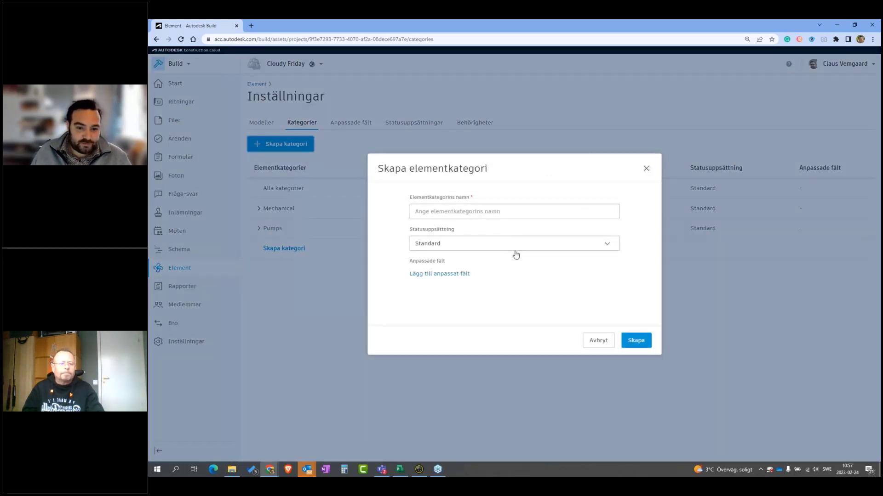
left_click(476, 214)
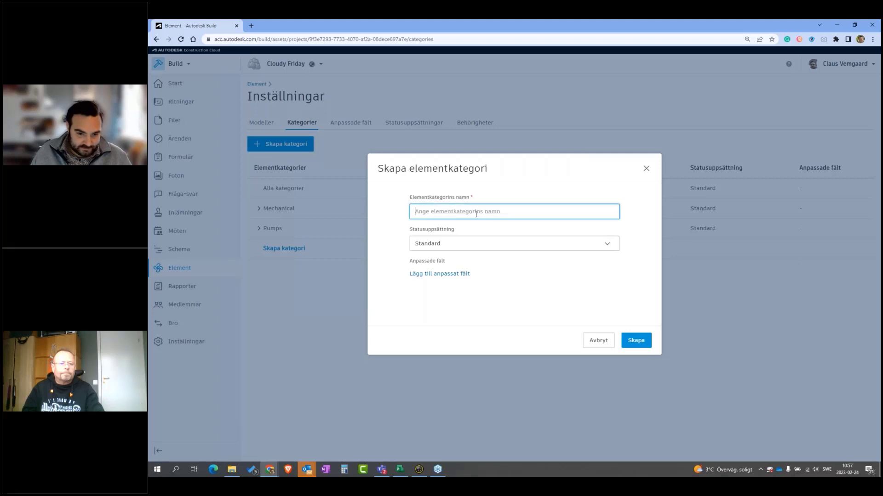
type("Do")
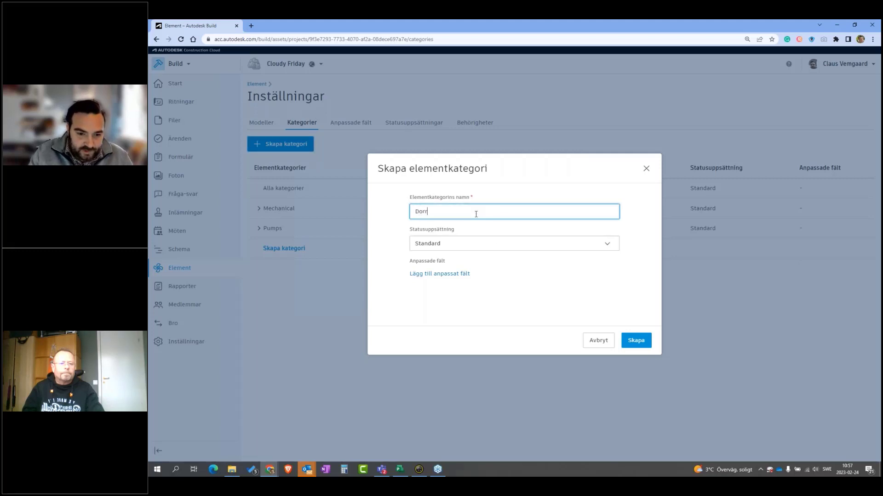
type("or")
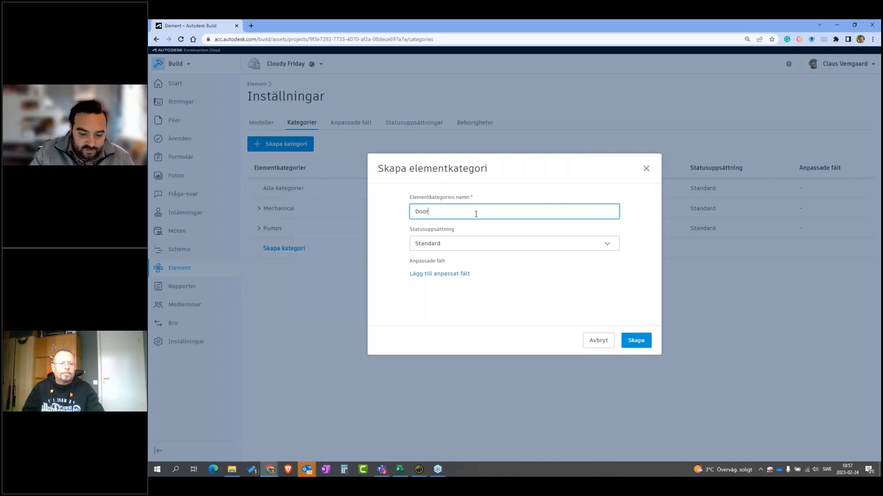
left_click(636, 340)
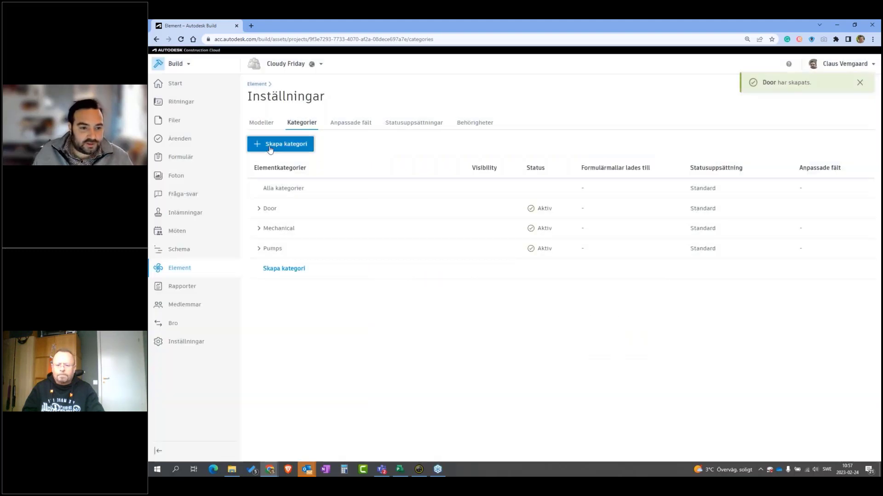
Step: Create an element category named Heating with the Standard status set
left_click(270, 146)
left_click(444, 211)
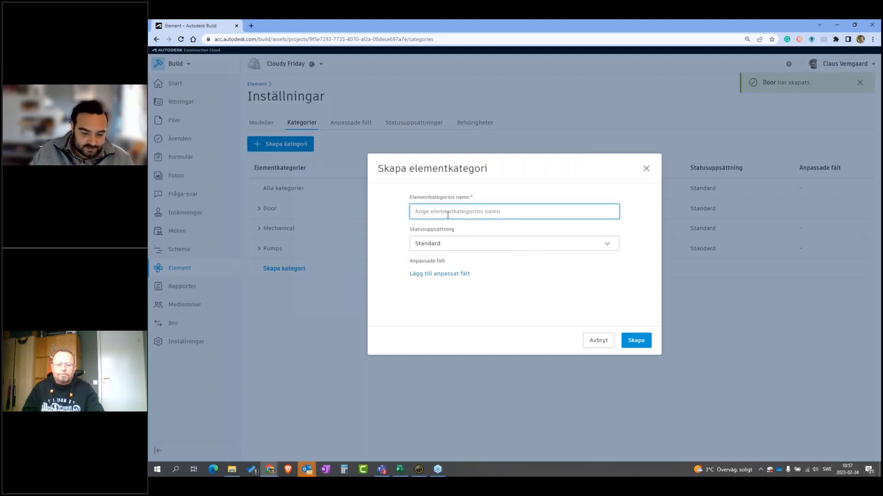
type("Värme")
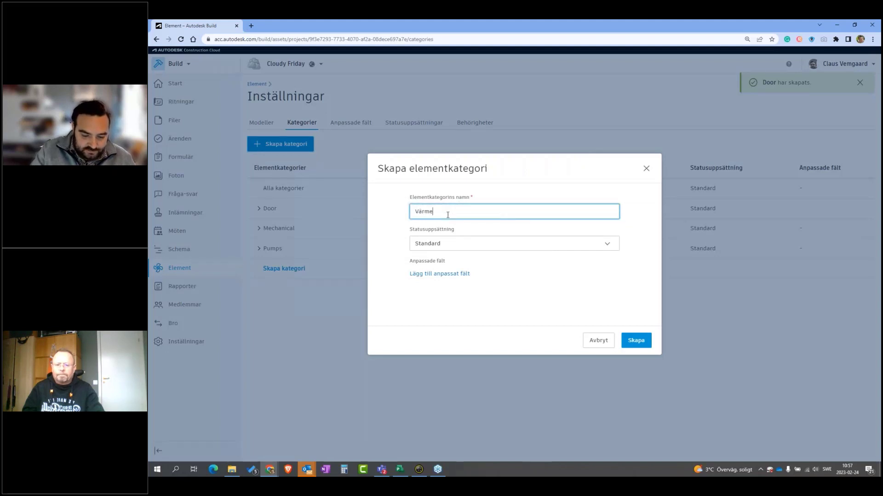
key("BackSpace")
key("BackSpace")
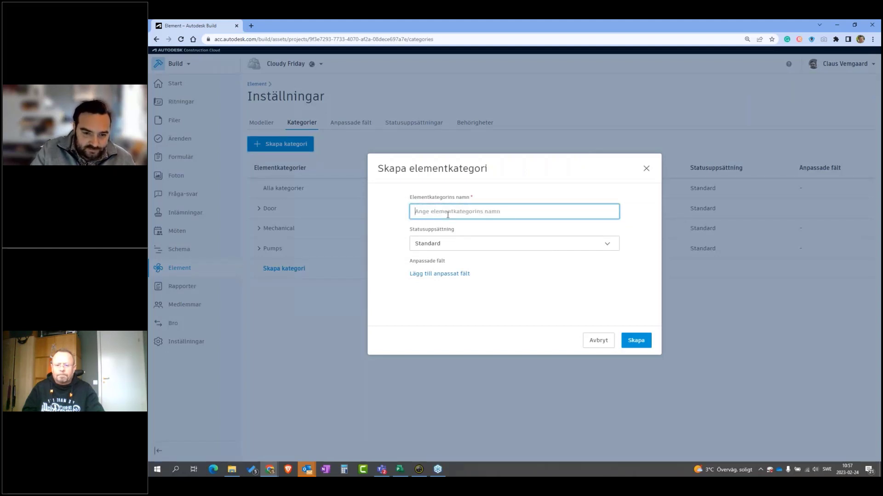
type("Heating")
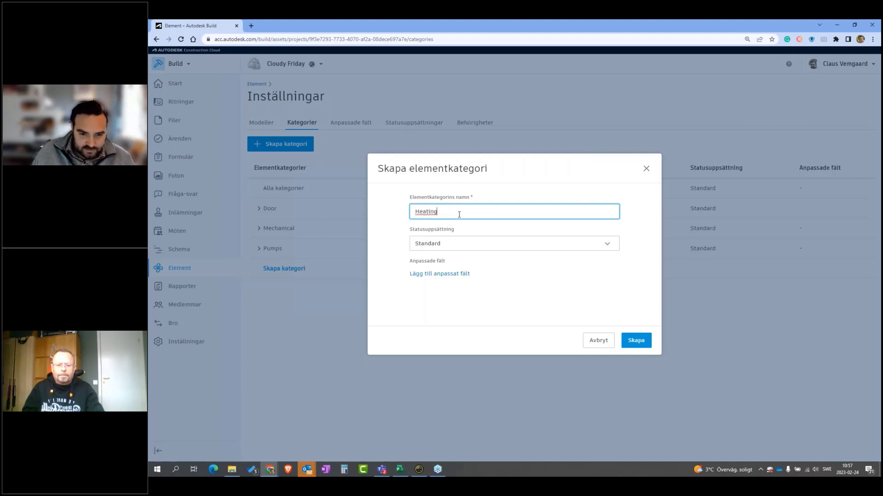
left_click(636, 340)
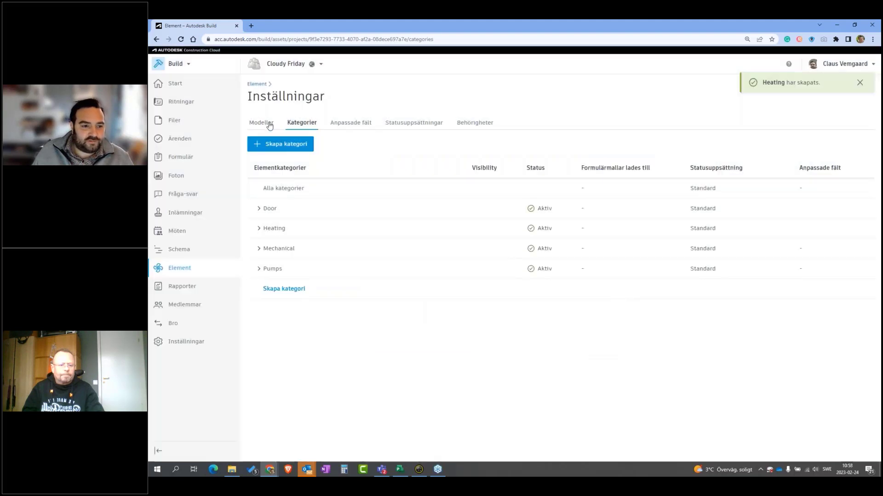
Step: Return to the element list and create an element named Värmepump in the Heating category with the status Specified
left_click(260, 86)
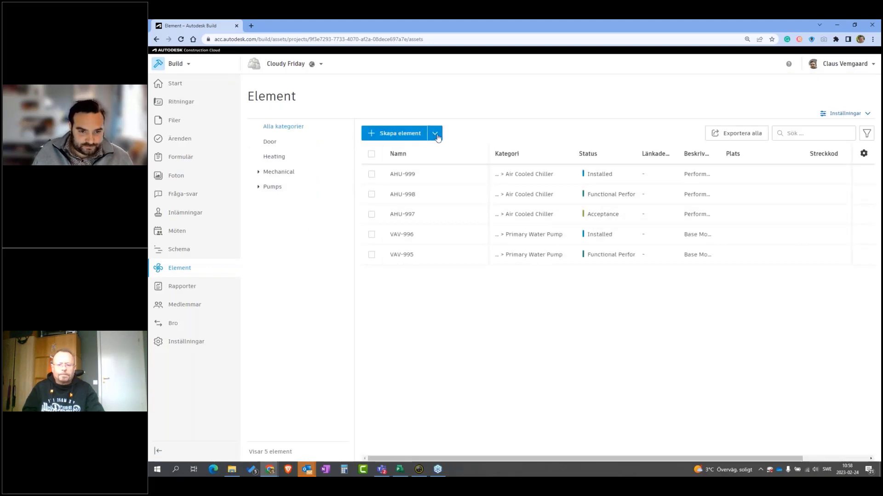
left_click(396, 134)
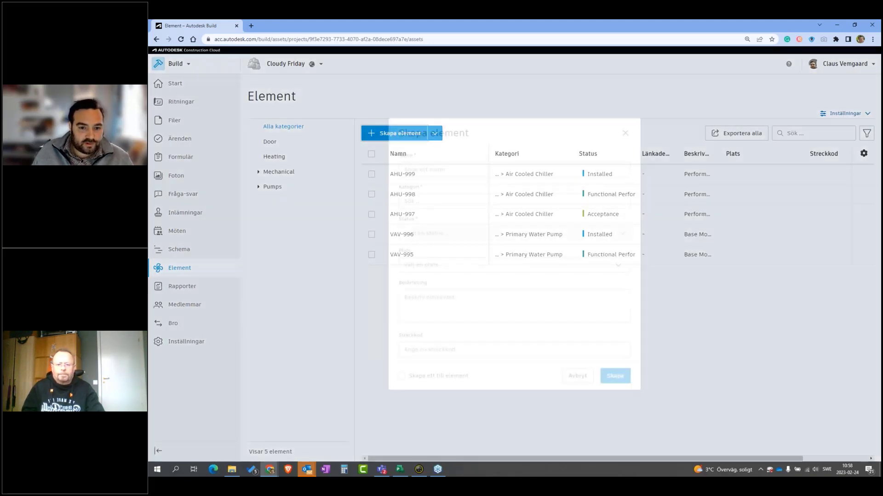
left_click(435, 170)
type("Värmepump")
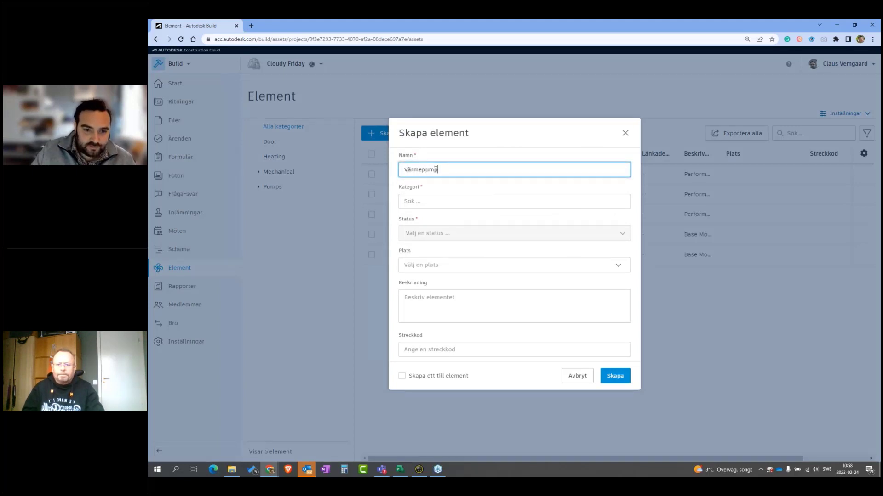
left_click(424, 201)
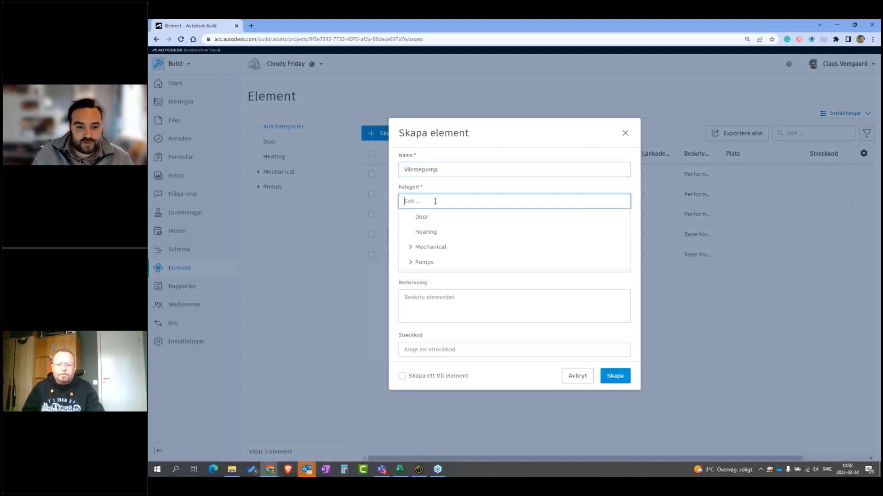
left_click(437, 233)
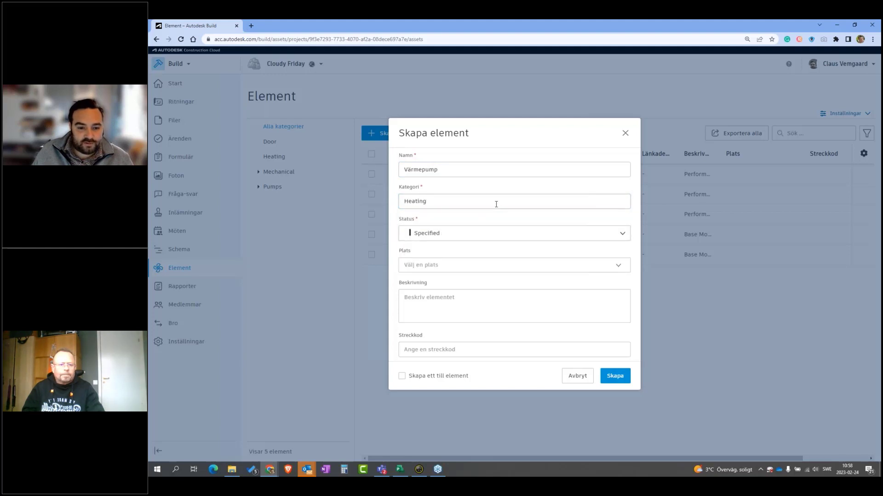
left_click(501, 233)
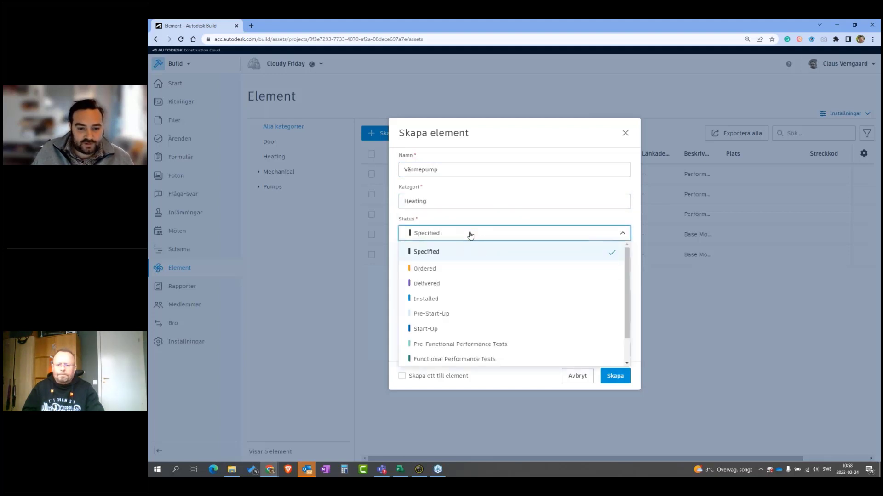
left_click(482, 253)
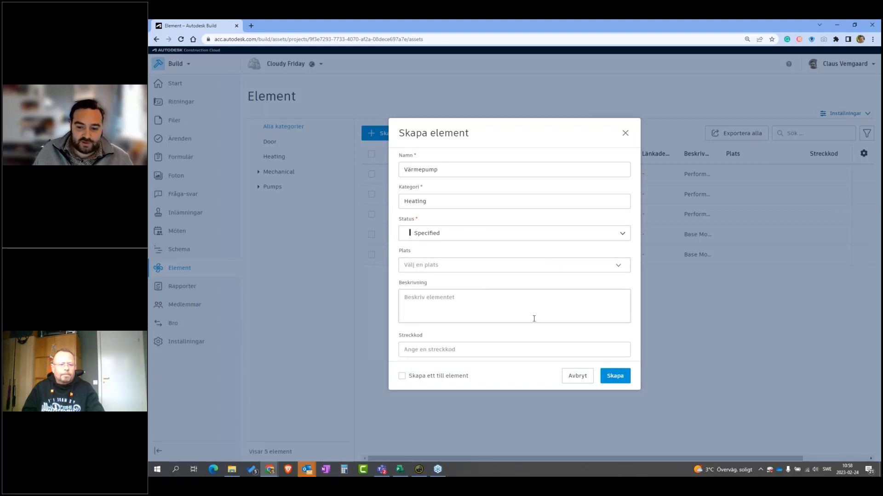
left_click(620, 379)
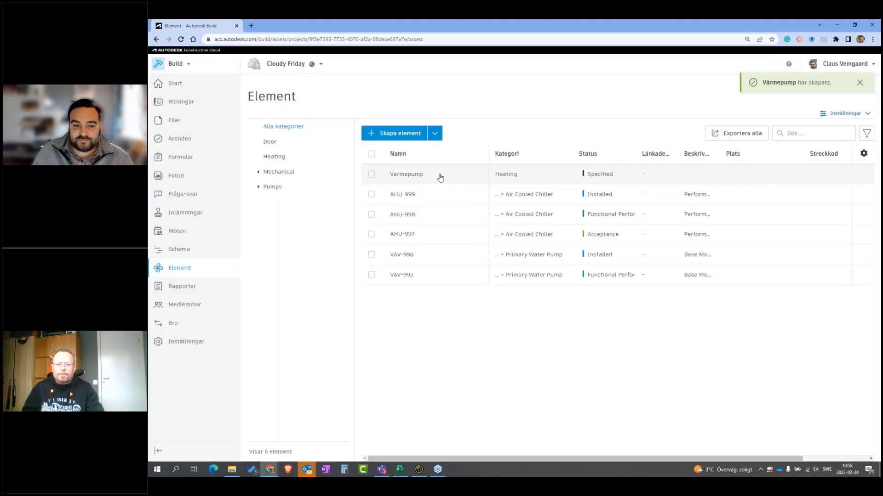
Step: Find the project file NIBE S1255.pdf and add it as a file reference to the Värmepump element
left_click(439, 178)
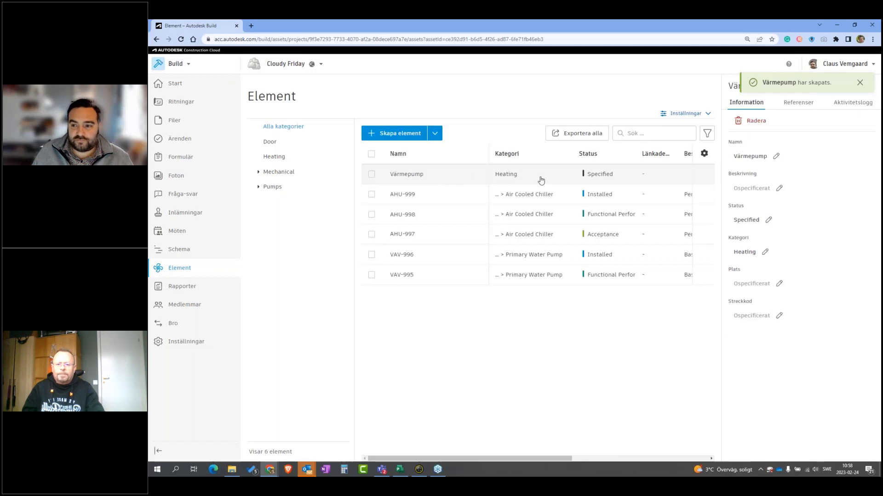
left_click(801, 103)
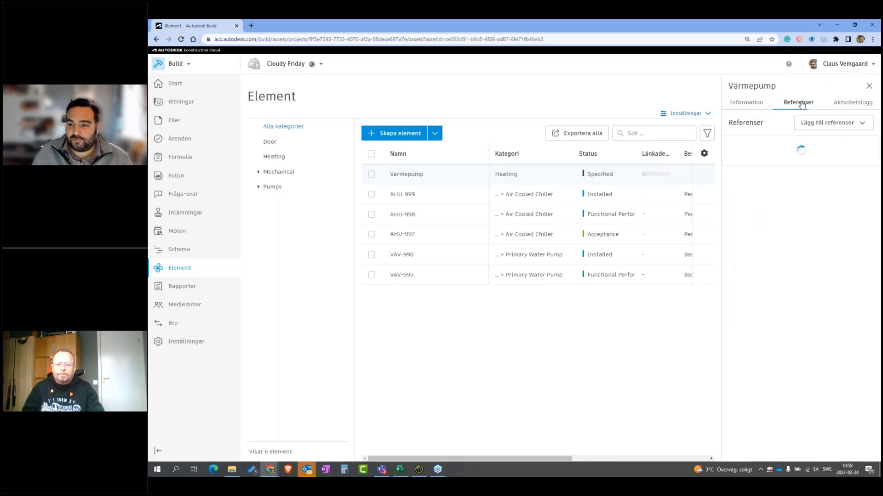
left_click(843, 123)
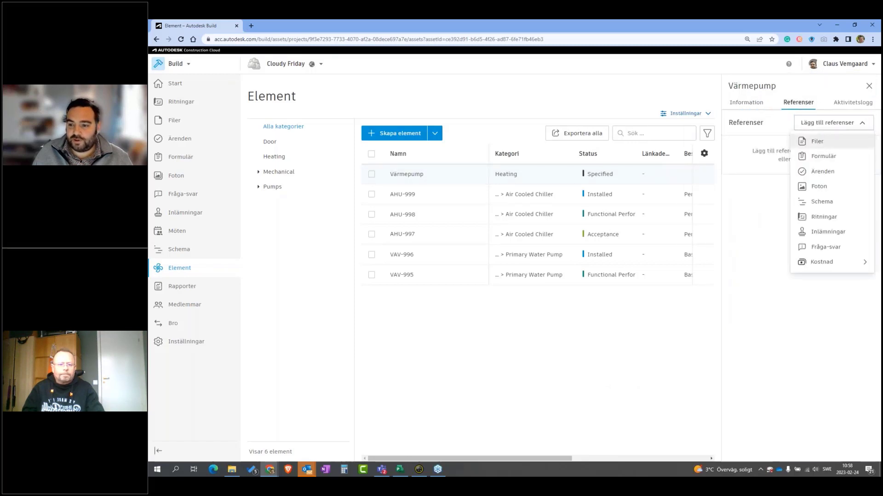
left_click(821, 143)
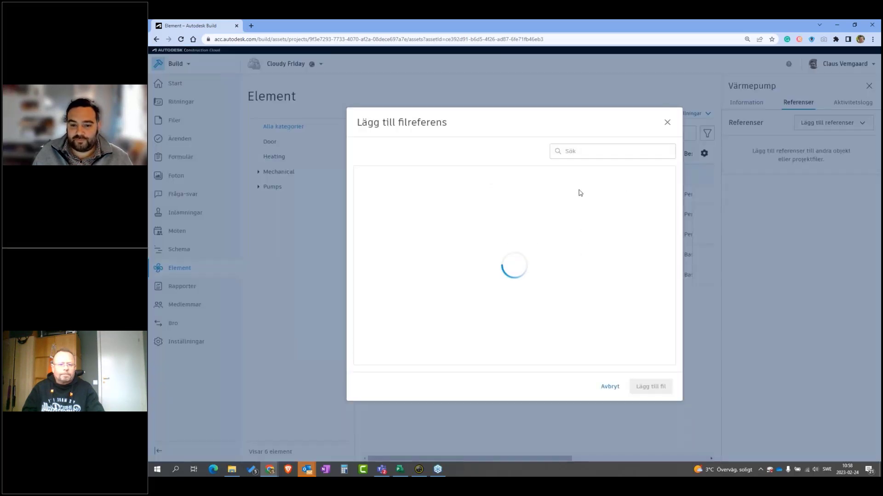
left_click(575, 152)
type("be")
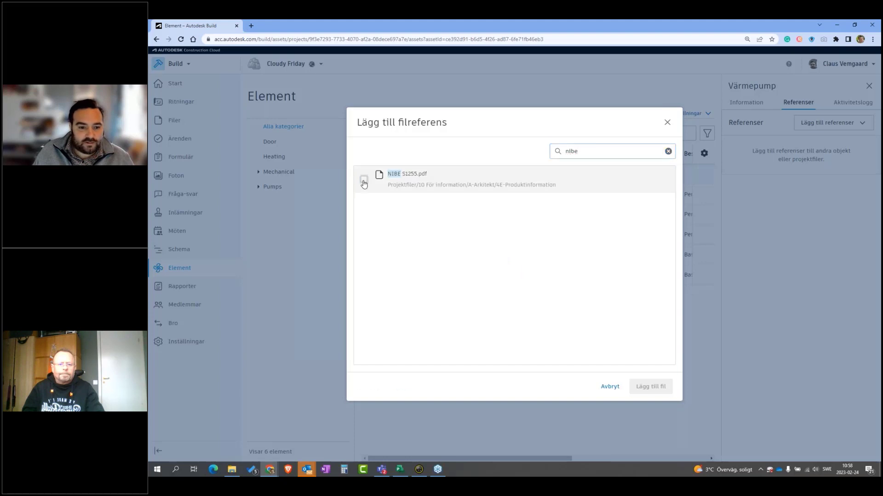
left_click(403, 180)
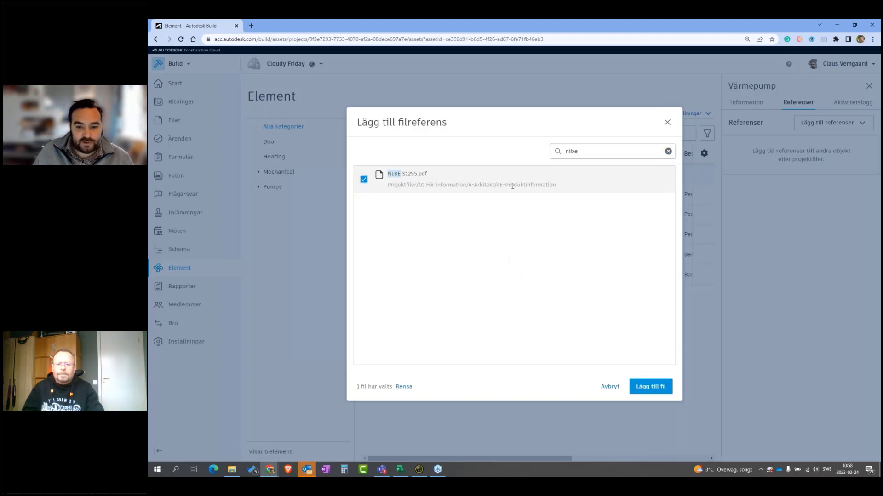
left_click(660, 391)
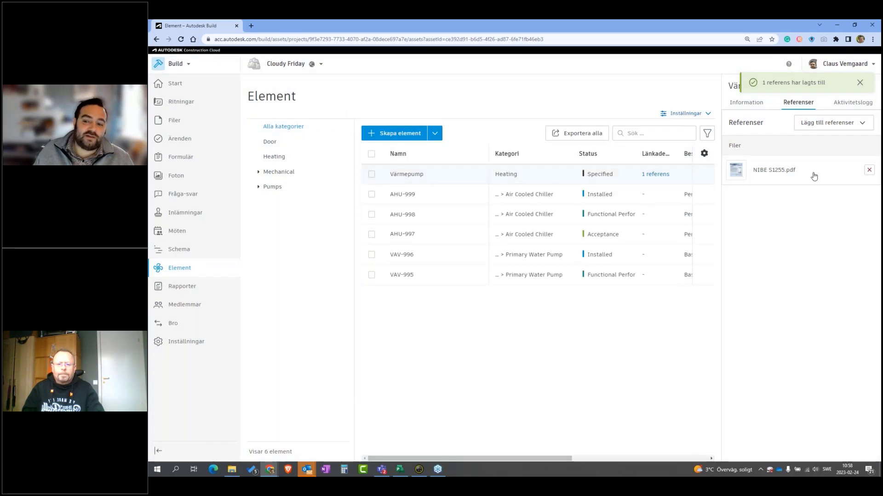
Step: View the referenced NIBE S1255.pdf from the Värmepump element, and close the file and the element details
left_click(774, 177)
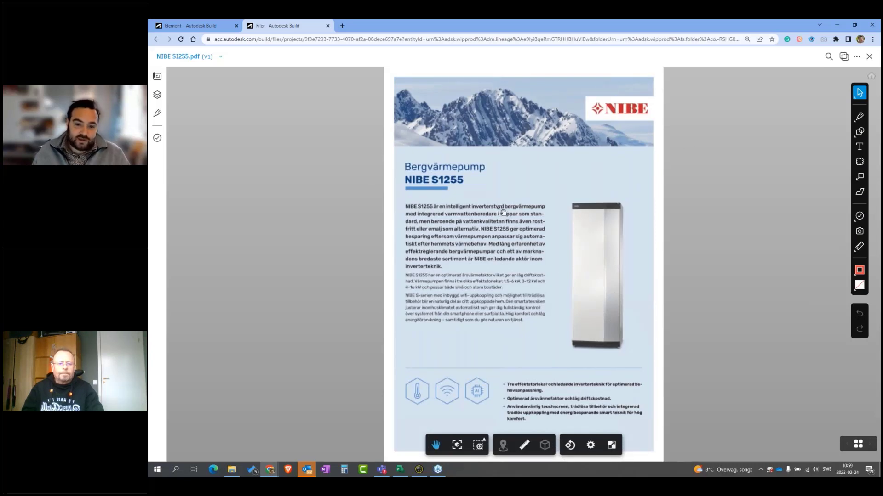
left_click(869, 57)
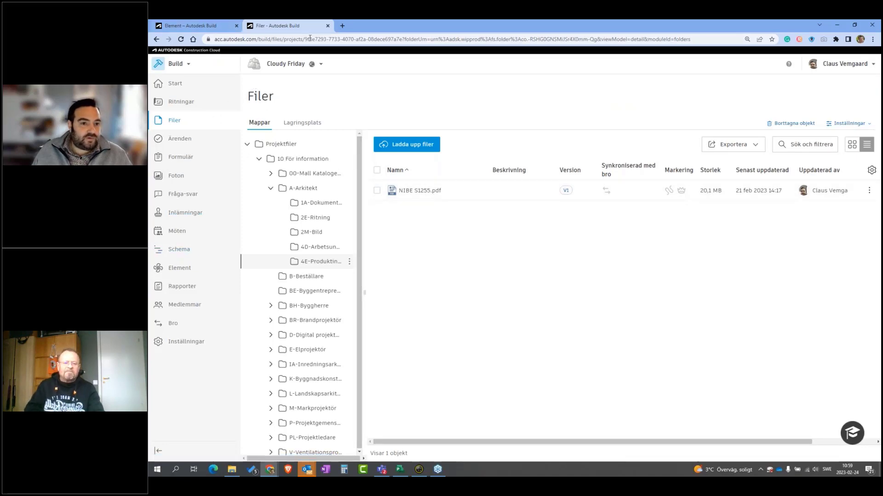
left_click(329, 27)
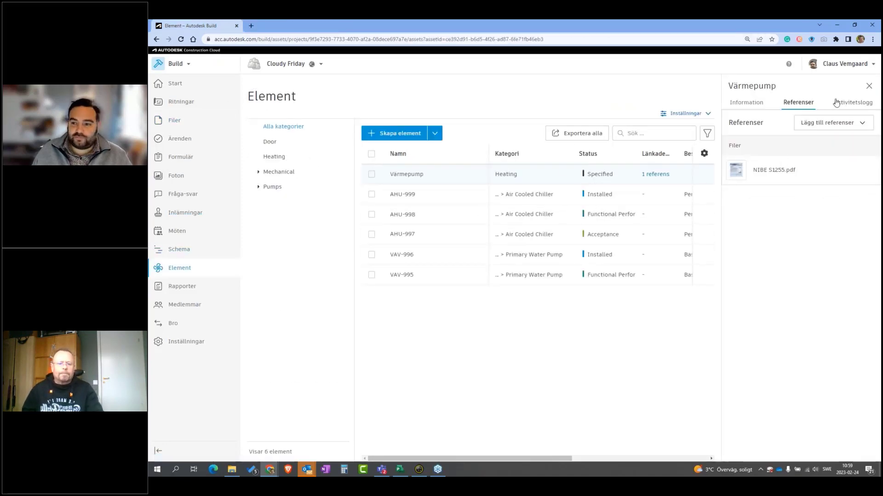
left_click(867, 88)
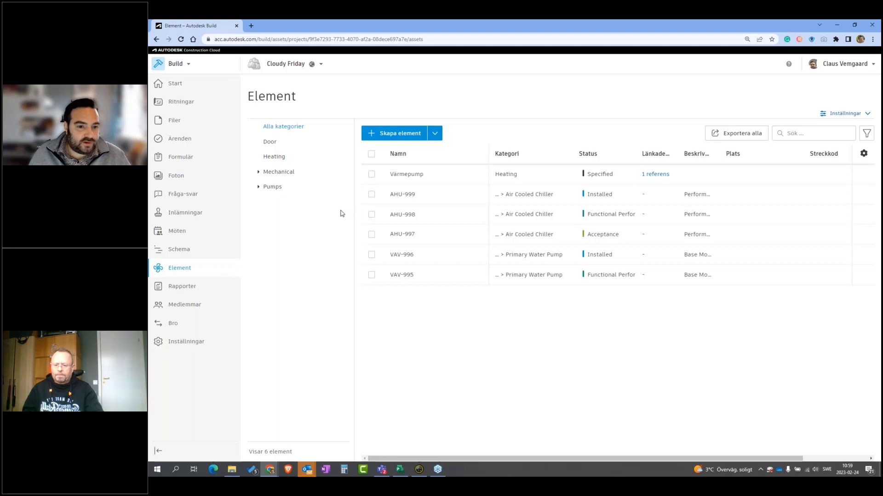
Step: In the element model settings, start mapping elements from the model R23 LTU Housing.rvt
left_click(846, 114)
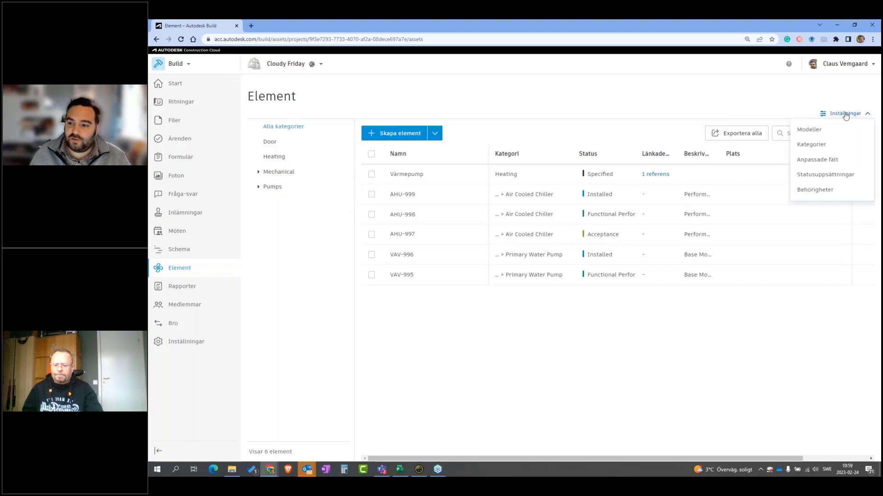
left_click(821, 128)
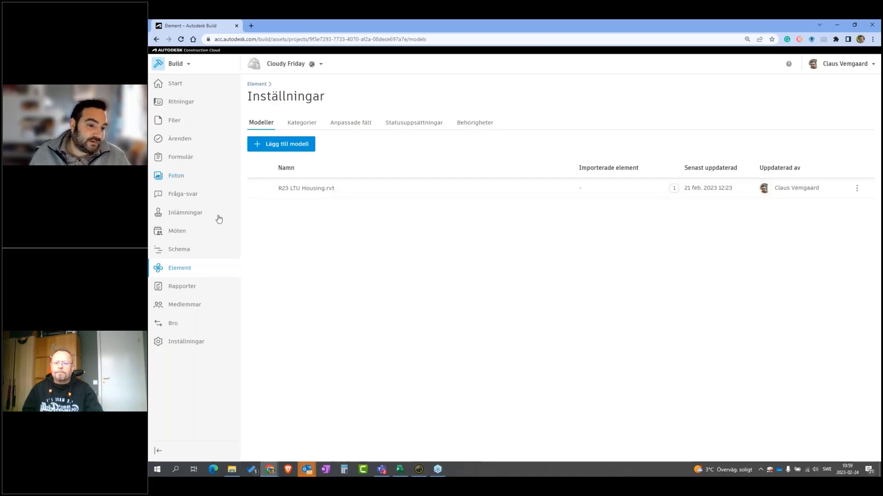
left_click(326, 192)
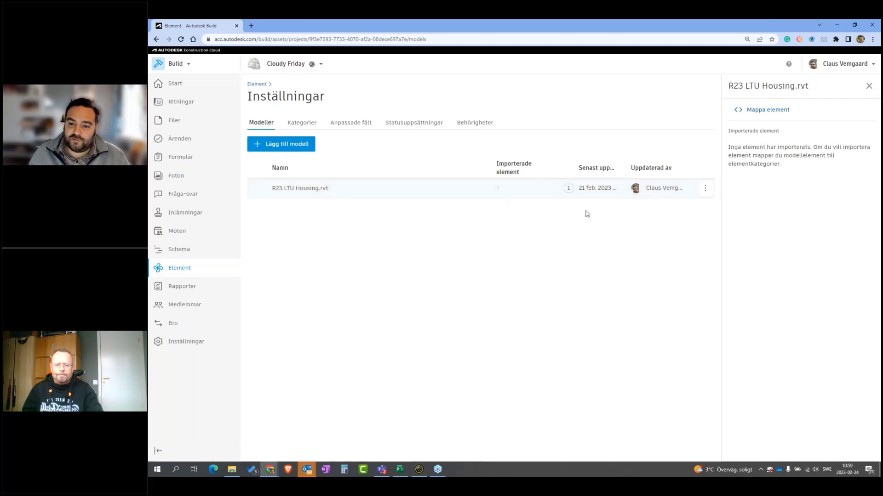
left_click(773, 114)
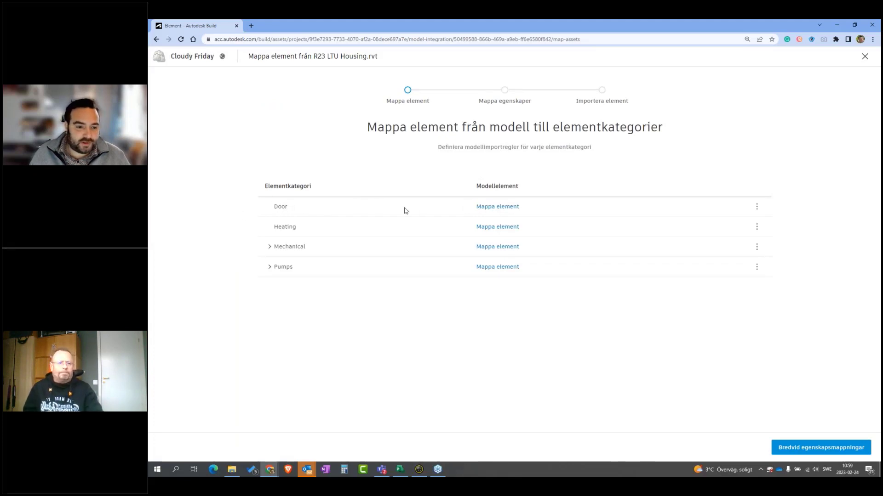
Step: Define an import rule for the Door category in which the Category property equals Revit Doors
left_click(501, 207)
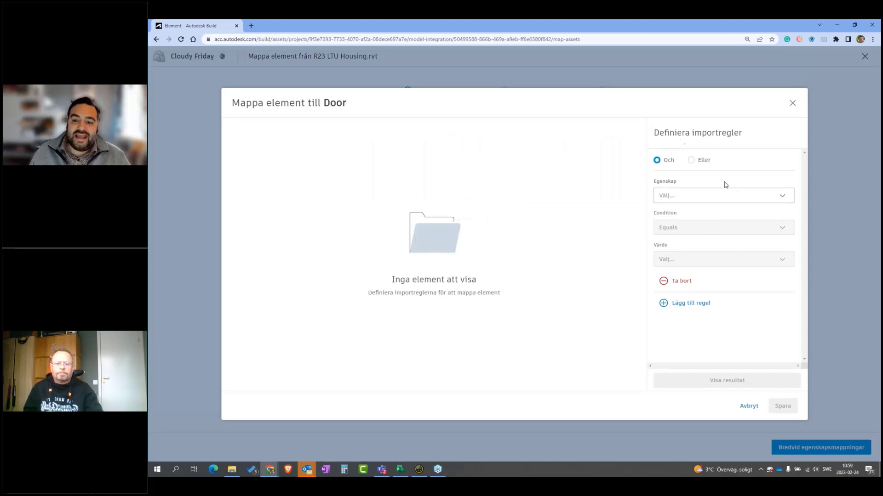
left_click(719, 198)
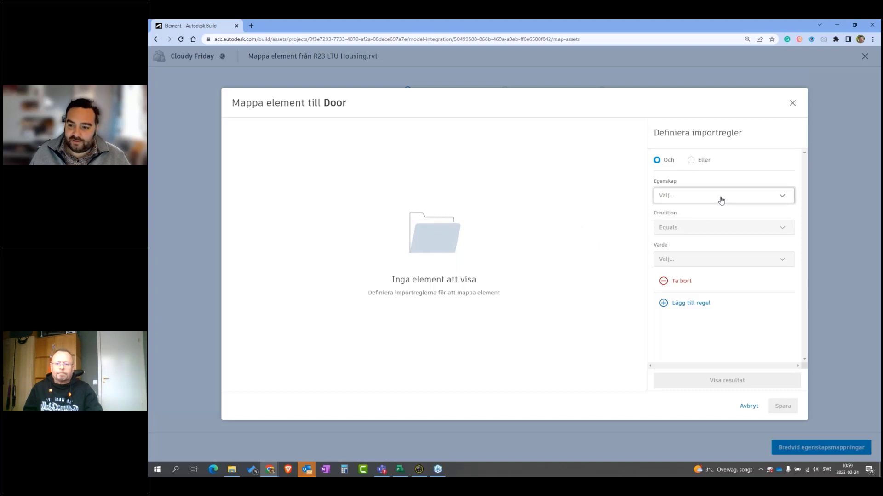
type("c")
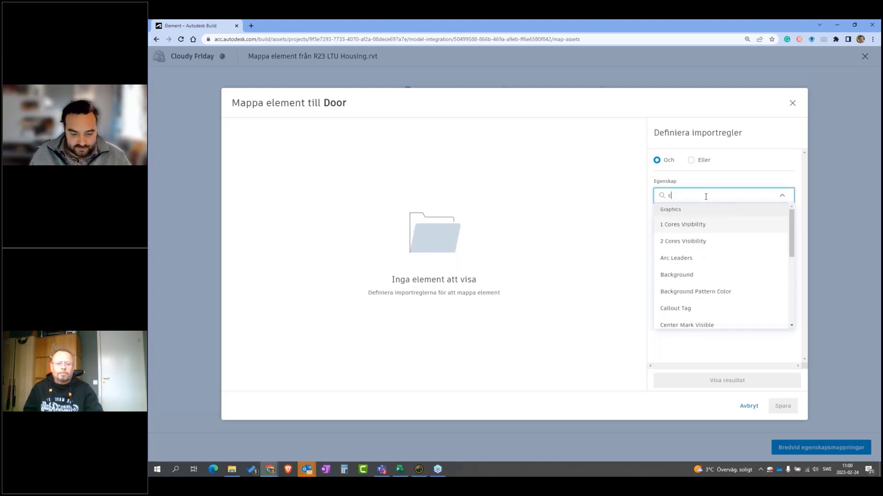
type("ate")
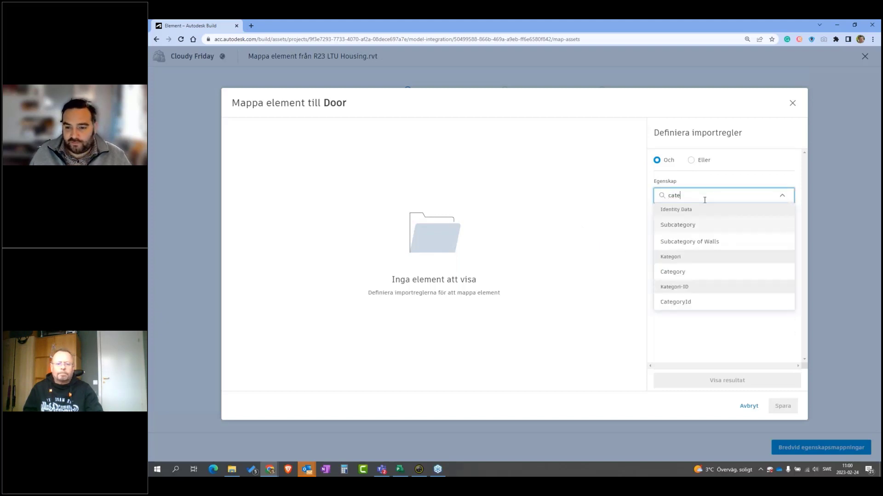
left_click(684, 274)
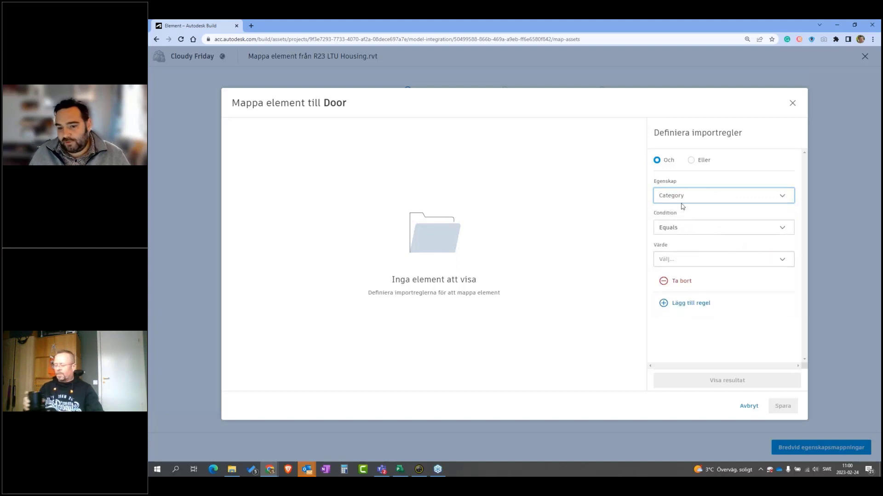
left_click(709, 263)
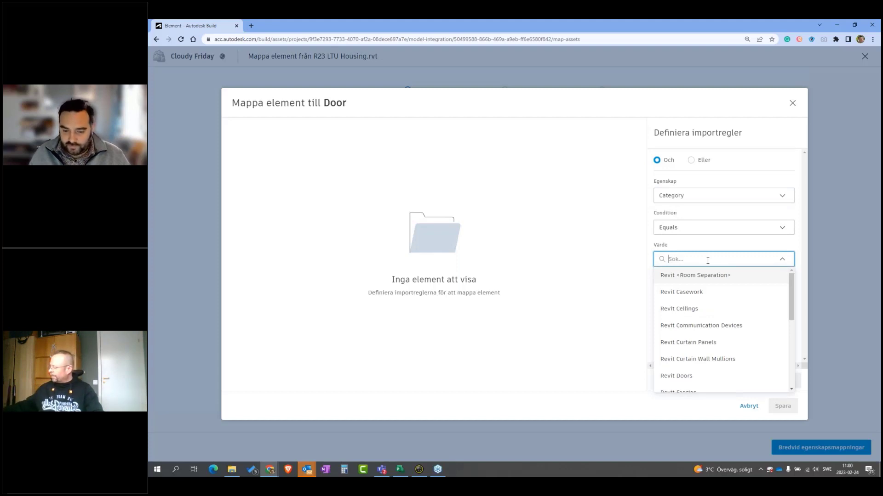
type("doo")
left_click(696, 276)
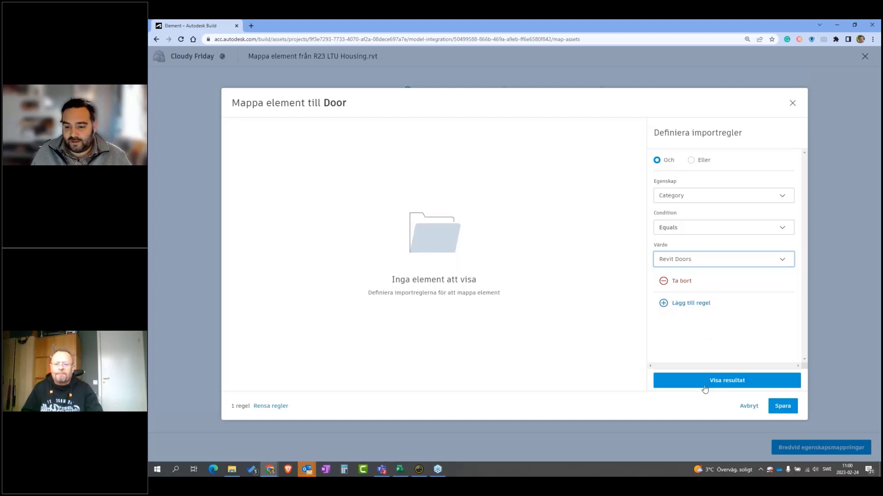
Step: Preview the Door rule's results, save the mapping, and import the matched elements from R23 LTU Housing.rvt without mapping extra properties
left_click(717, 381)
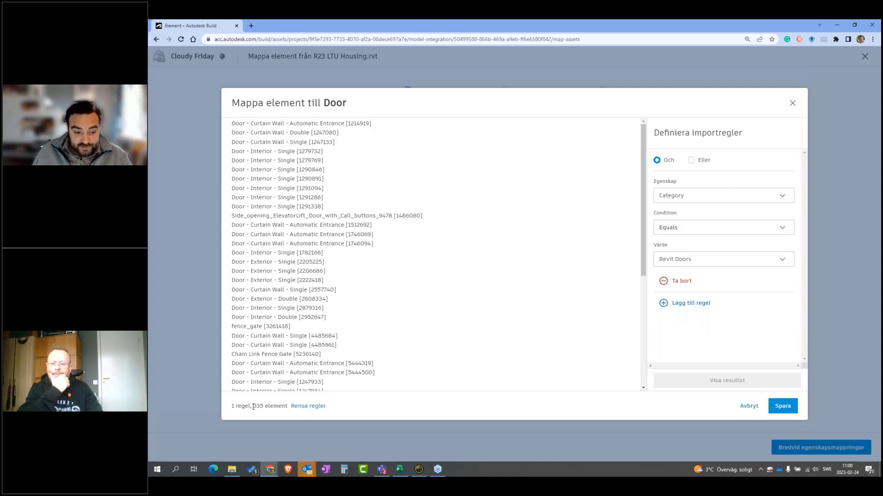
left_click(781, 407)
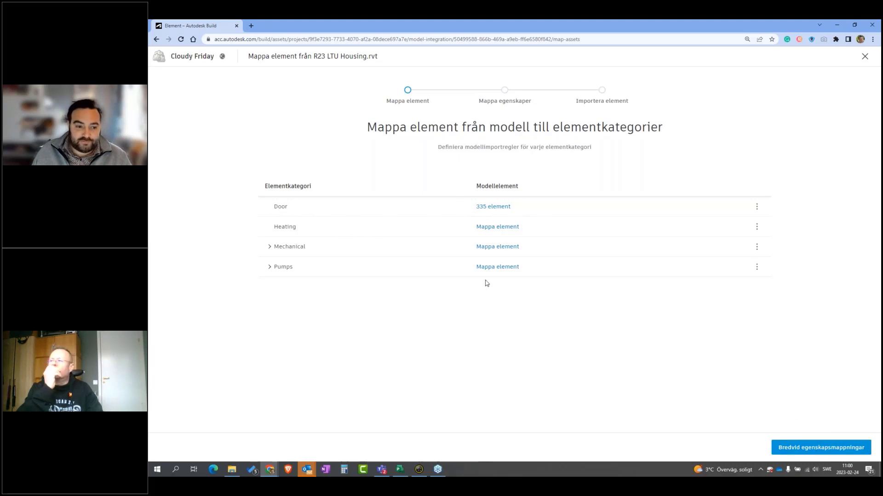
left_click(813, 447)
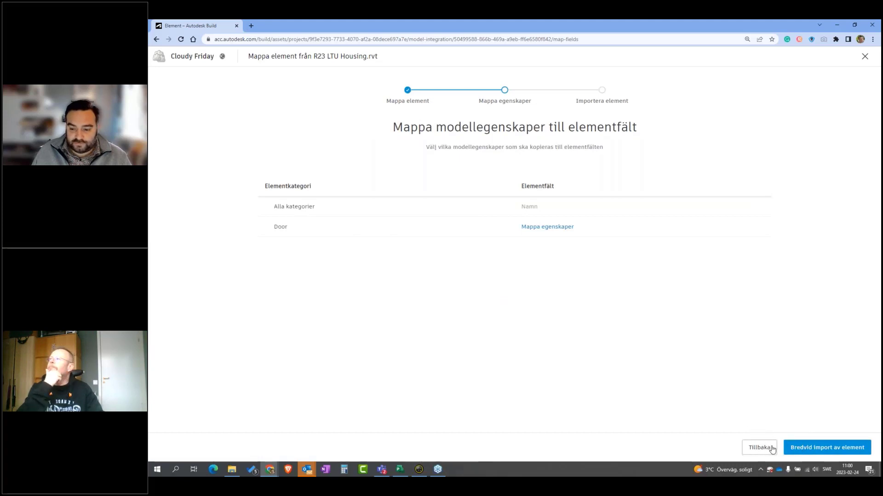
left_click(805, 451)
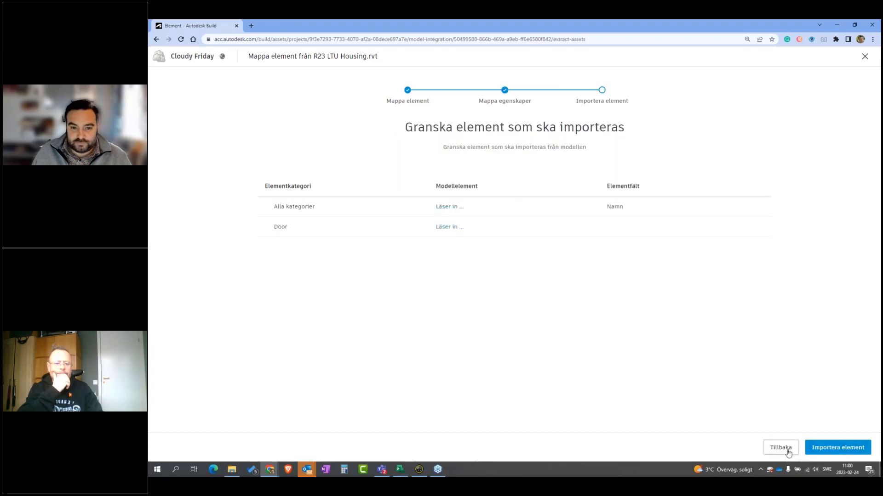
left_click(833, 452)
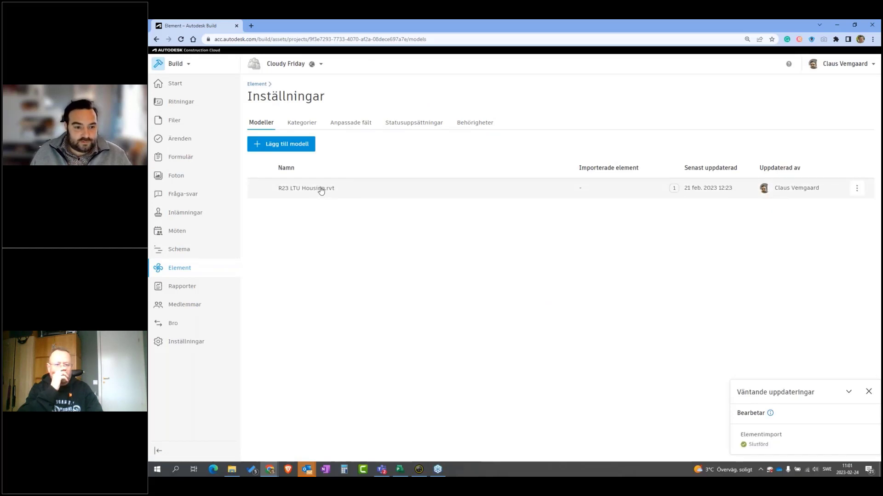
Step: Review the imported doors in the element list, inspecting the details of one Door - Interior - Single element
left_click(258, 84)
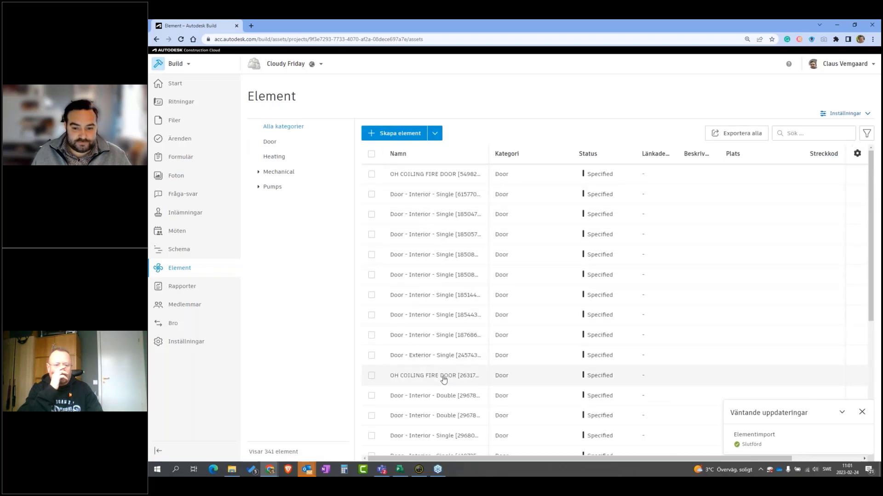
scroll(449, 432, "down", 5)
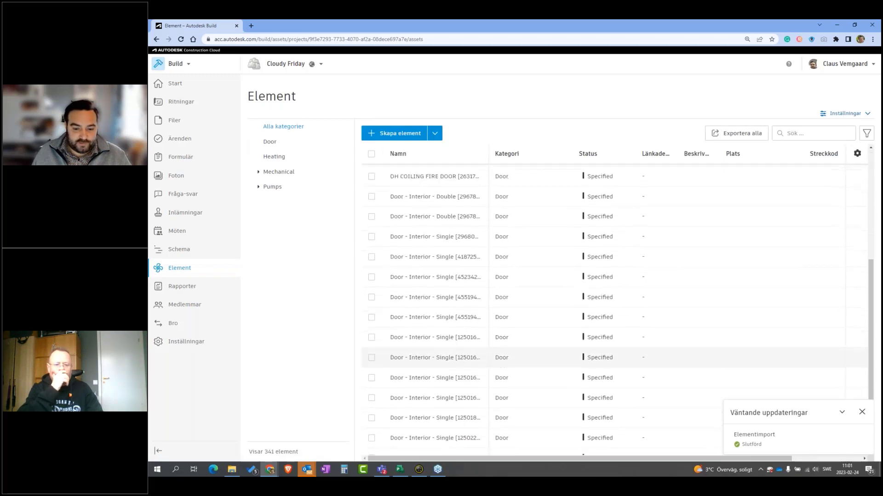
scroll(423, 298, "up", 2)
left_click(423, 299)
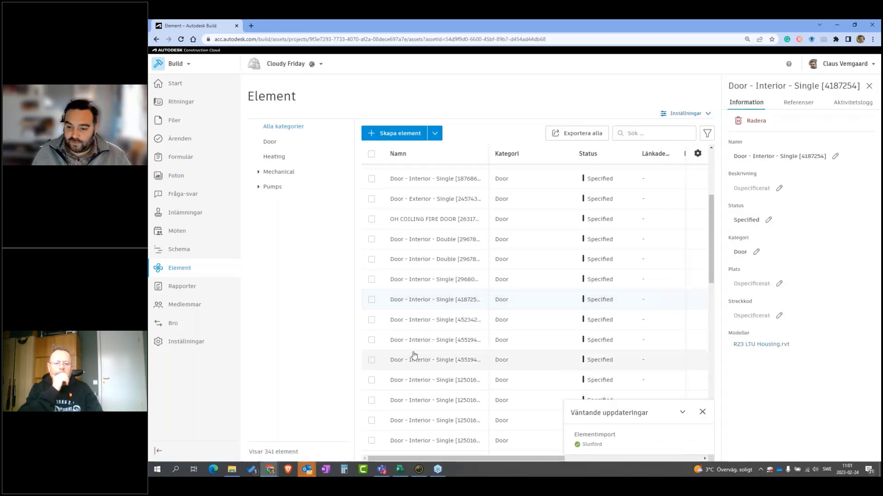
left_click(869, 85)
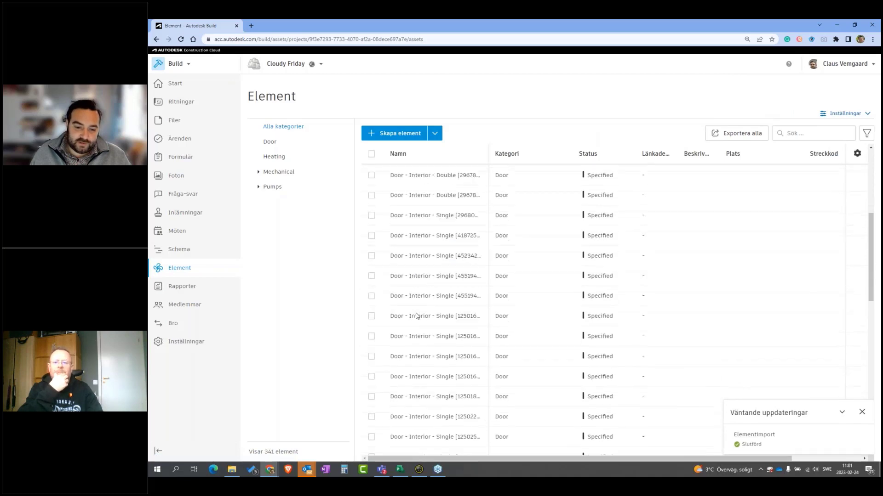
scroll(416, 316, "up", 3)
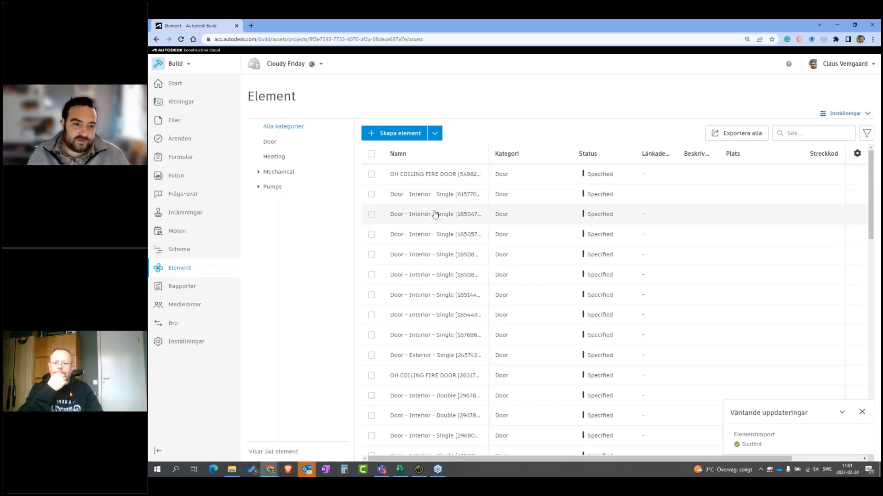
Step: In the element settings, create a custom field named Littera of type Text, choosing to create another field
left_click(845, 113)
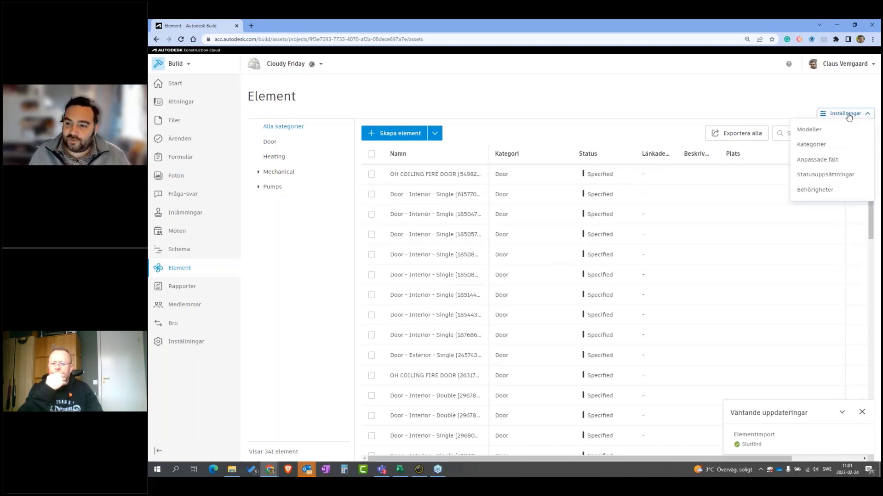
left_click(833, 161)
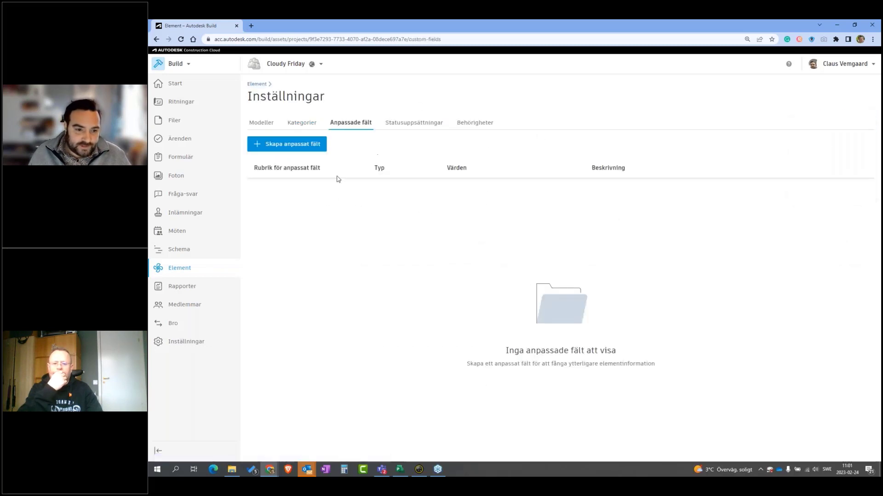
left_click(285, 145)
left_click(472, 212)
type("Littera")
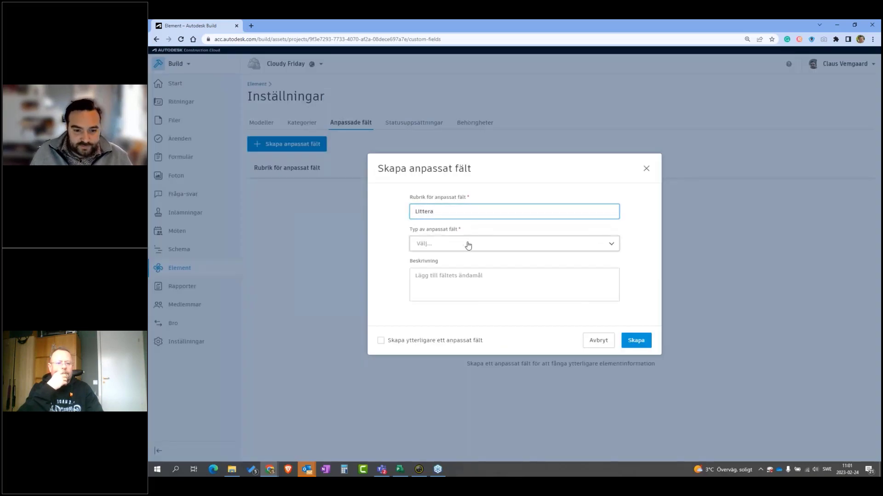
left_click(467, 244)
left_click(458, 260)
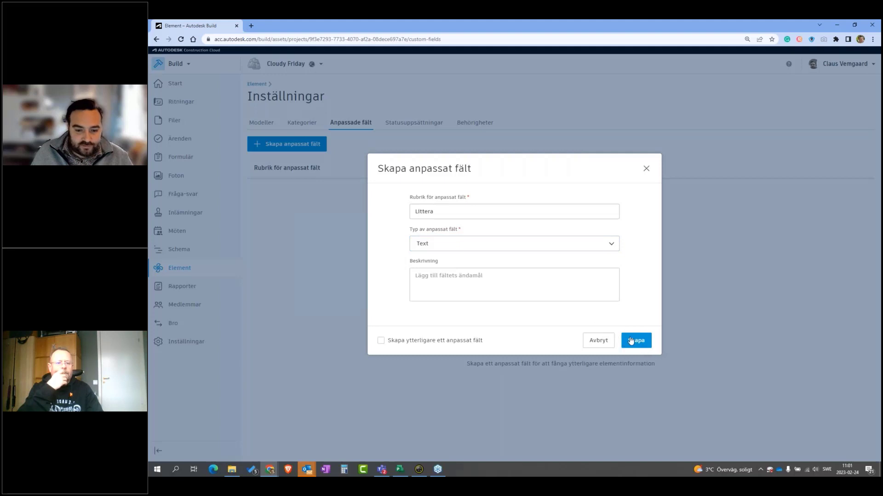
left_click(436, 340)
left_click(636, 341)
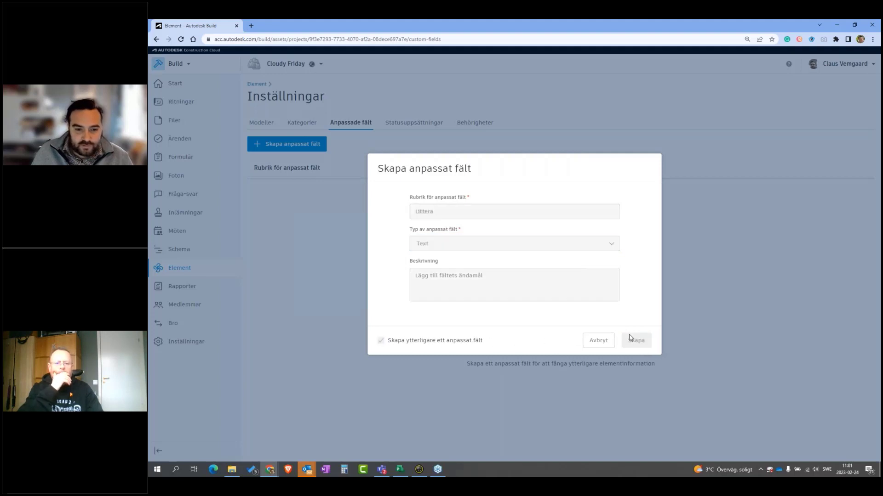
Step: Enter a Text custom field named Material and restore the deleted field of that name
left_click(444, 212)
type("Ma")
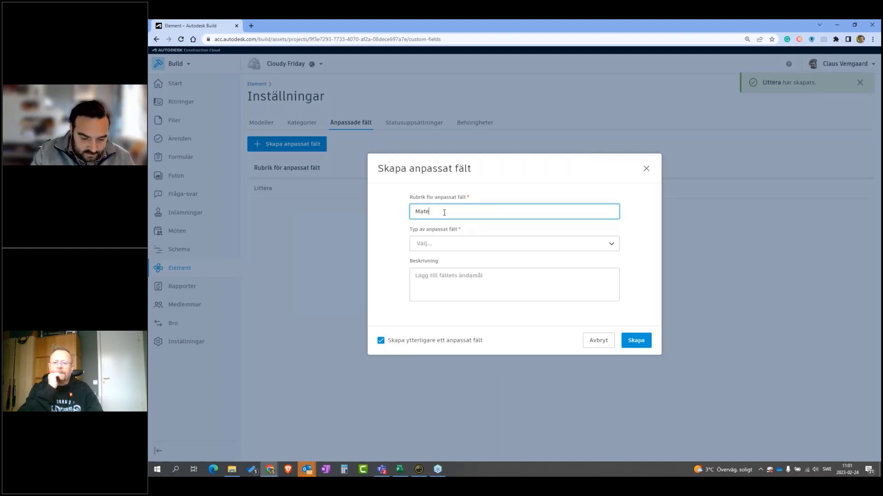
left_click(445, 244)
left_click(456, 263)
left_click(633, 341)
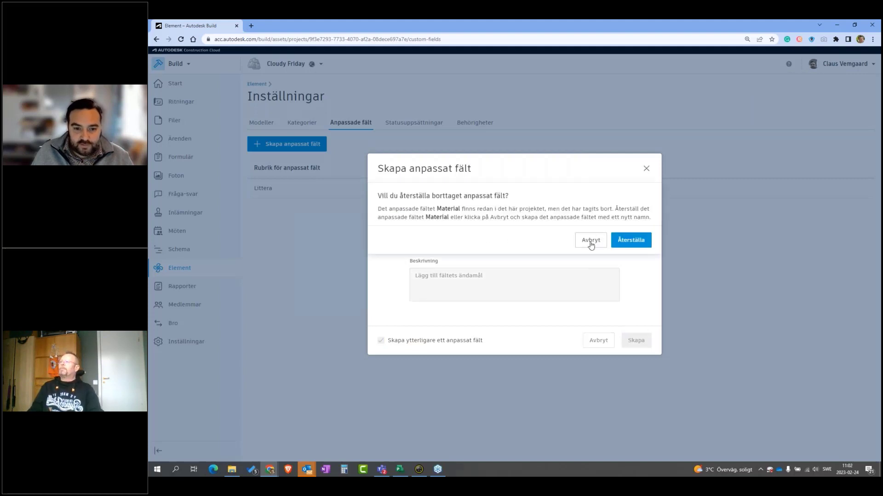
left_click(592, 241)
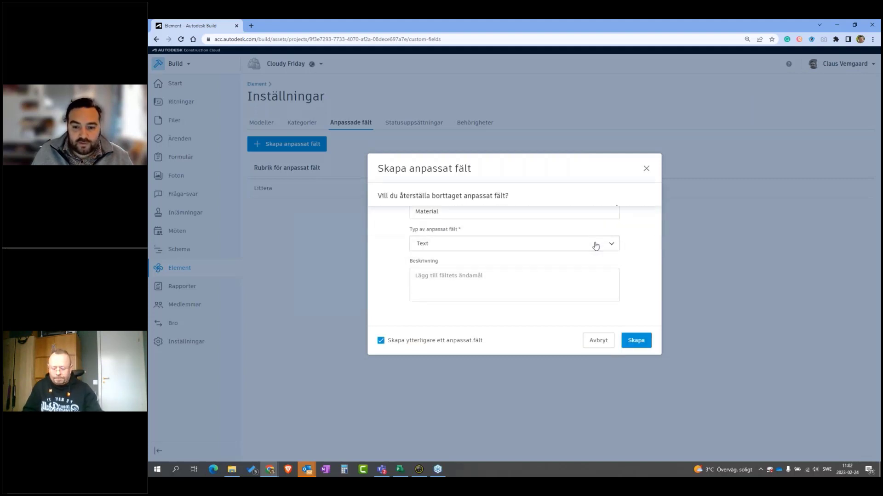
left_click(637, 341)
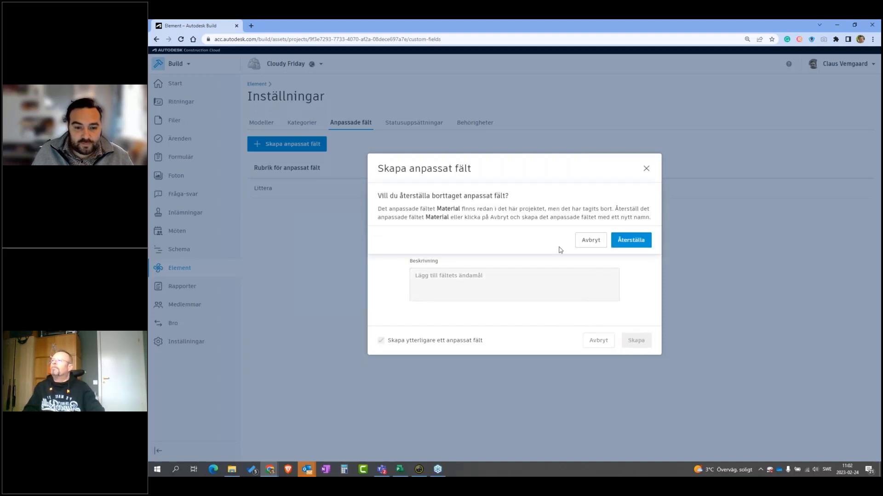
left_click(627, 241)
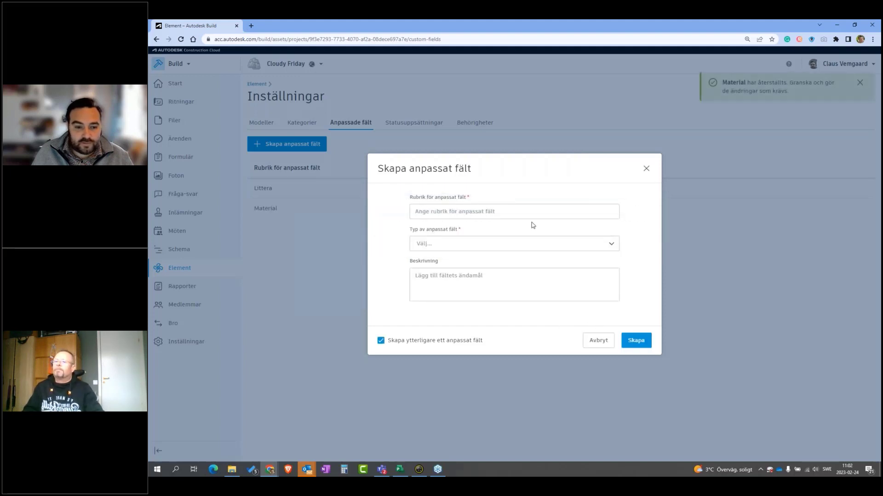
Step: Enter a Text custom field named Brandklass, restore the deleted field of that name, and finish creating custom fields
left_click(457, 212)
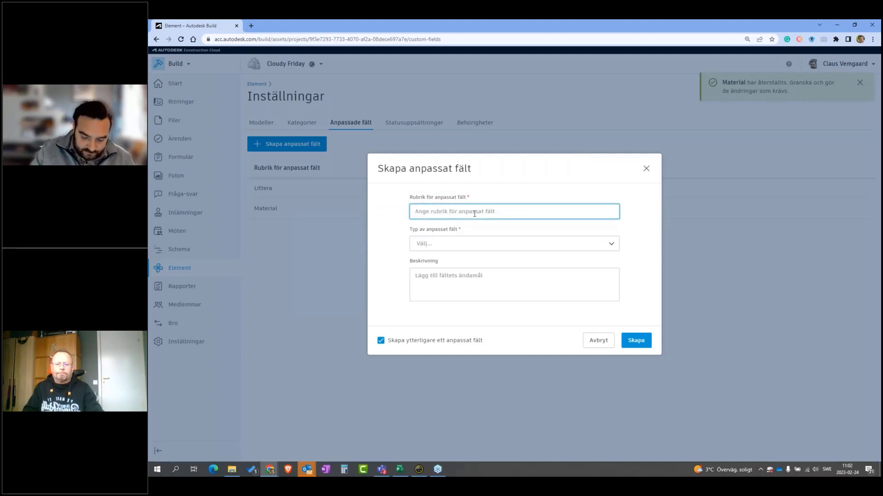
type("Brandklass")
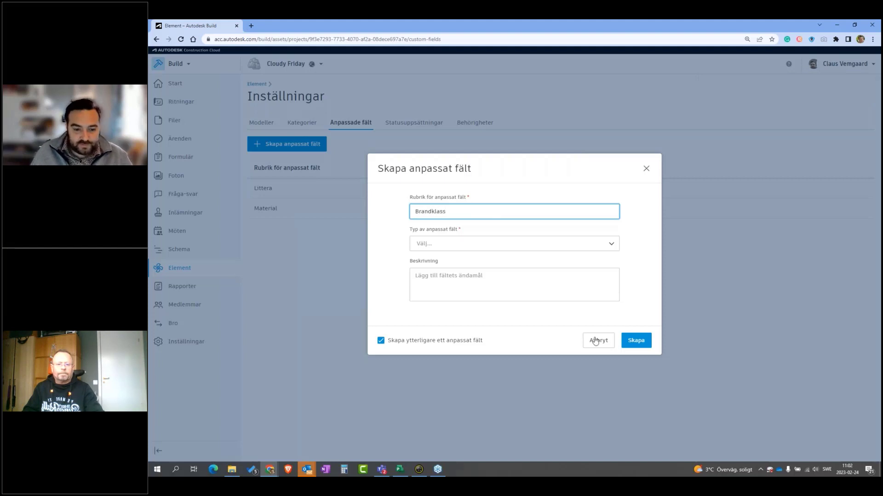
left_click(634, 340)
left_click(488, 243)
left_click(455, 259)
left_click(638, 341)
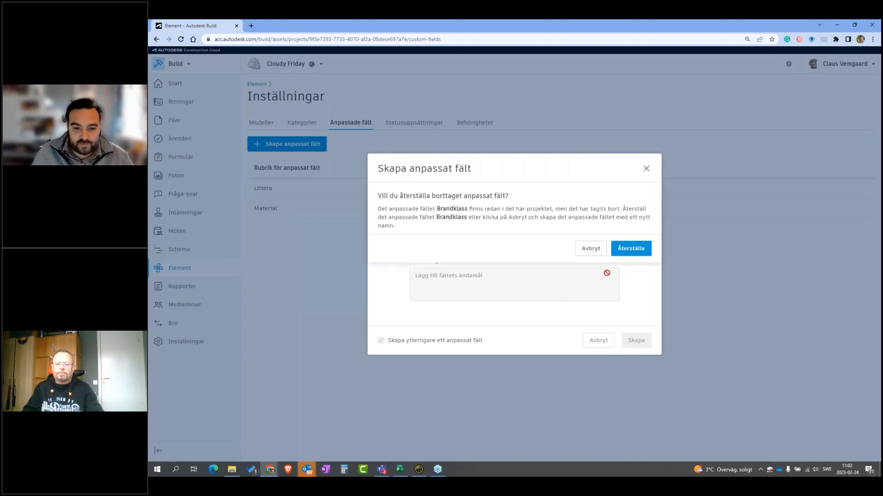
left_click(630, 251)
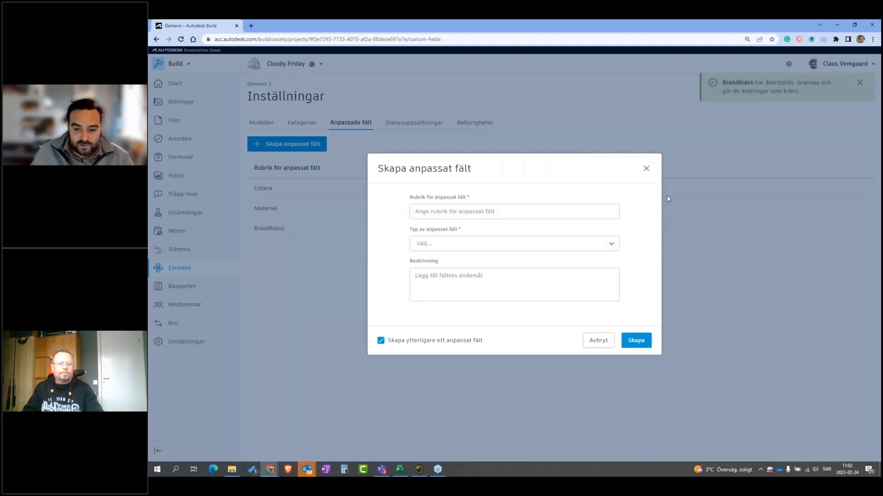
left_click(645, 168)
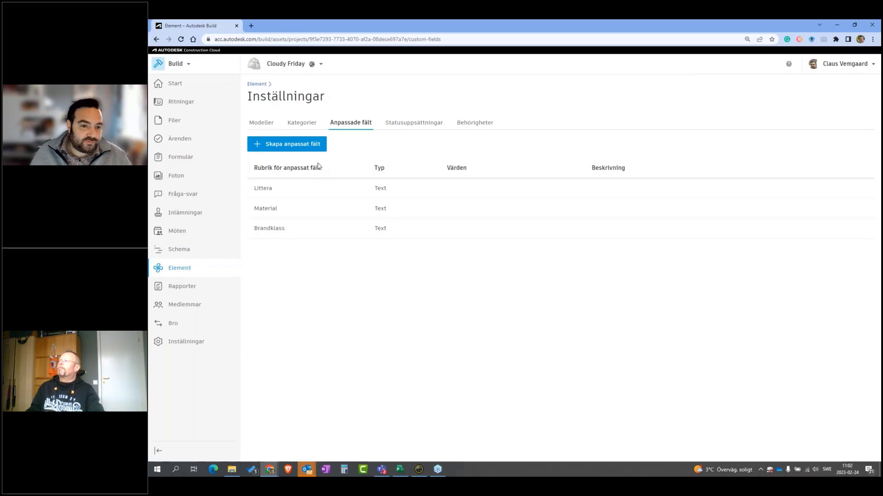
left_click(261, 123)
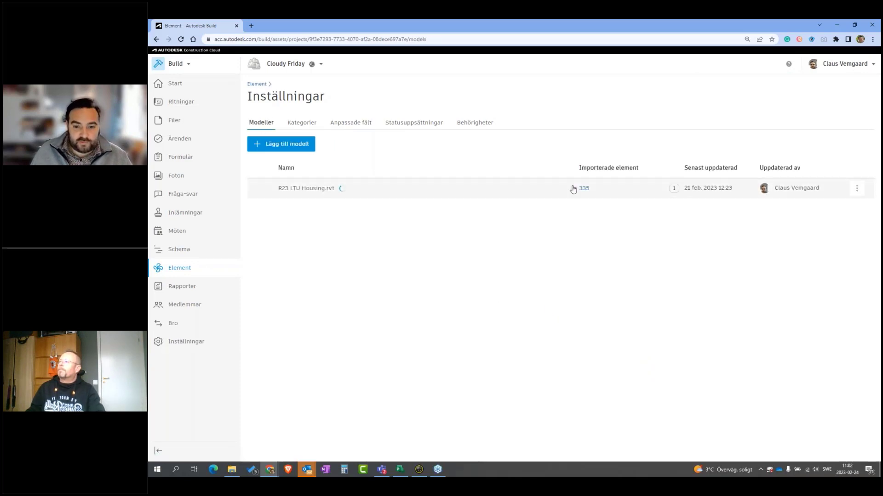
left_click(856, 189)
left_click(520, 191)
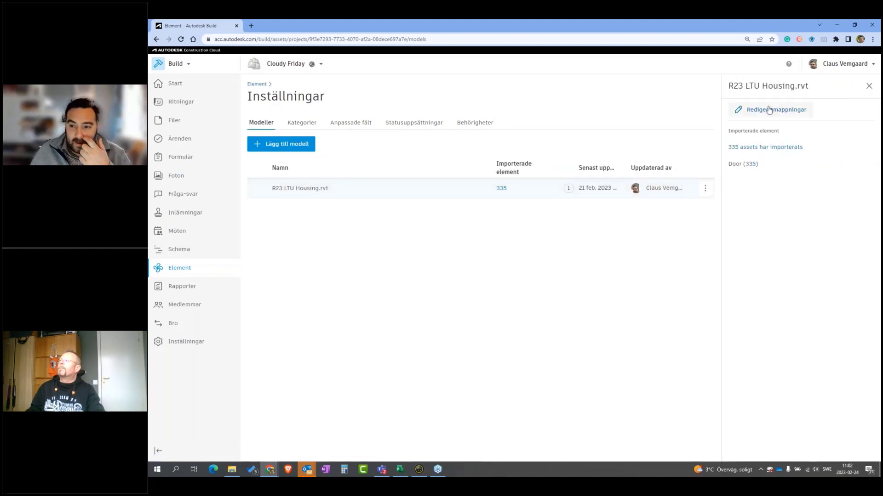
left_click(773, 111)
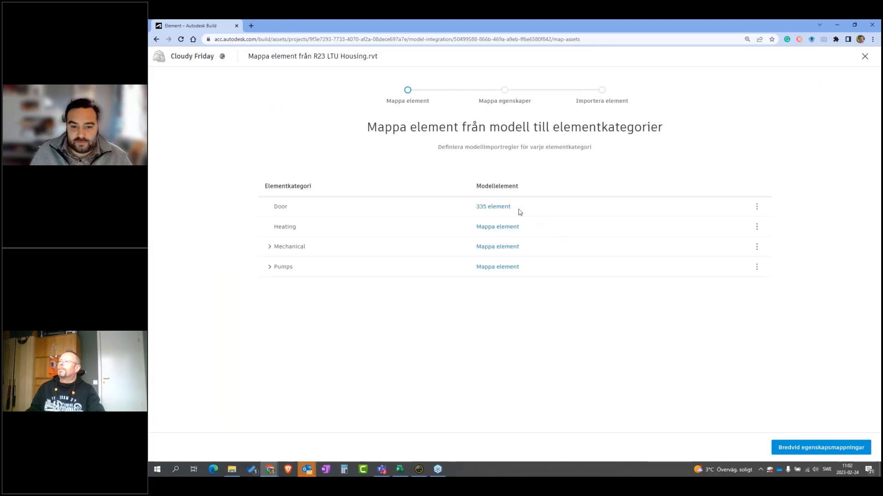
left_click(807, 449)
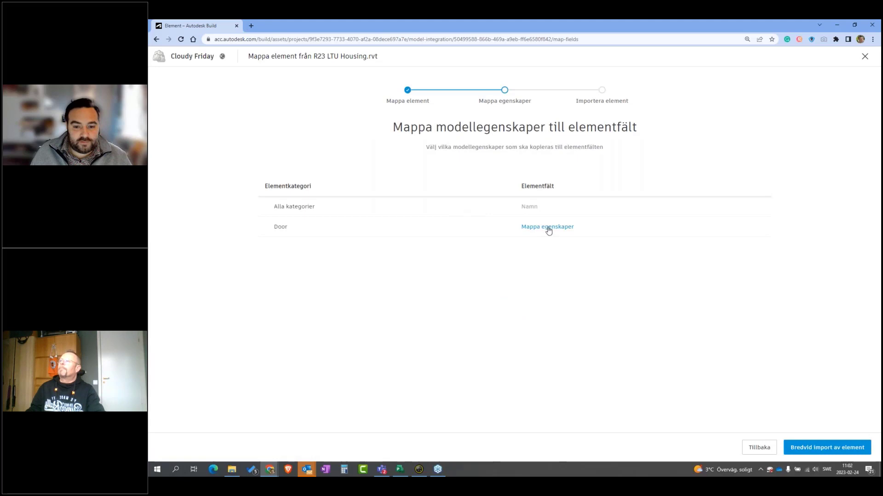
left_click(548, 227)
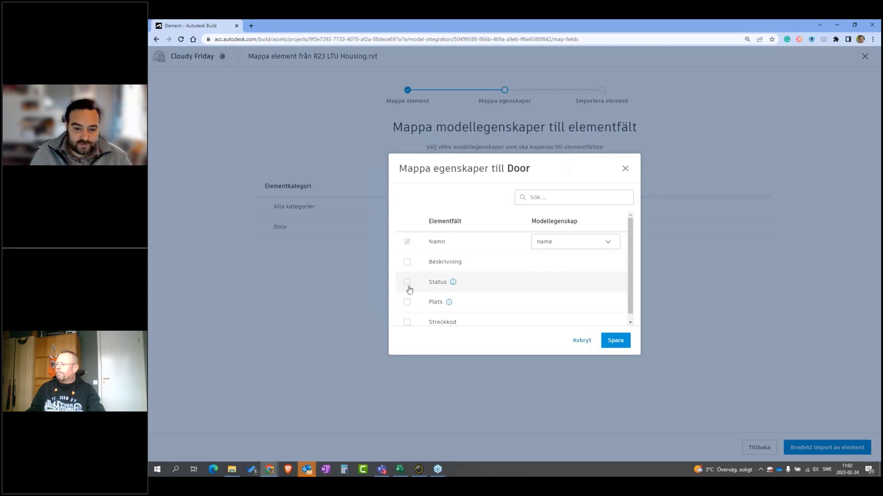
left_click(580, 342)
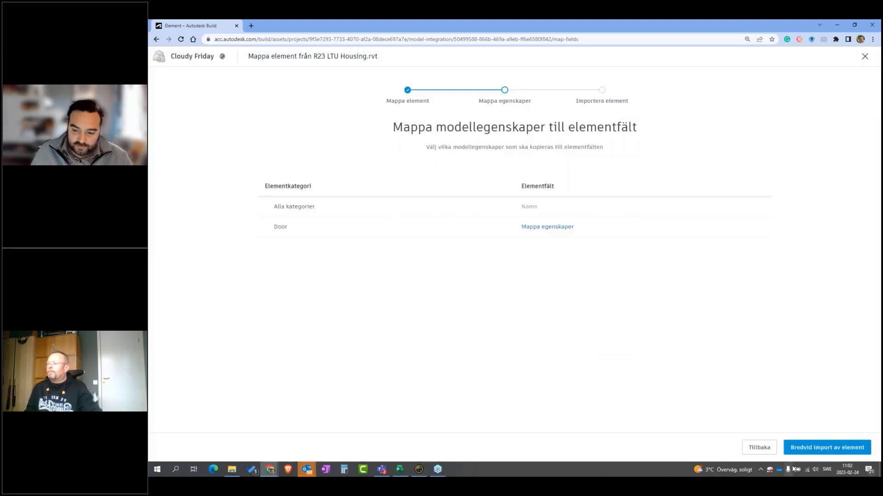
left_click(759, 447)
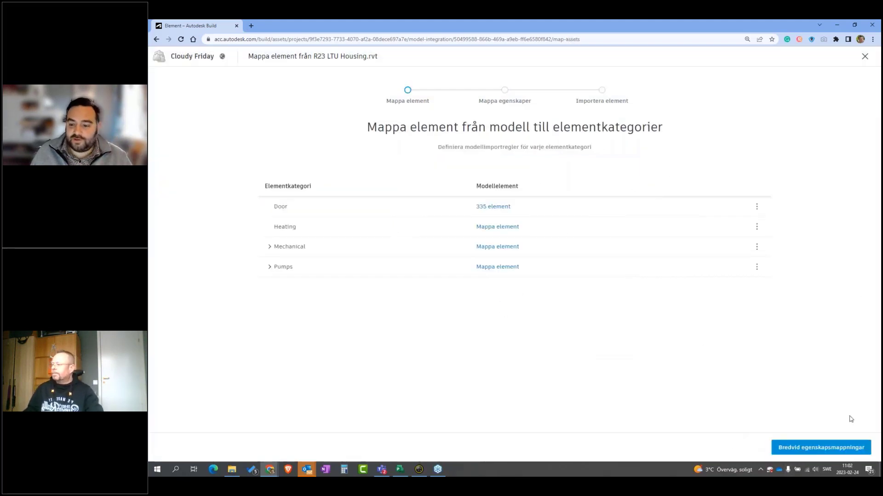
left_click(865, 56)
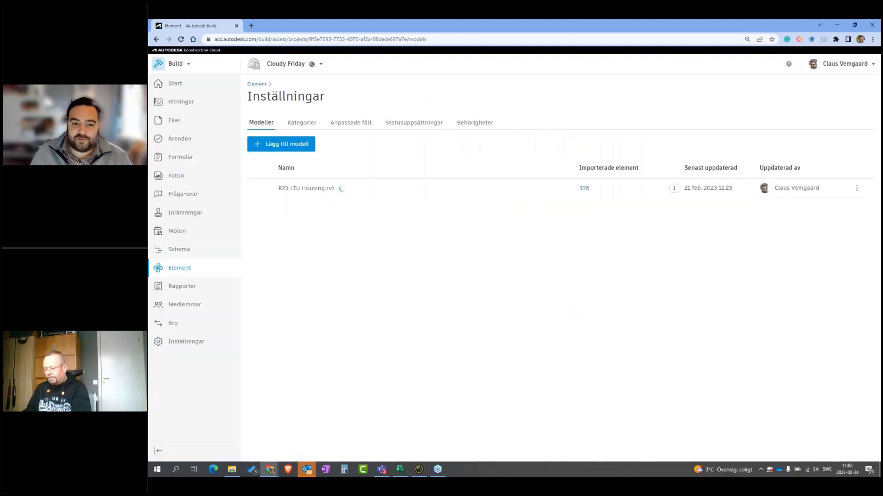
Step: Add the custom fields Material, Brandklass and Littera to the Door element category
left_click(299, 124)
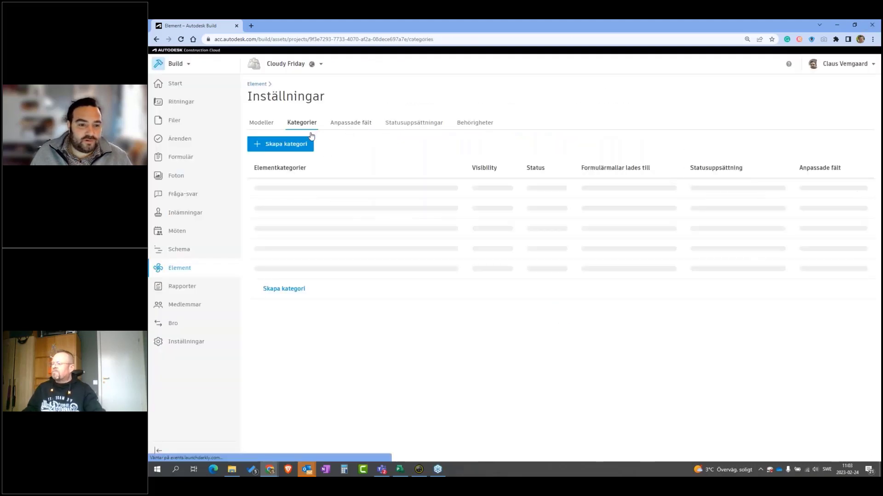
left_click(359, 122)
left_click(302, 123)
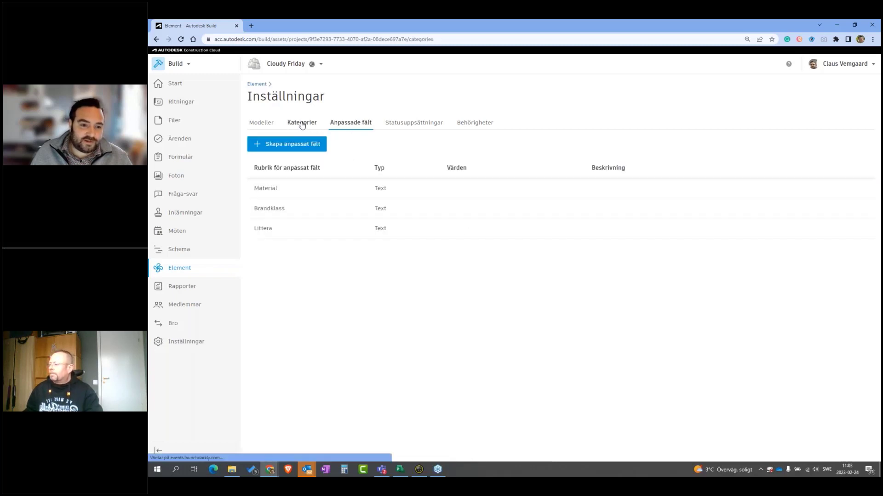
left_click(350, 211)
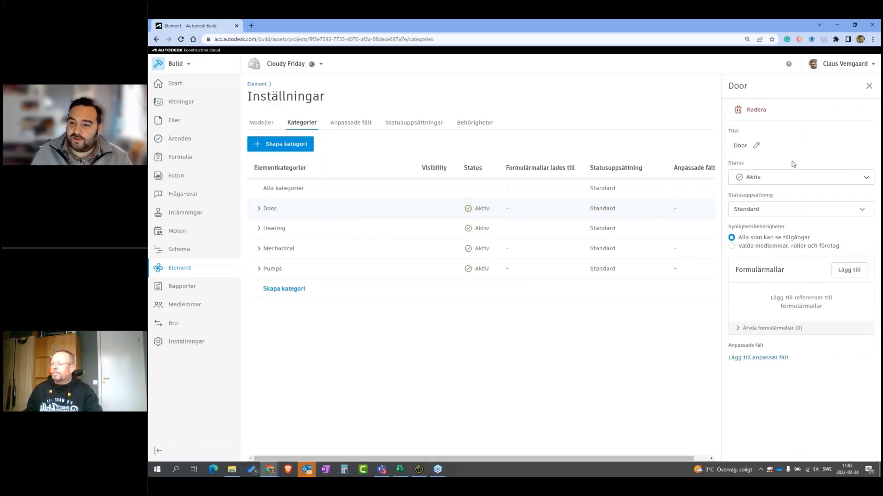
left_click(776, 358)
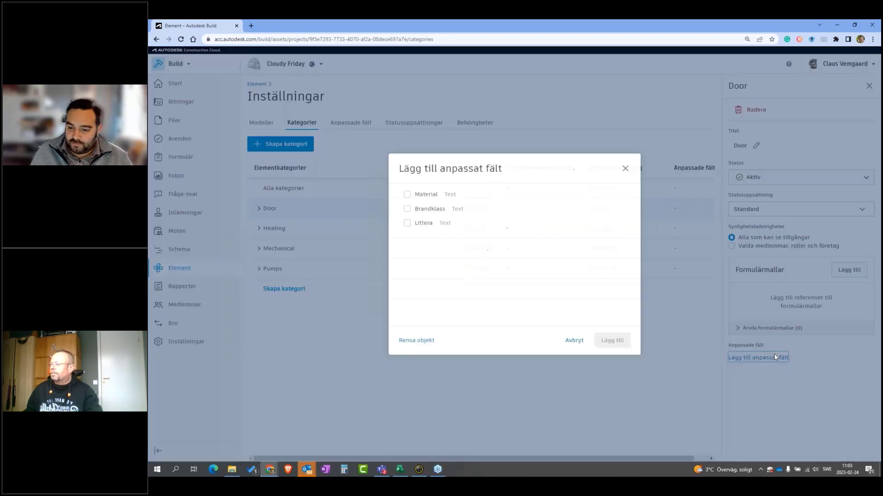
left_click(407, 196)
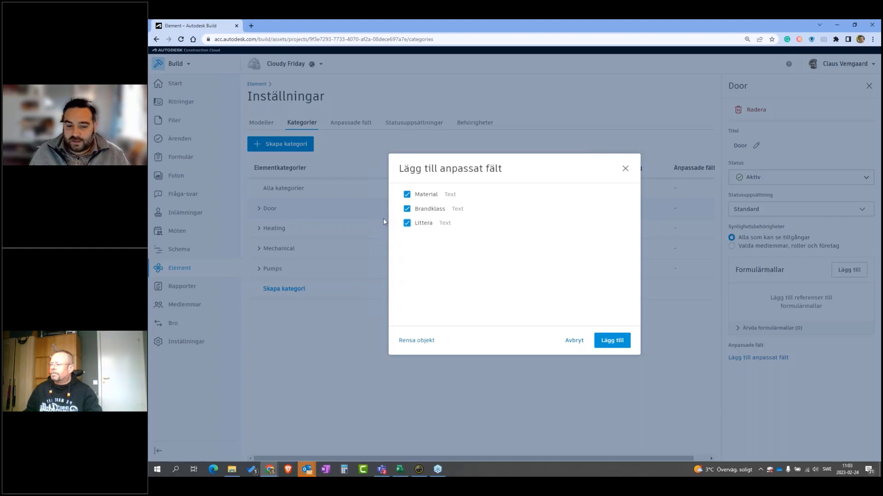
left_click(616, 341)
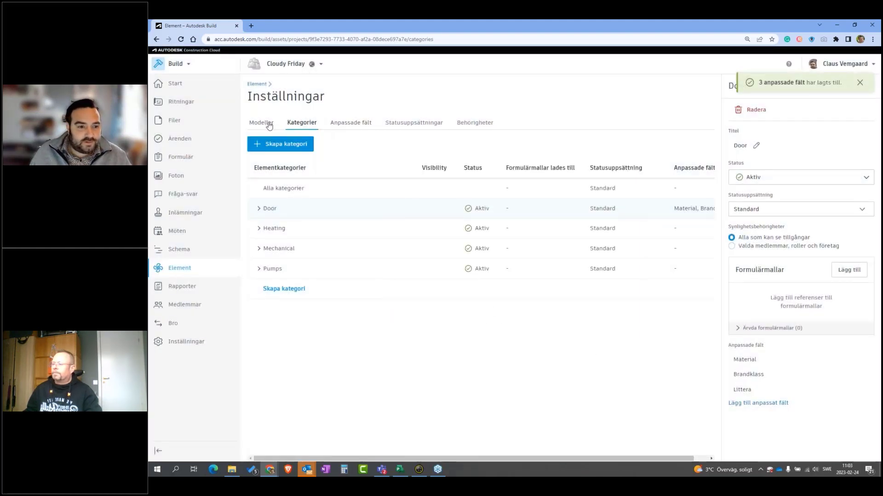
left_click(859, 83)
left_click(867, 86)
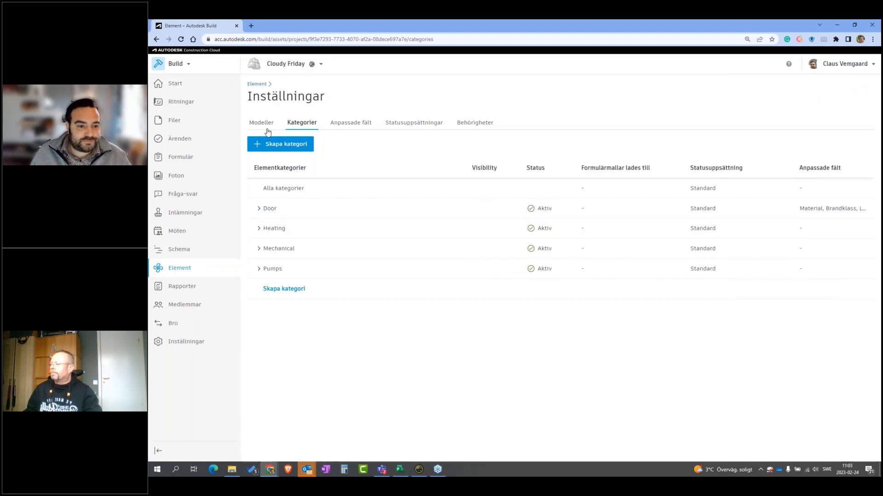
Step: Edit the mappings of the R23 LTU Housing.rvt model, proceeding to the property mapping for the Door category
left_click(184, 275)
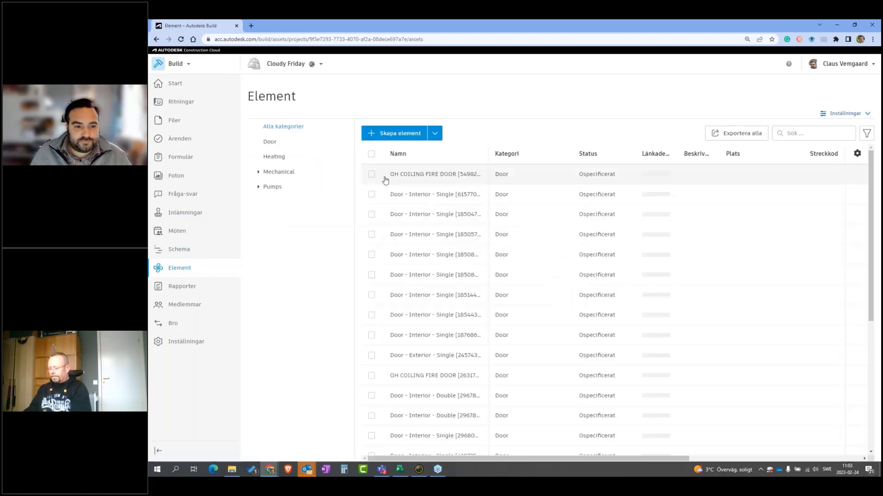
left_click(839, 114)
left_click(823, 127)
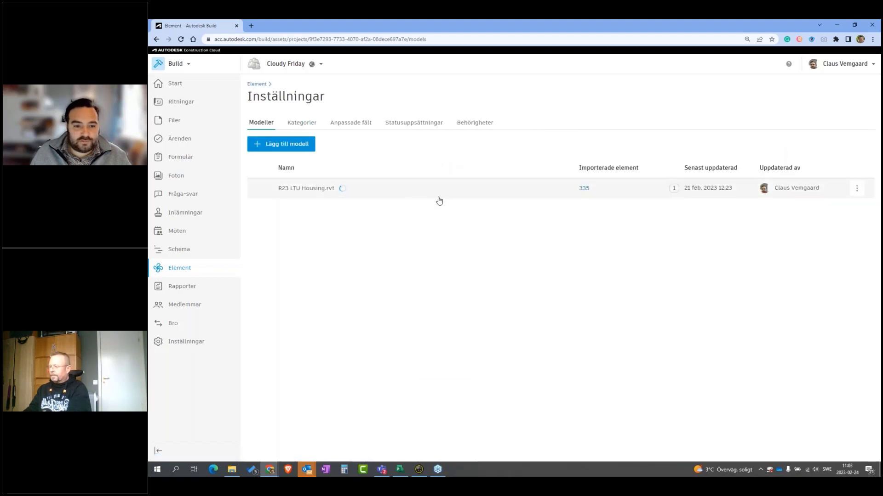
left_click(458, 190)
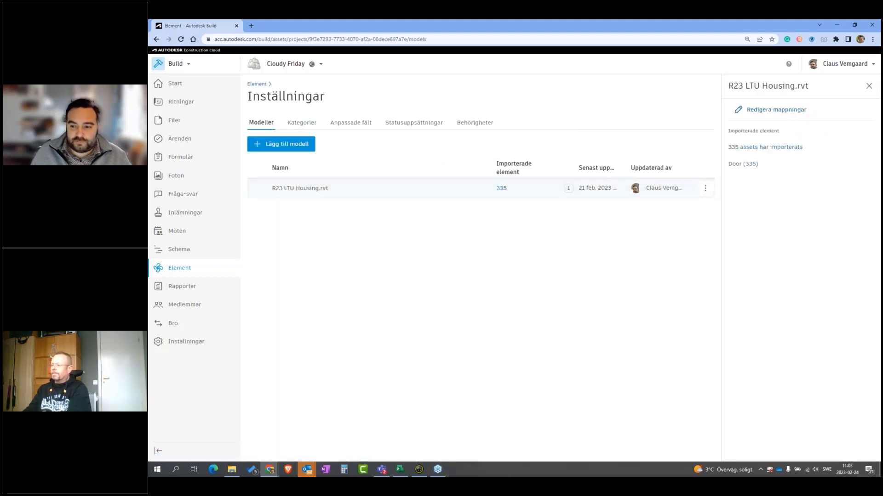
left_click(778, 115)
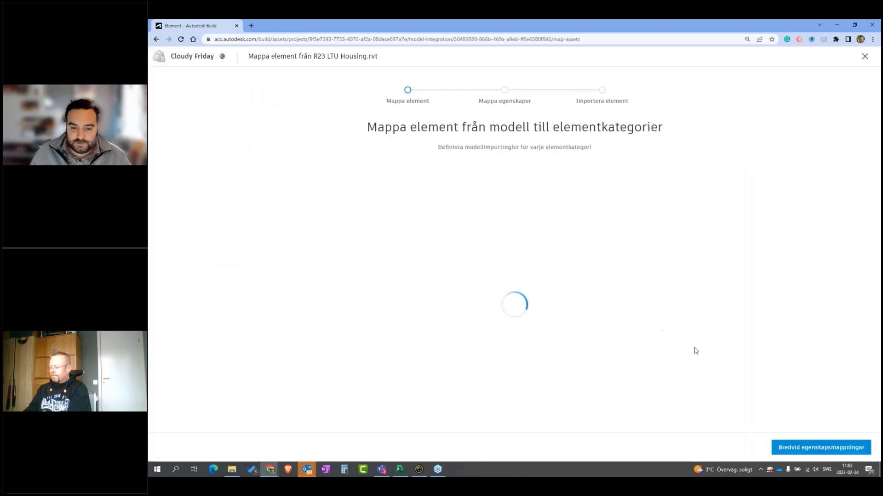
left_click(819, 450)
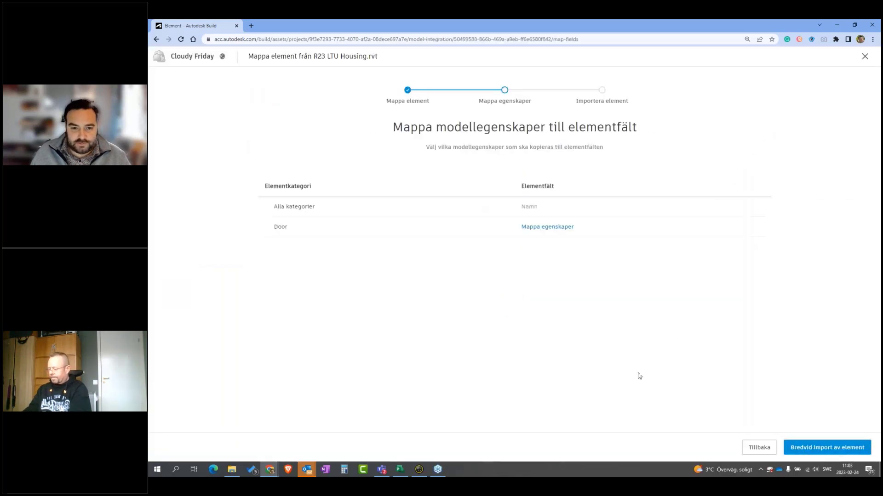
left_click(554, 228)
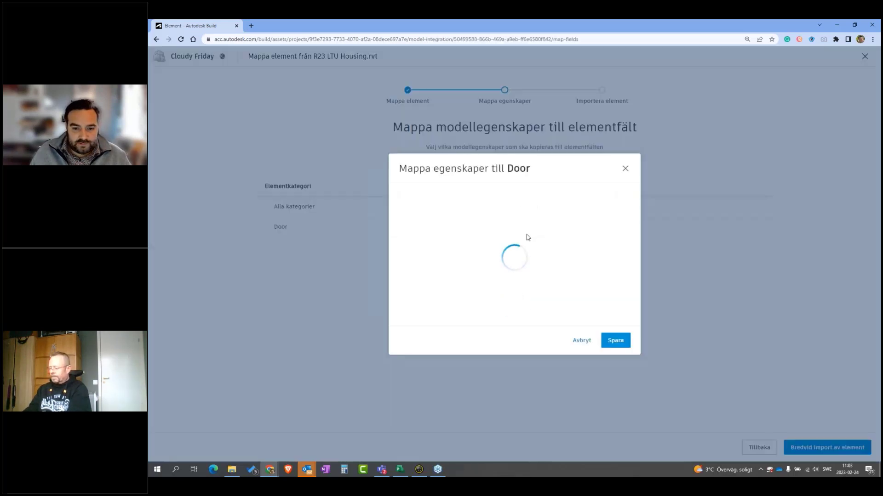
Step: Map the Door category's Material field to the PANEL MATERIAL model property
scroll(460, 272, "down", 2)
scroll(424, 282, "up", 2)
scroll(421, 271, "down", 2)
scroll(421, 271, "up", 2)
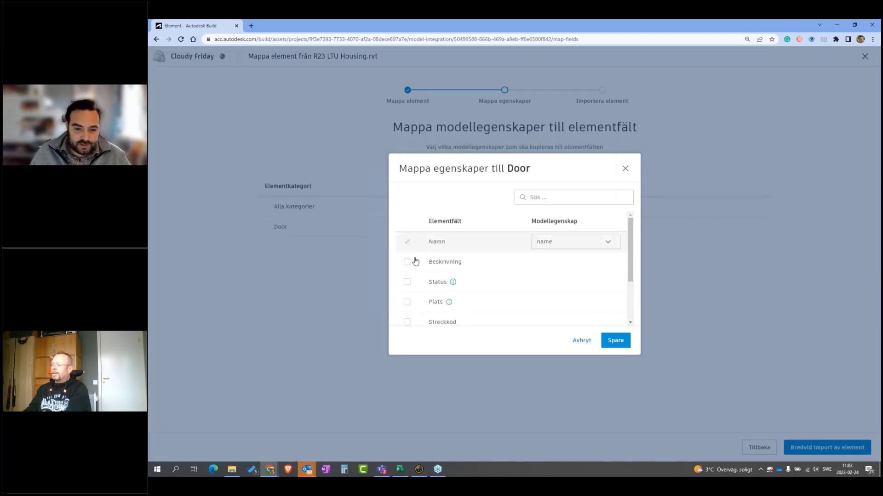
scroll(443, 280, "down", 1)
scroll(432, 280, "up", 1)
scroll(420, 279, "down", 2)
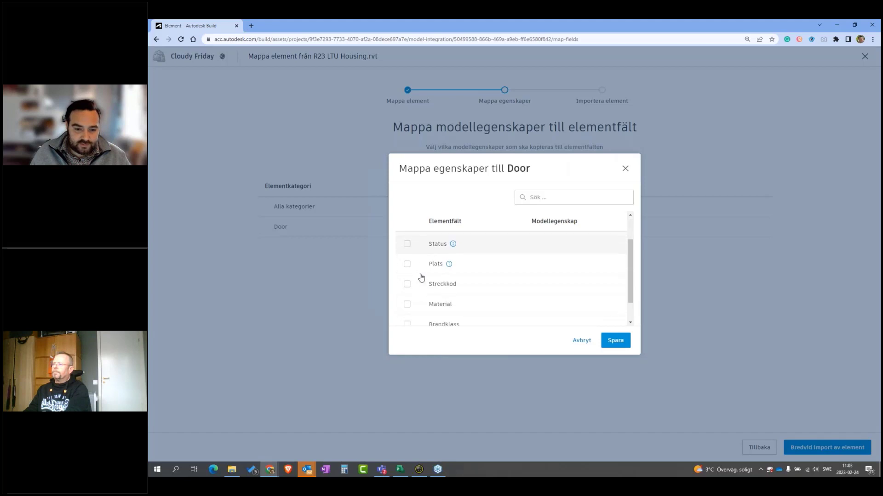
left_click(408, 305)
left_click(564, 199)
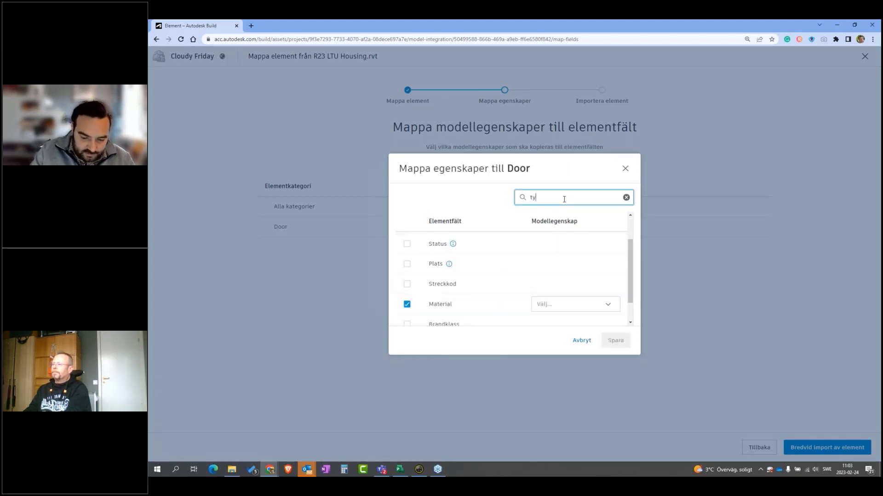
left_click(627, 197)
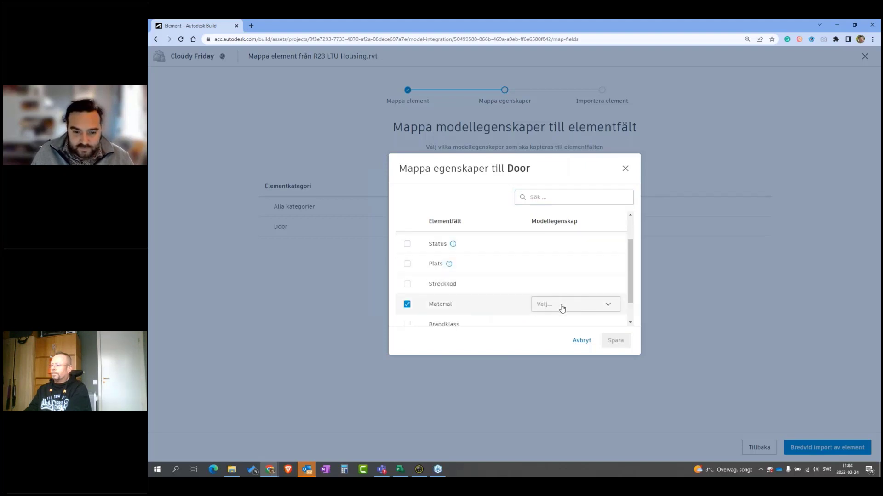
left_click(562, 308)
type("type")
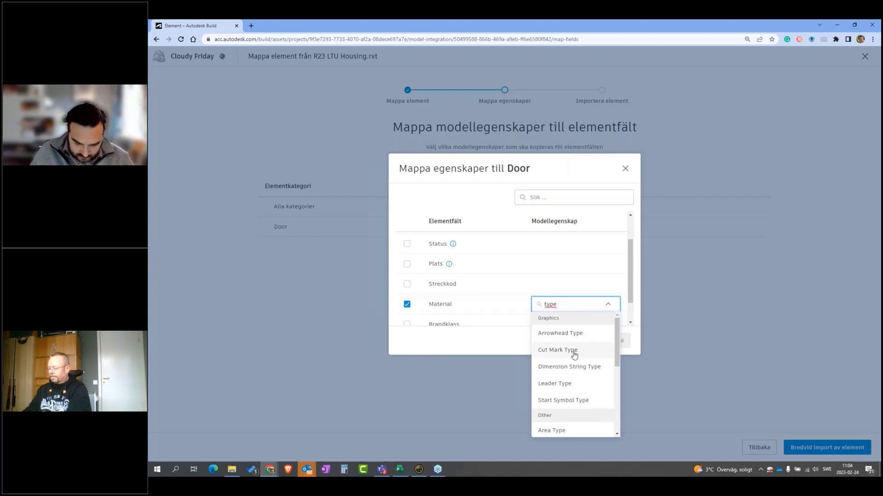
key("BackSpace")
key("BackSpace")
key("BackSpace")
key("BackSpace")
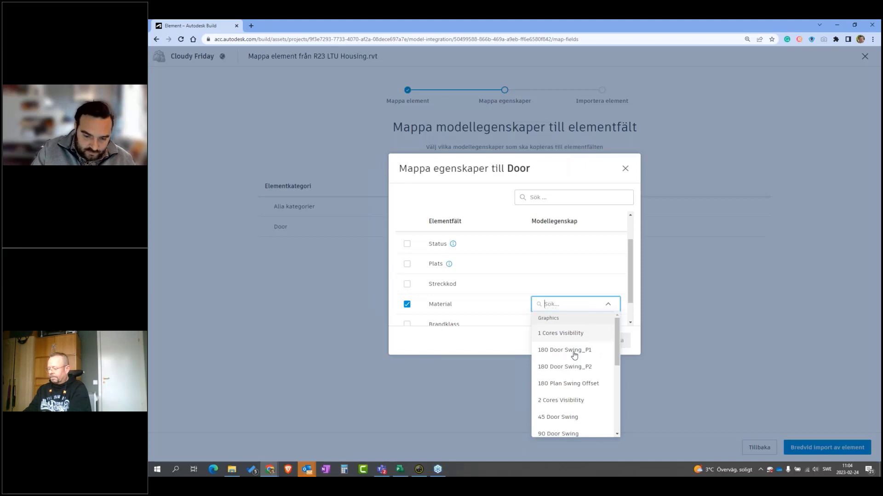
type("panel m")
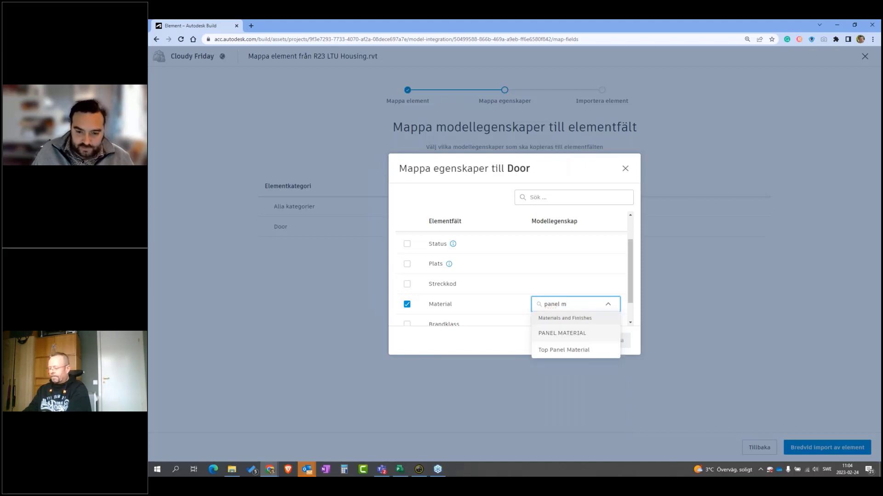
left_click(572, 334)
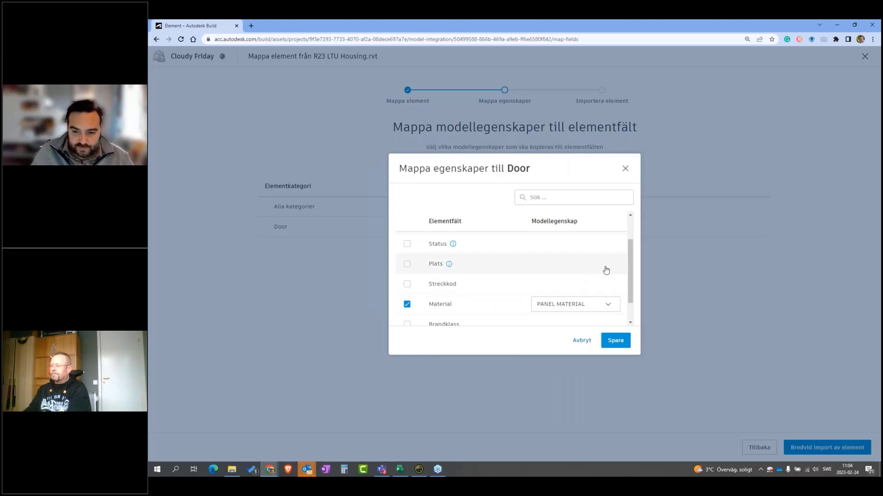
Step: Map the Brandklass field to the Fire Rating model property under Identity Data
scroll(473, 295, "down", 1)
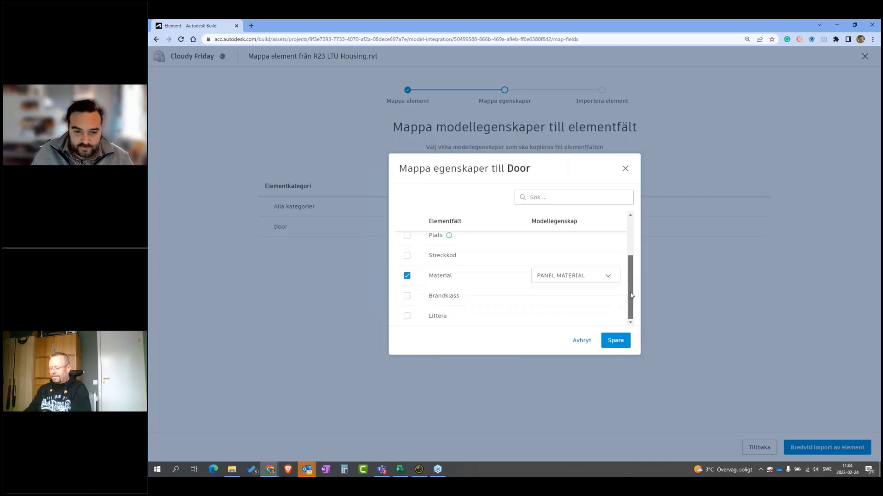
left_click(406, 298)
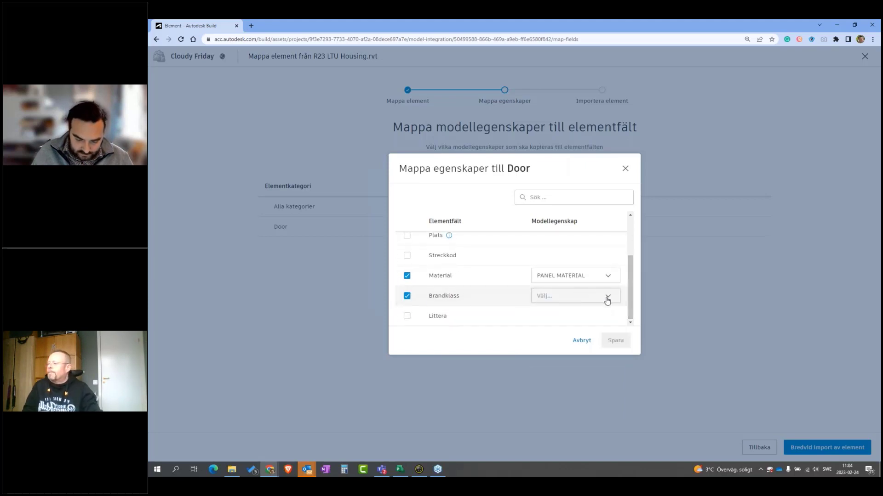
left_click(583, 296)
type("fire")
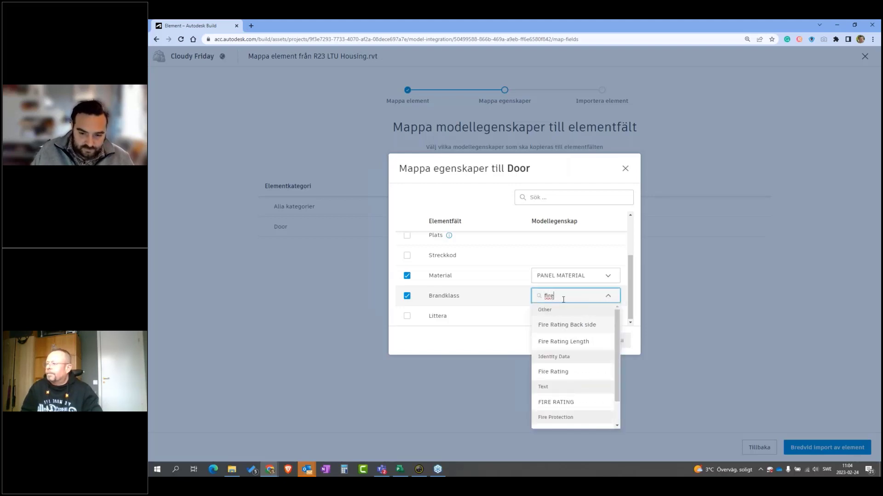
left_click(555, 372)
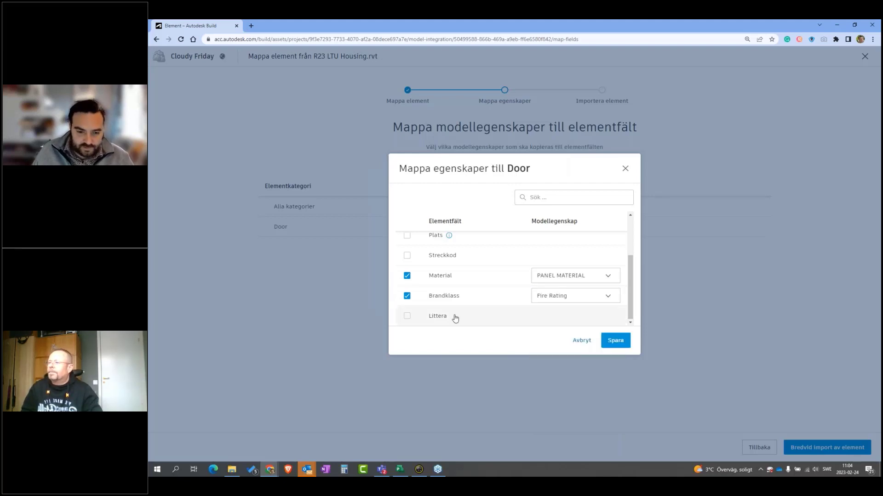
Step: Map the Littera field to the Mark model property under Identity Data
left_click(406, 317)
left_click(574, 316)
type("mark")
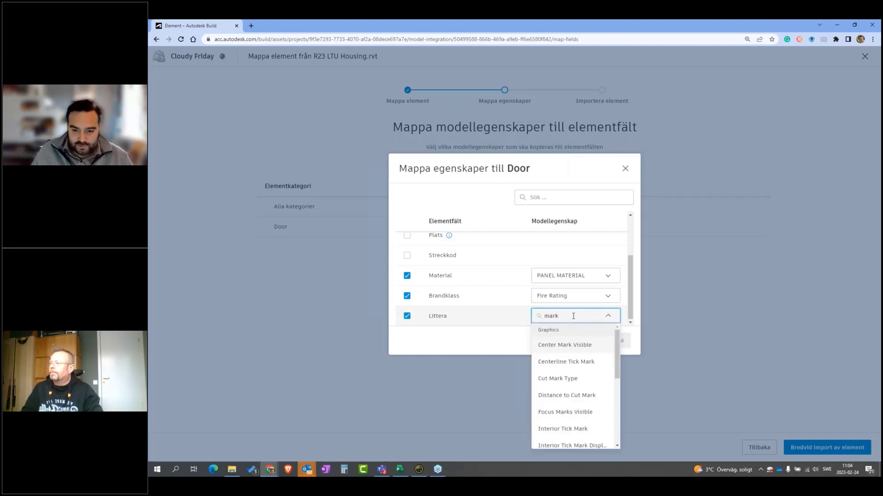
scroll(578, 365, "down", 5)
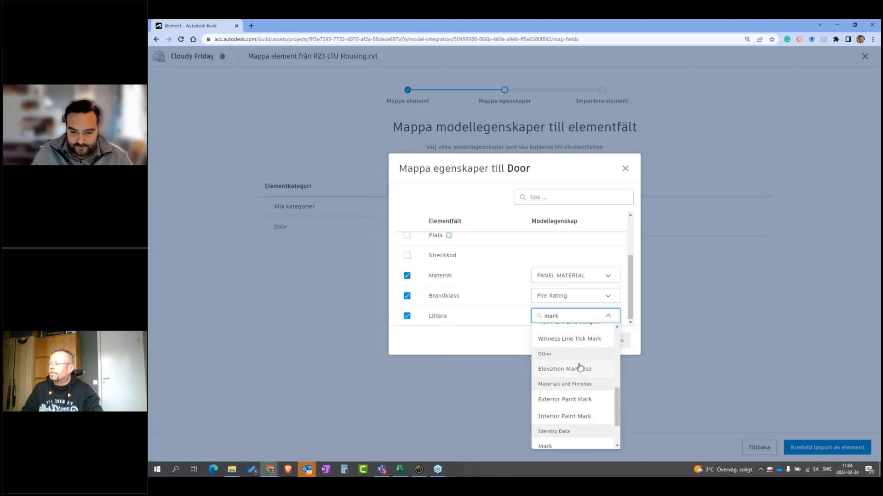
scroll(579, 382, "down", 1)
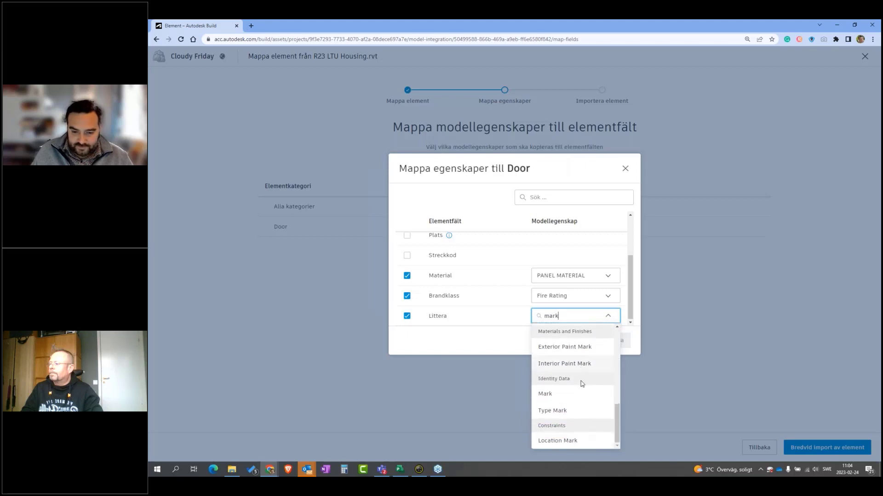
left_click(557, 395)
Step: Save the Door property mappings and import the model's elements with them
left_click(616, 340)
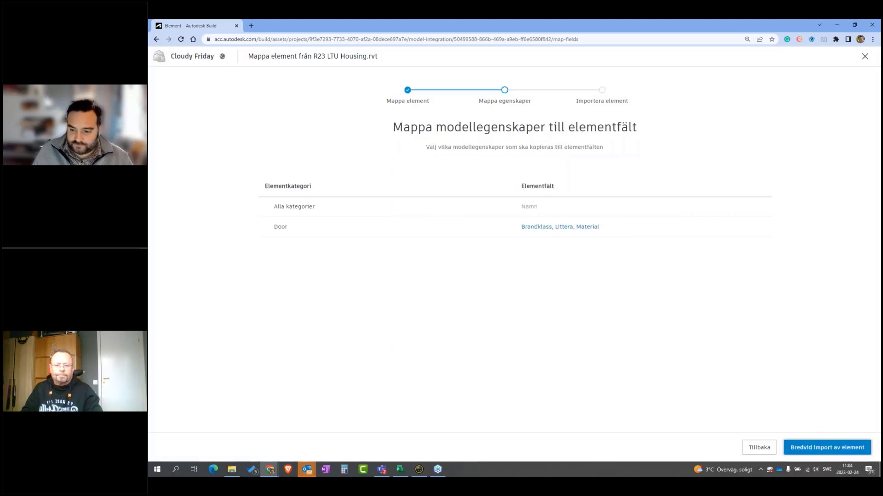
left_click(809, 442)
left_click(844, 442)
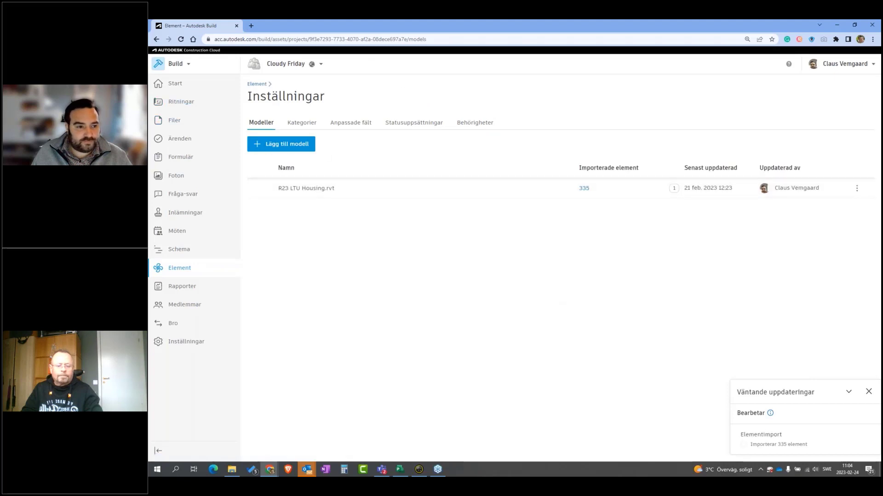
Step: Review the Material, Brandklass and Littera values in the element list, also inspecting one Door - Interior - Single element's details
left_click(259, 84)
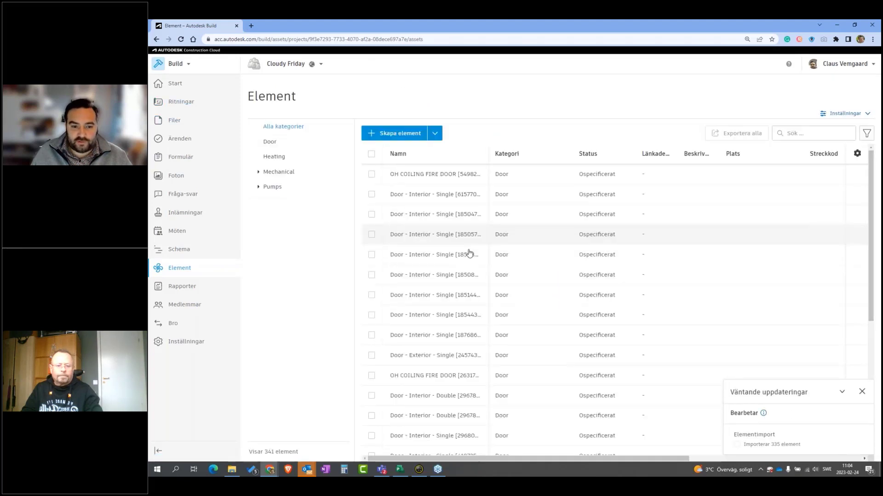
scroll(508, 297, "down", 2)
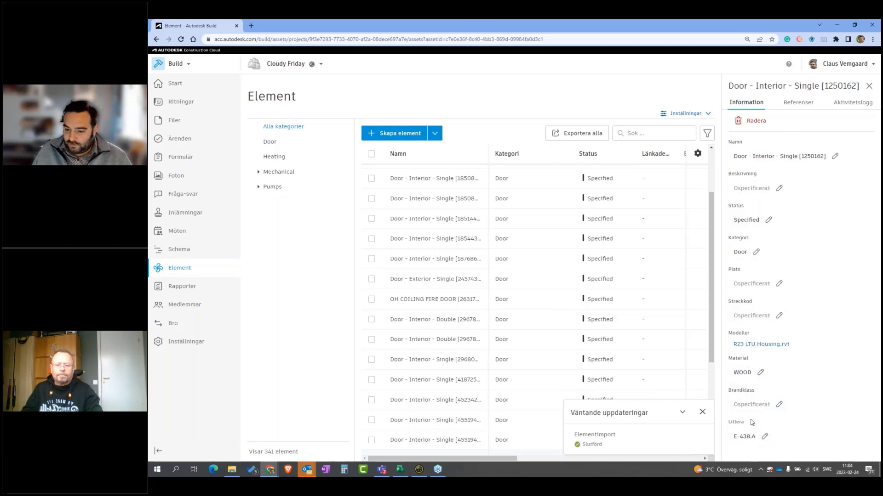
left_click(868, 86)
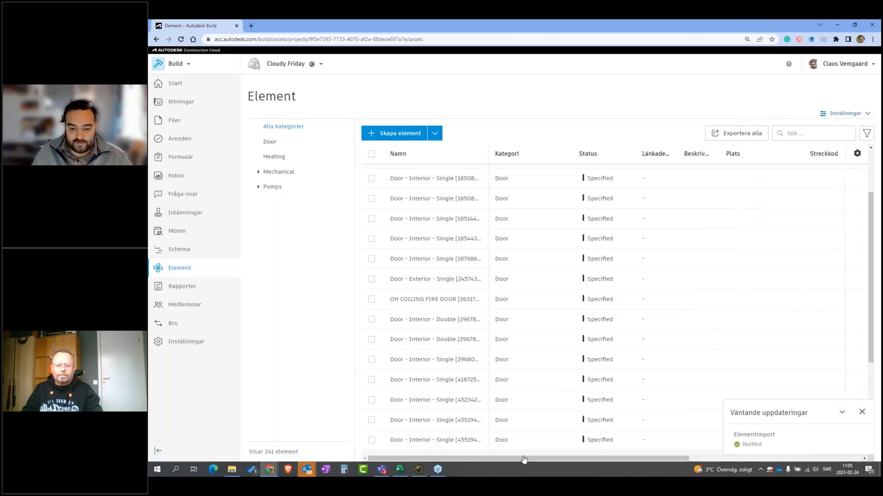
left_click_drag(524, 458, 696, 459)
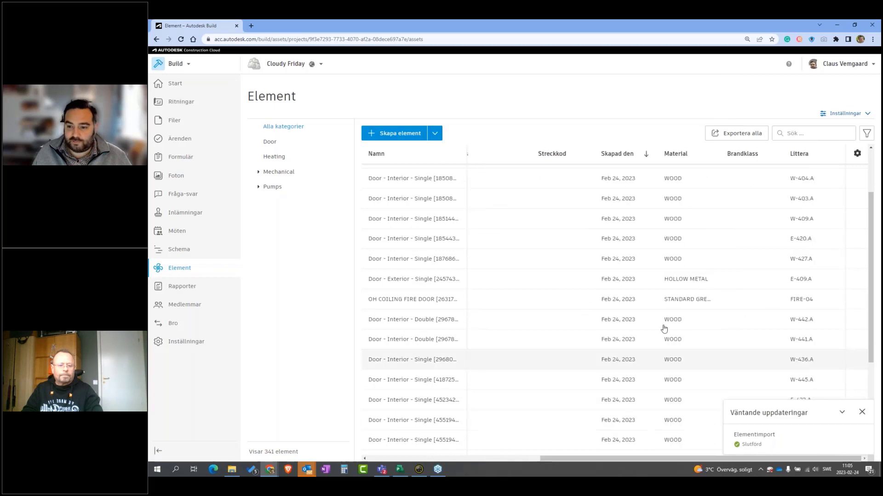
scroll(697, 193, "down", 3)
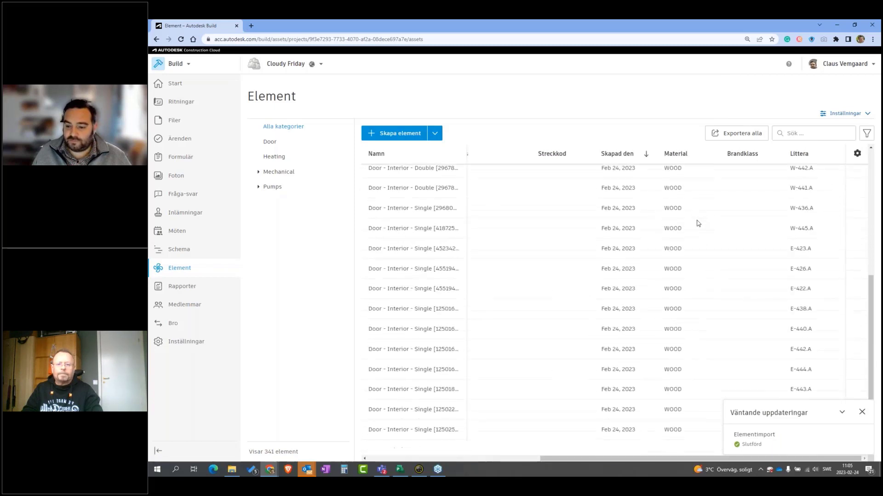
Step: Look through the imported doors' Material and Littera values across the full element list, dismissing the import notification
scroll(703, 246, "up", 5)
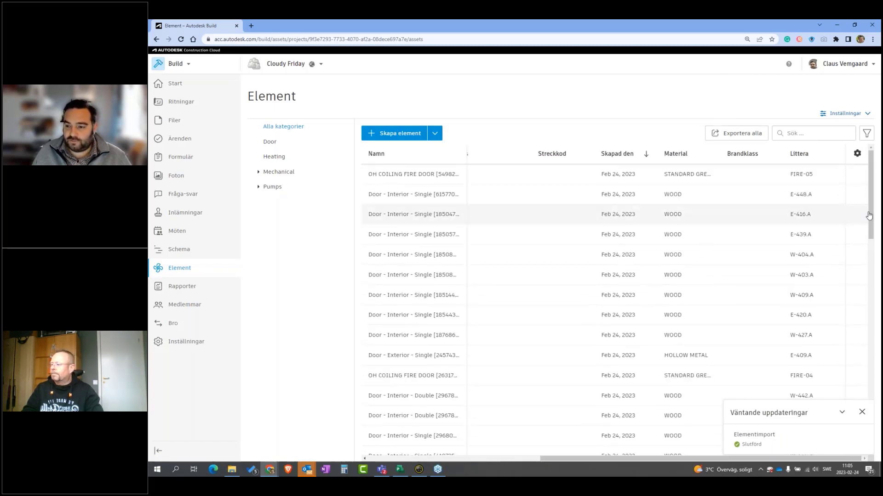
scroll(869, 215, "down", 6)
left_click(862, 412)
left_click_drag(874, 287, 870, 433)
scroll(707, 337, "down", 5)
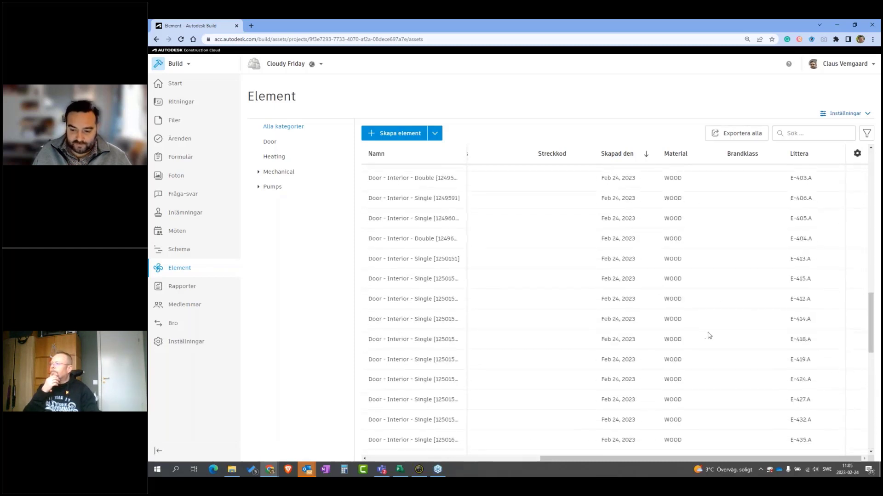
scroll(710, 336, "down", 1)
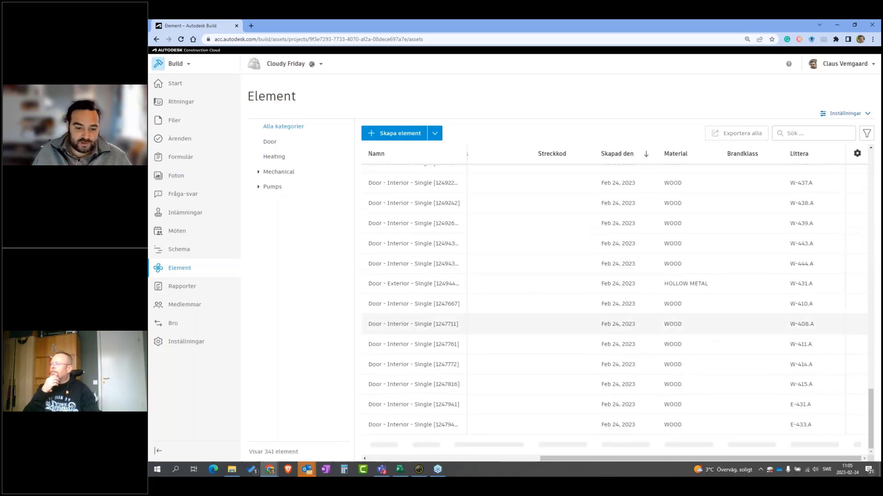
scroll(709, 336, "down", 5)
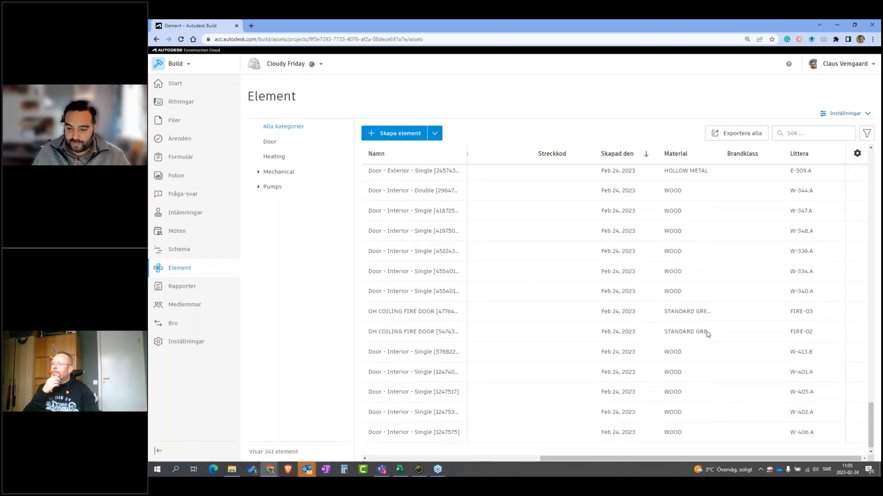
scroll(708, 334, "down", 1)
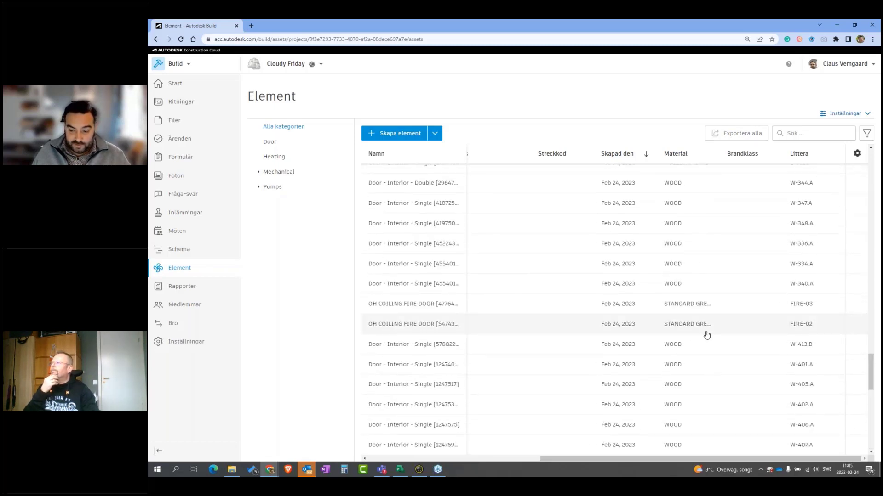
scroll(706, 335, "down", 5)
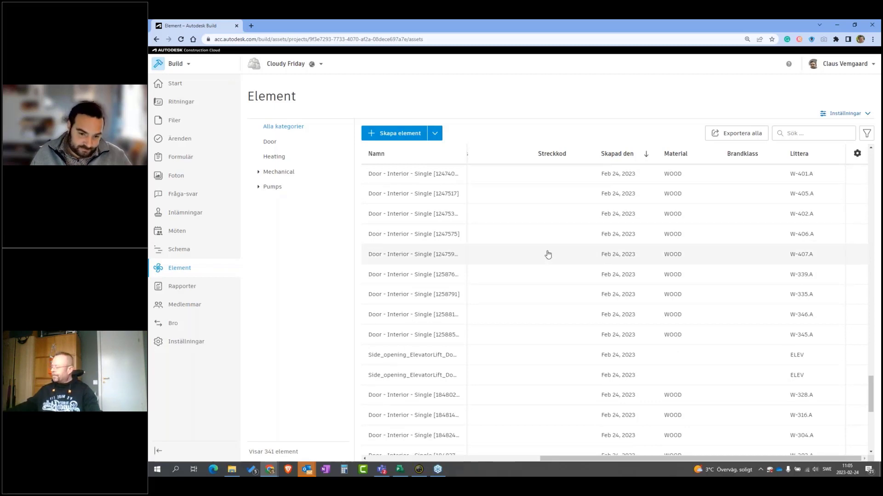
Step: Open the Door - Interior - Single [1247575] element and view it in its linked model R23 LTU Housing.rvt
left_click(401, 235)
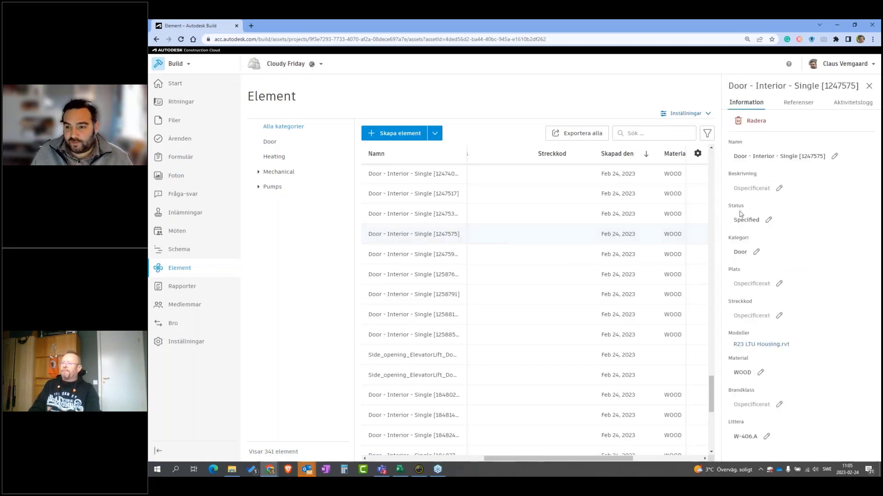
left_click(754, 345)
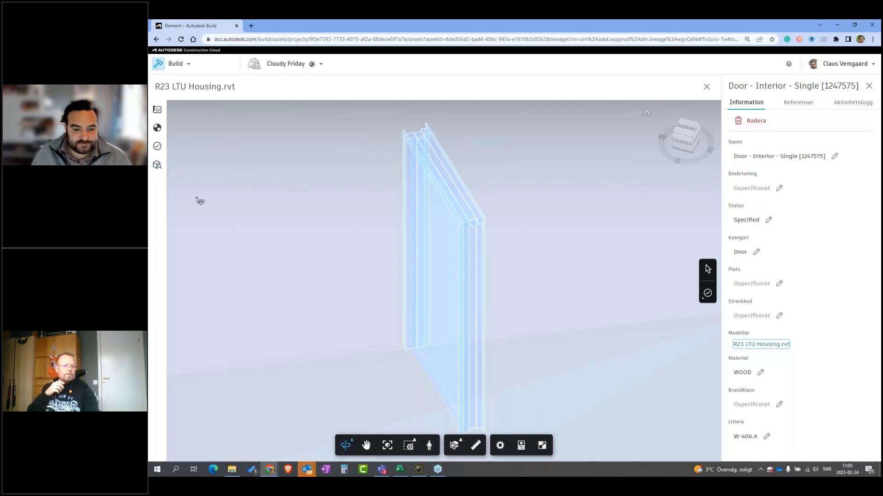
scroll(298, 230, "down", 3)
mouse_move(305, 242)
left_mouse_down()
mouse_move(315, 258)
mouse_move(347, 250)
mouse_move(328, 260)
mouse_move(349, 233)
mouse_move(335, 227)
mouse_move(312, 238)
left_mouse_up()
Step: Isolate one interior single door from the Doors category in the model browser and inspect its place in the building
left_click(156, 165)
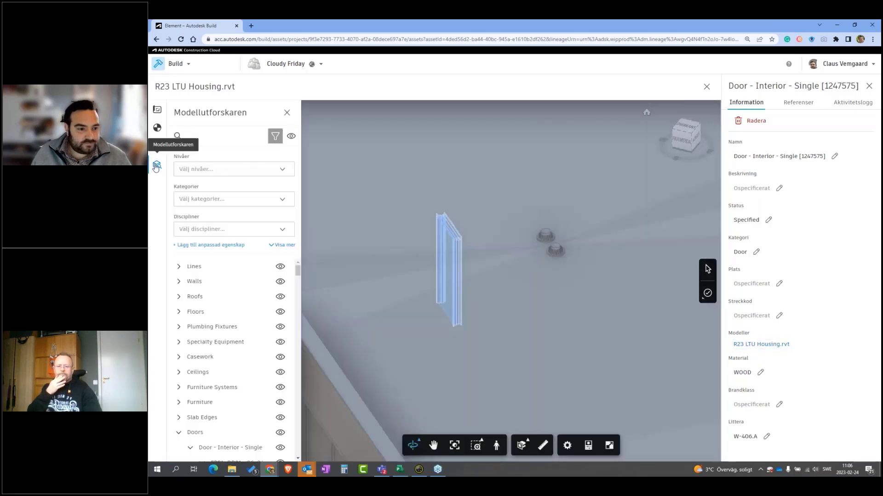
left_click_drag(297, 271, 297, 391)
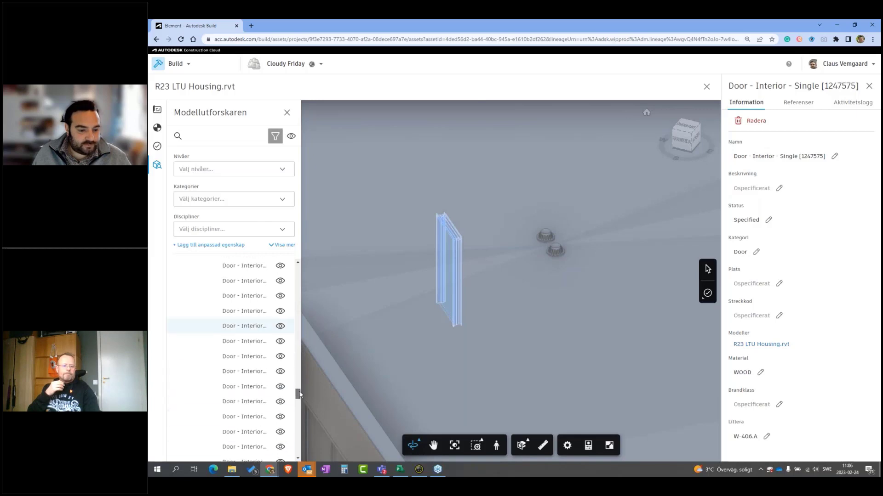
double_click(245, 364)
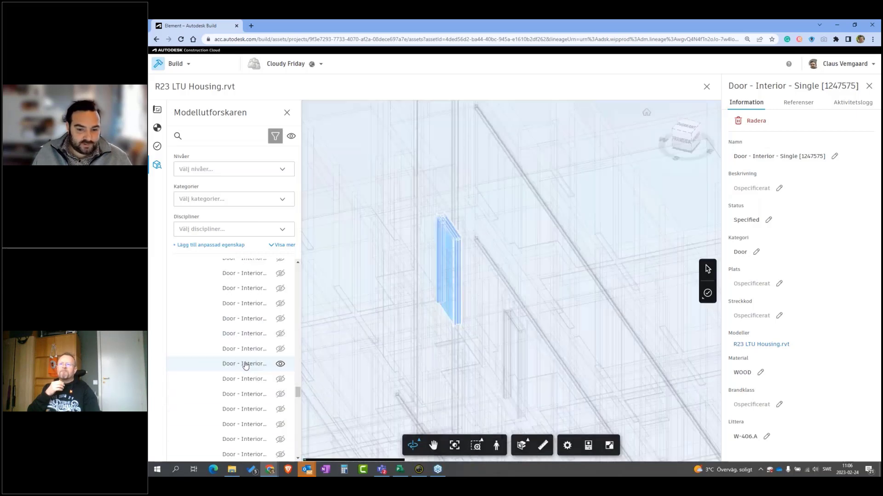
scroll(555, 296, "down", 5)
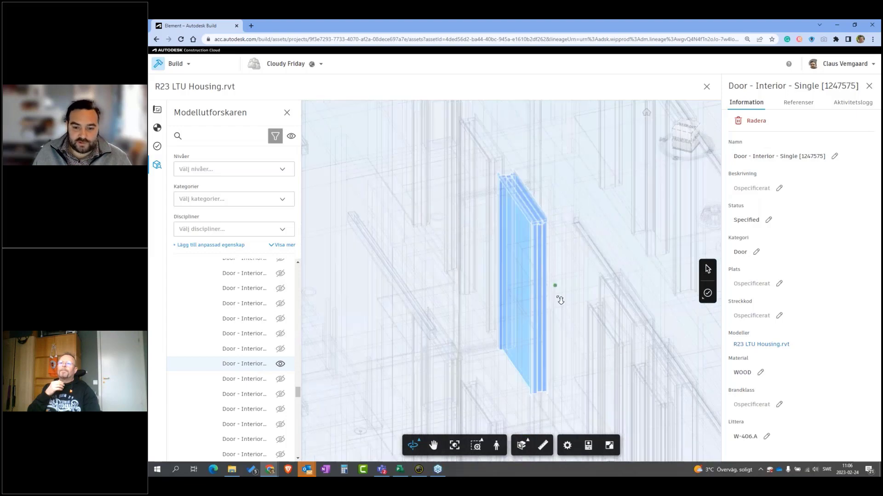
mouse_move(598, 323)
left_mouse_down()
mouse_move(609, 361)
mouse_move(579, 331)
mouse_move(587, 337)
left_mouse_up()
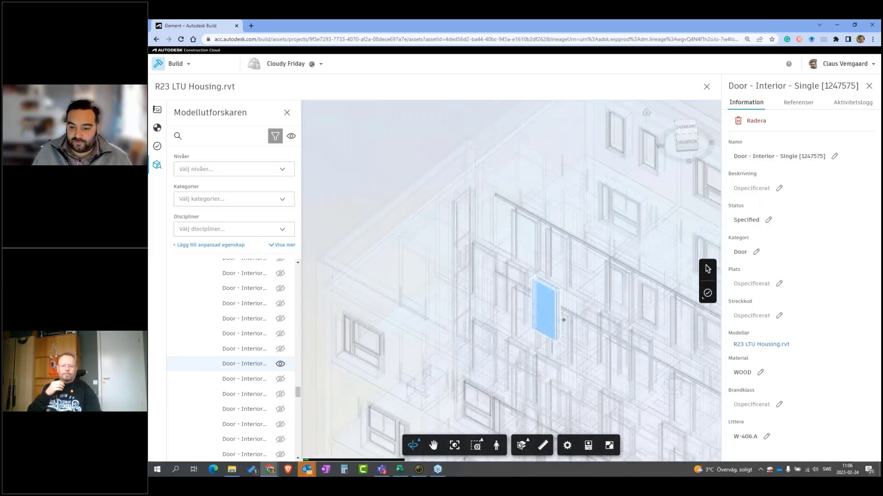
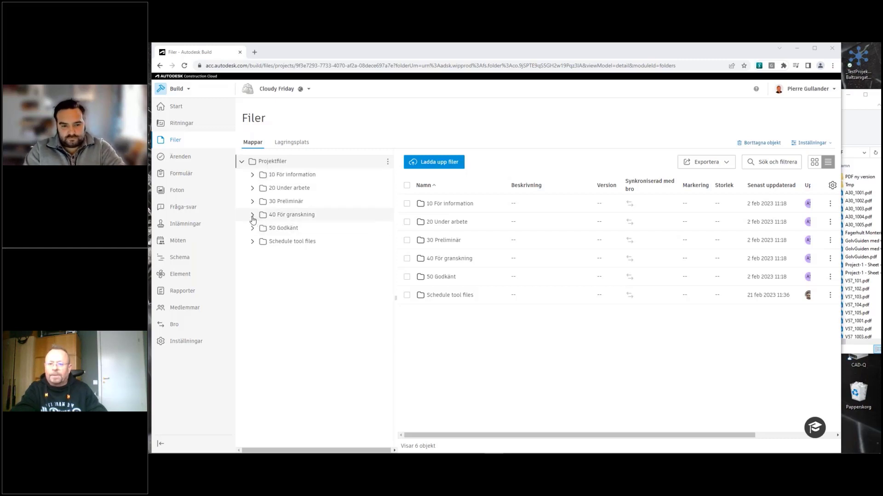
Step: Open the project folder 40 För granskning/40_Bygghandling/V/2E-Ritningar
left_click(252, 215)
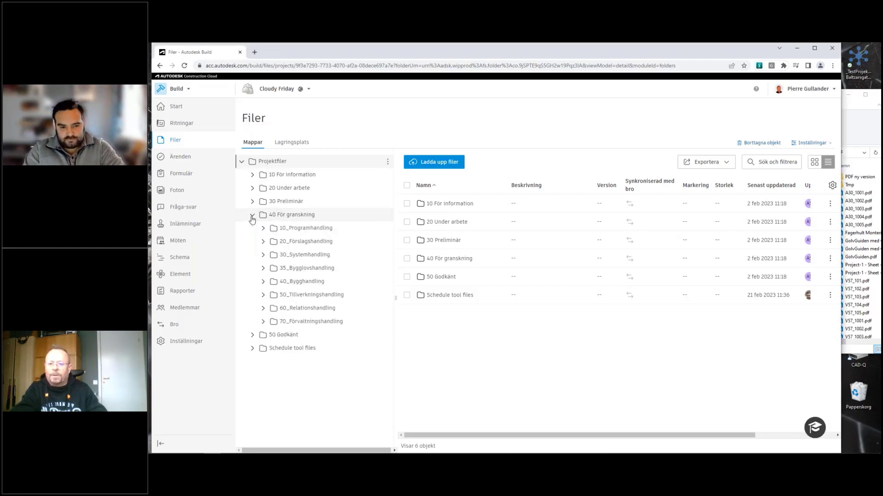
left_click(264, 282)
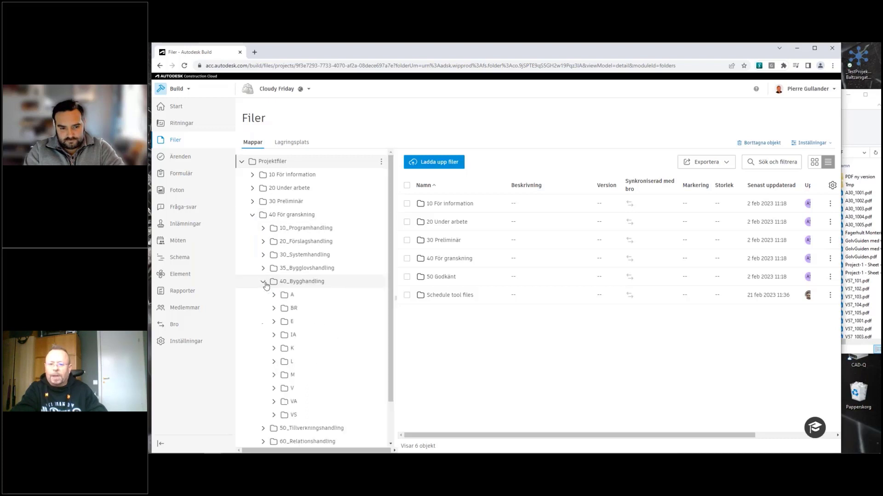
left_click(274, 388)
scroll(284, 389, "down", 2)
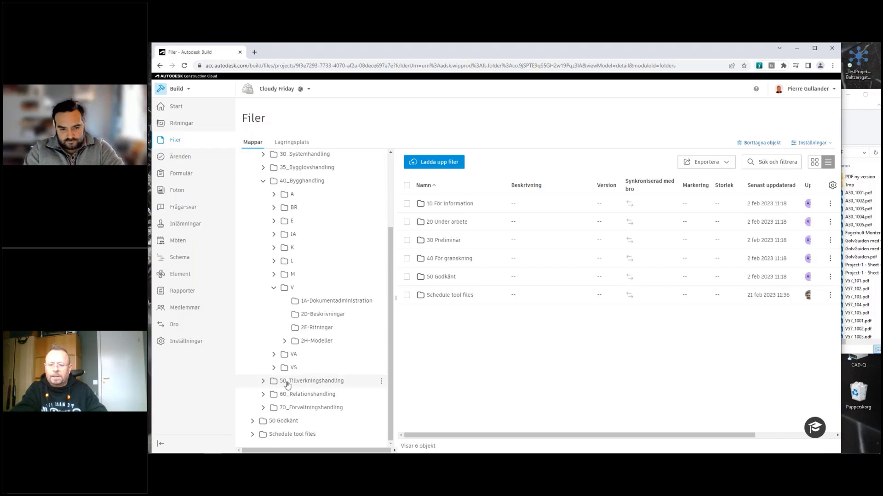
left_click(315, 328)
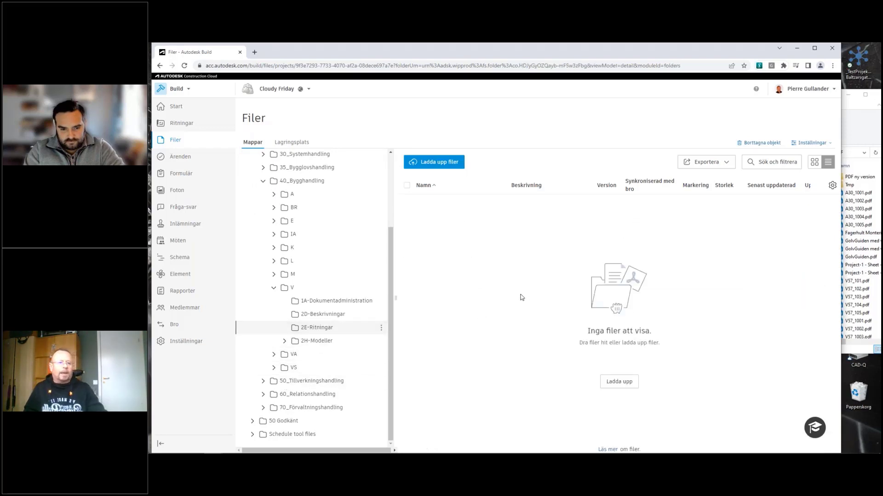
Step: Upload V57_1001.pdf and V57_1005.pdf from the local PDF folder to the 2E-Ritningar folder
left_click(864, 126)
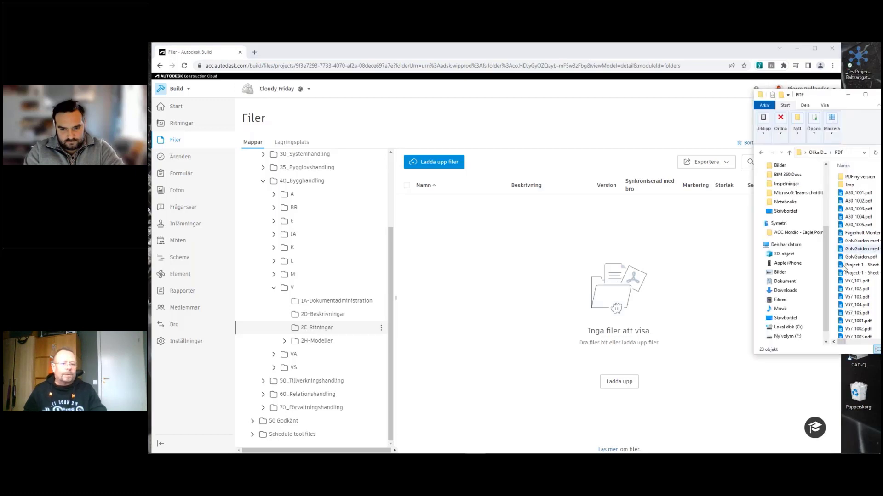
scroll(860, 311, "down", 1)
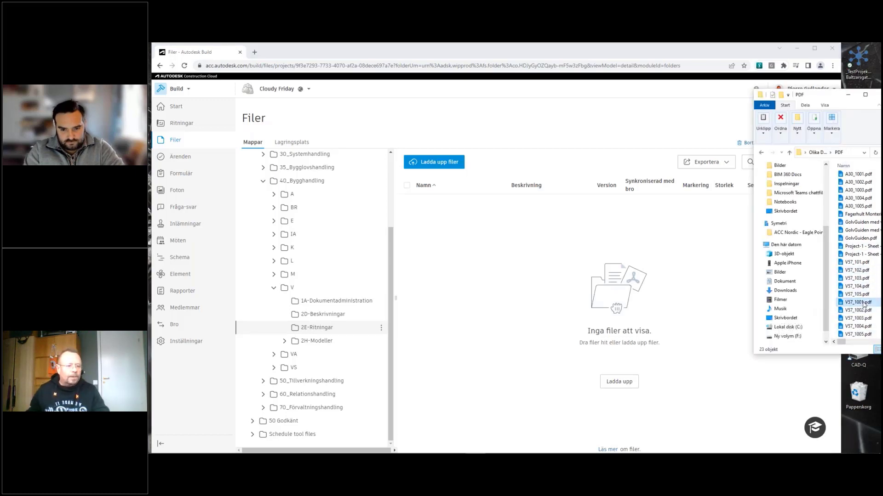
left_click(858, 334)
left_click(850, 304, "ctrl")
left_click_drag(849, 304, 582, 313)
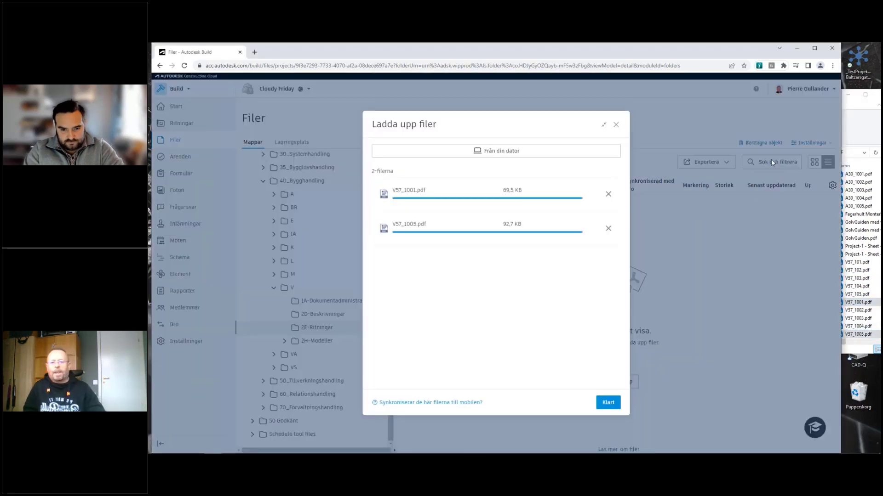
left_click(861, 120)
left_click(652, 51)
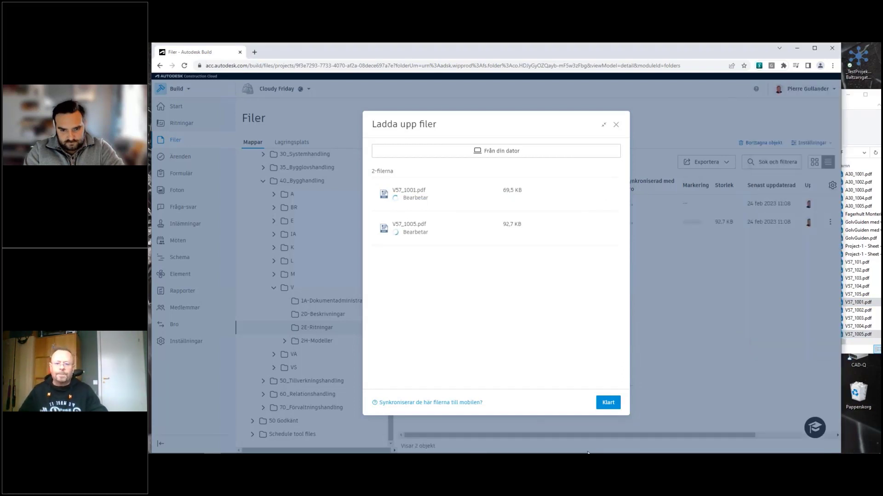
left_click(606, 406)
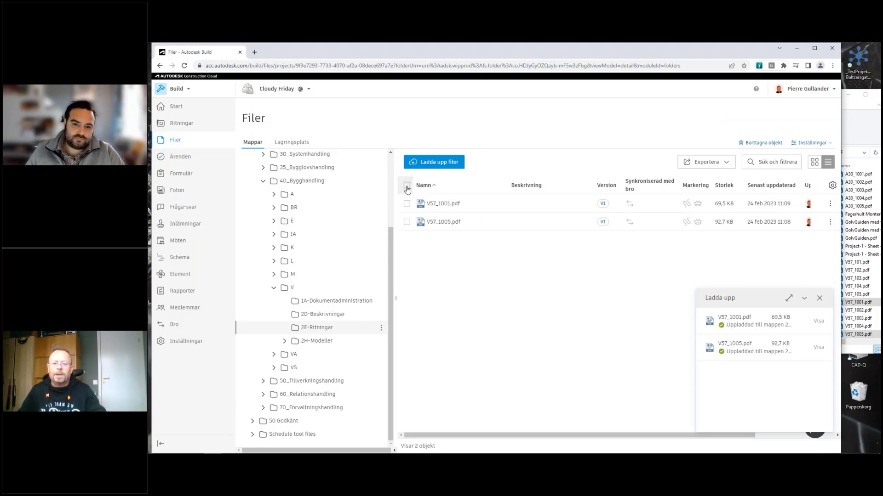
Step: Start a review submission for both uploaded PDFs using the approval workflow 1-Stegs Granskning - VVS
left_click(407, 186)
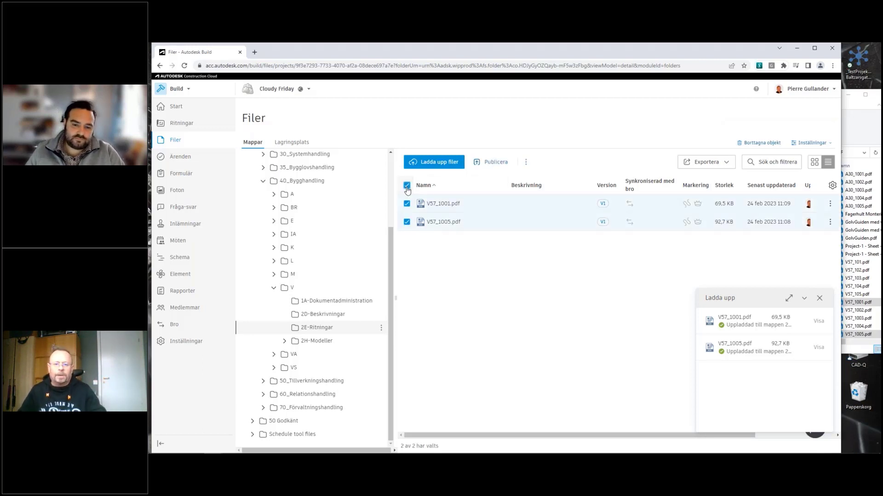
left_click(526, 162)
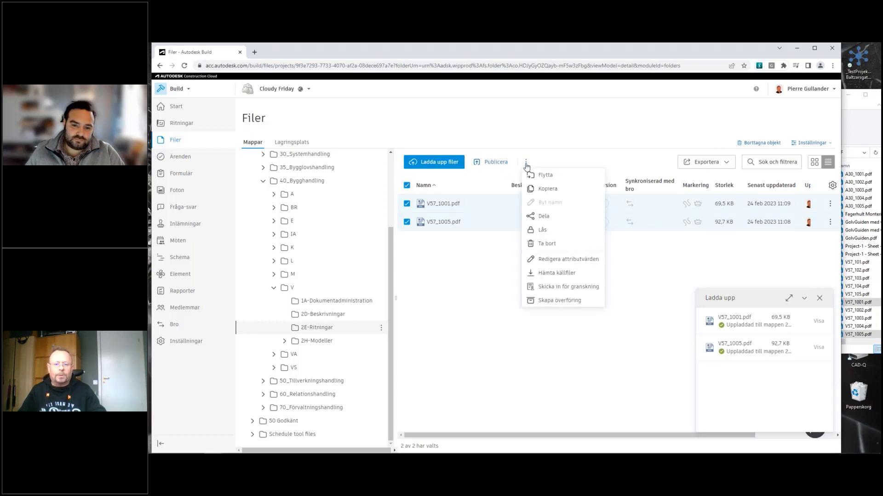
left_click(553, 288)
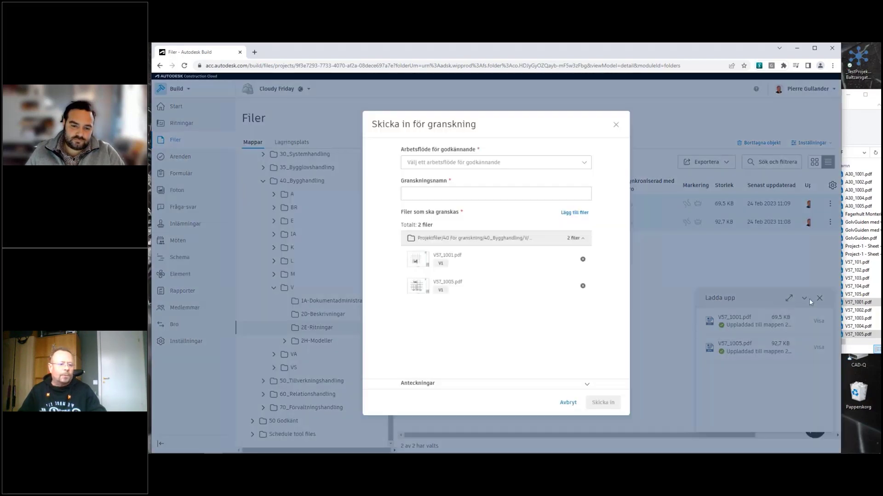
left_click(441, 163)
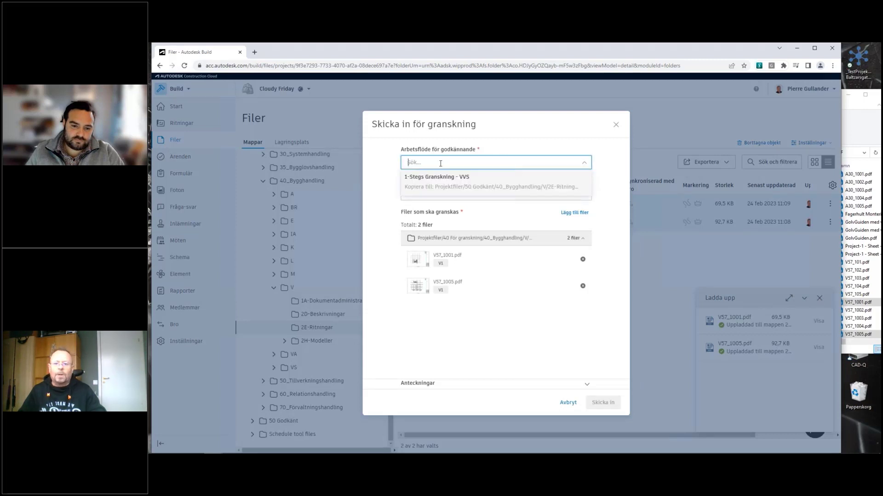
left_click(425, 179)
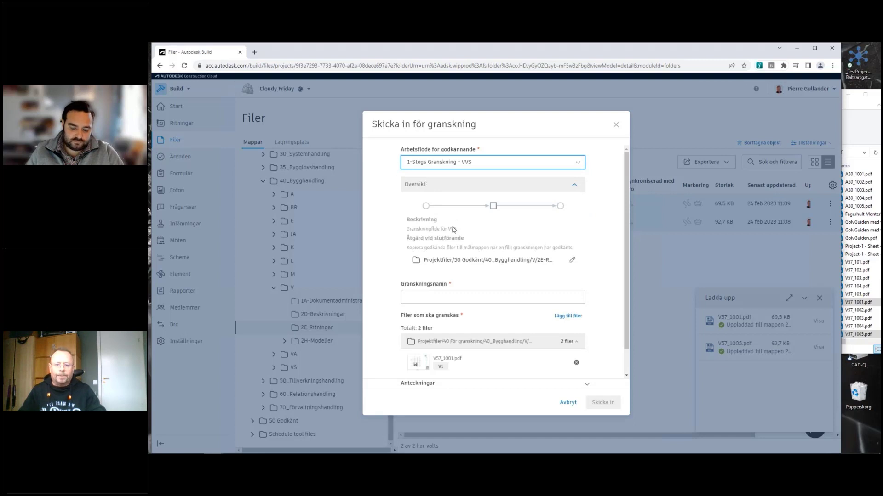
Step: Name the review V-Granskning-1, submit it, send the reviewer's e-mail notification, and dismiss the upload summary
left_click(453, 299)
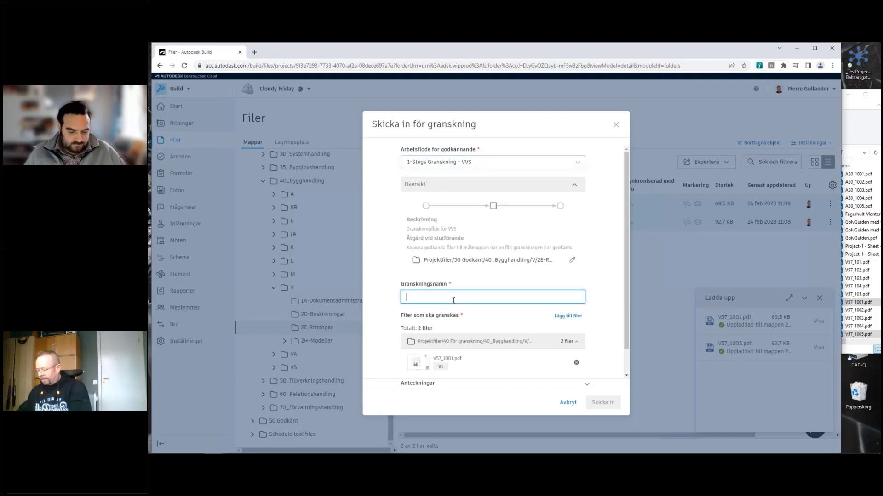
type("V-Granskning-1")
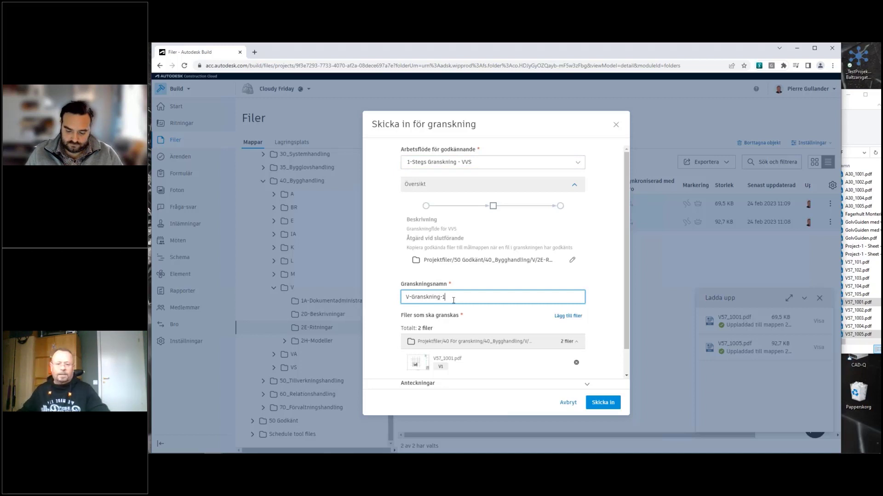
scroll(481, 314, "down", 1)
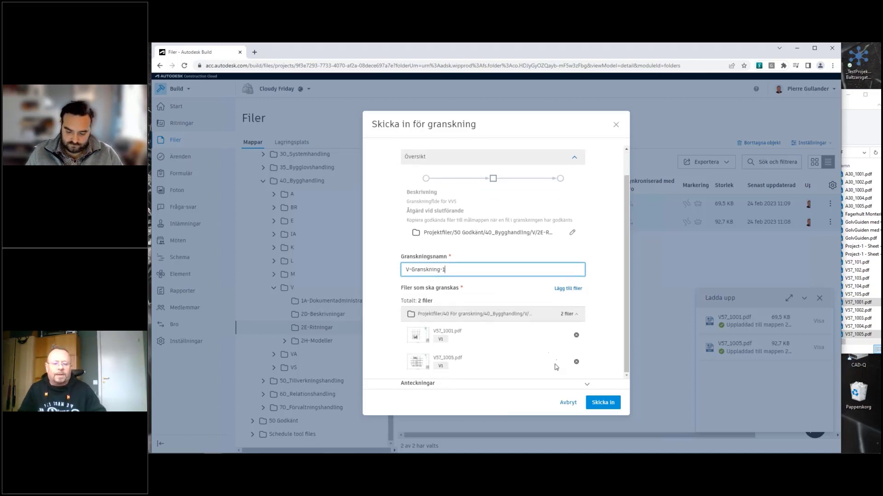
left_click(601, 403)
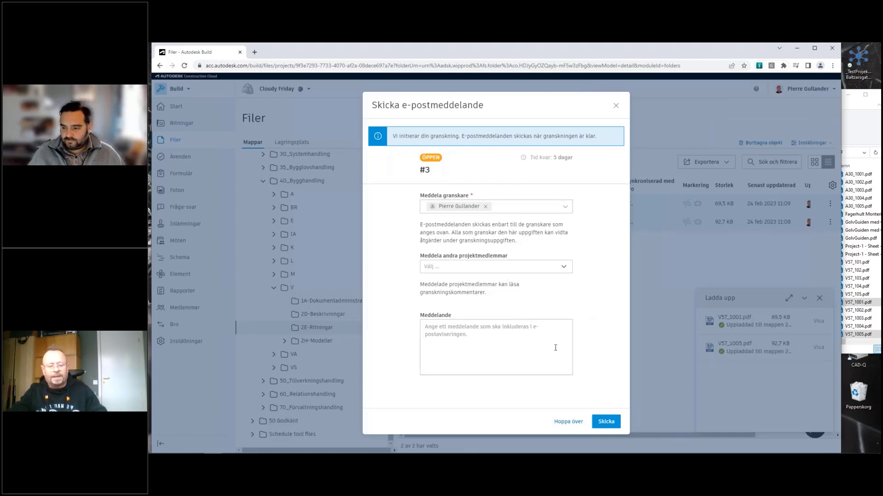
left_click(606, 422)
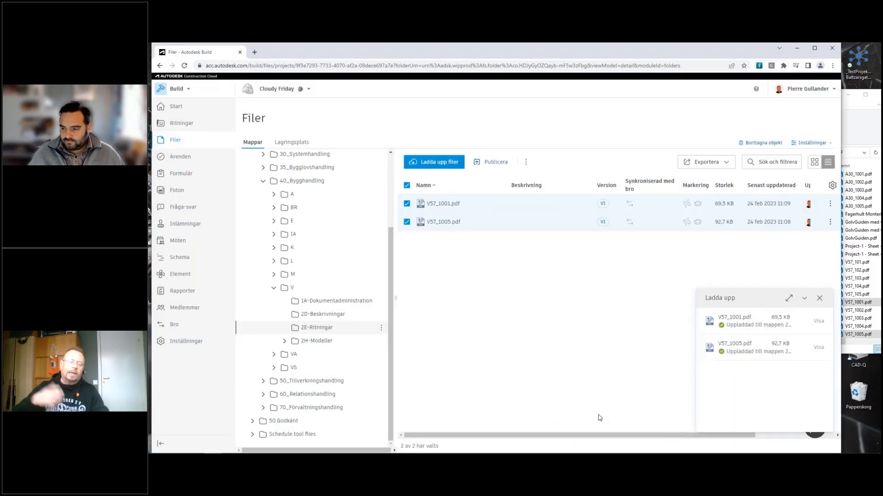
left_click(820, 299)
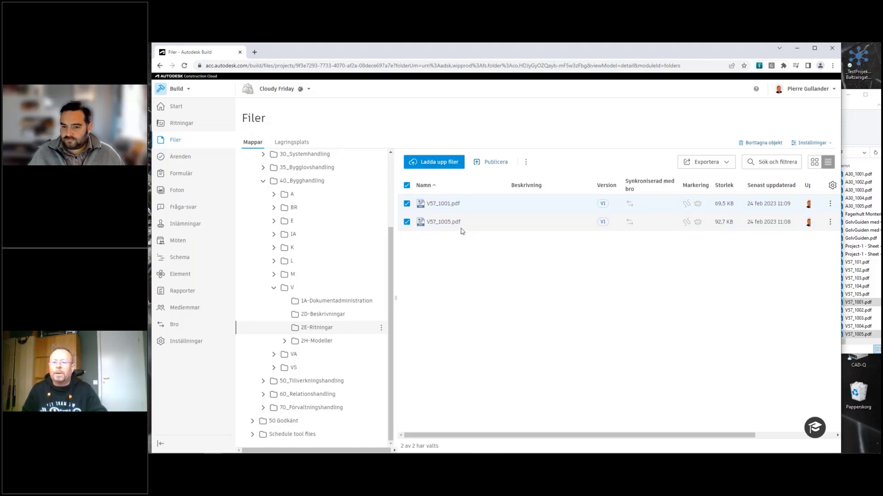
Step: Switch to Autodesk Docs, then open the review V-Granskning-1 and start reviewing it
left_click(175, 90)
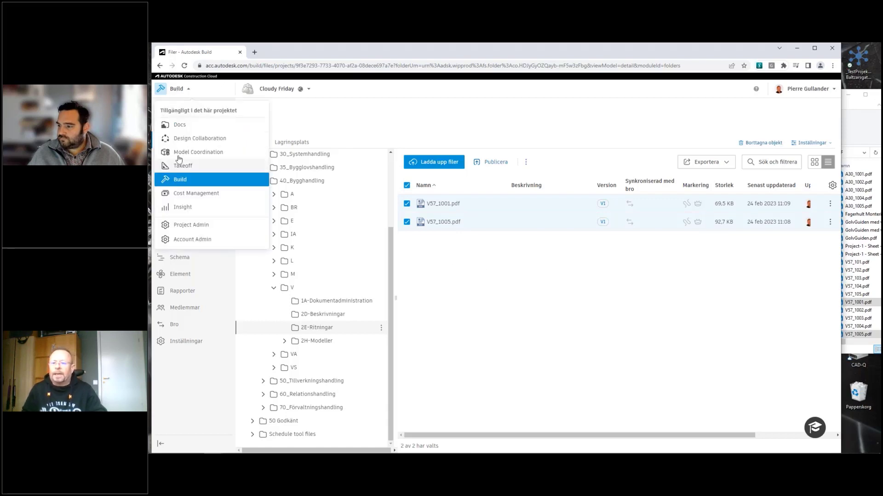
left_click(176, 129)
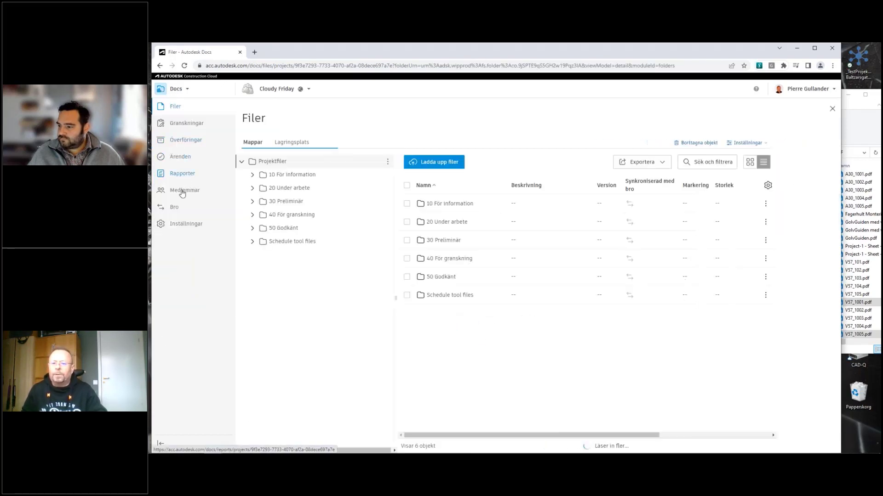
left_click(180, 128)
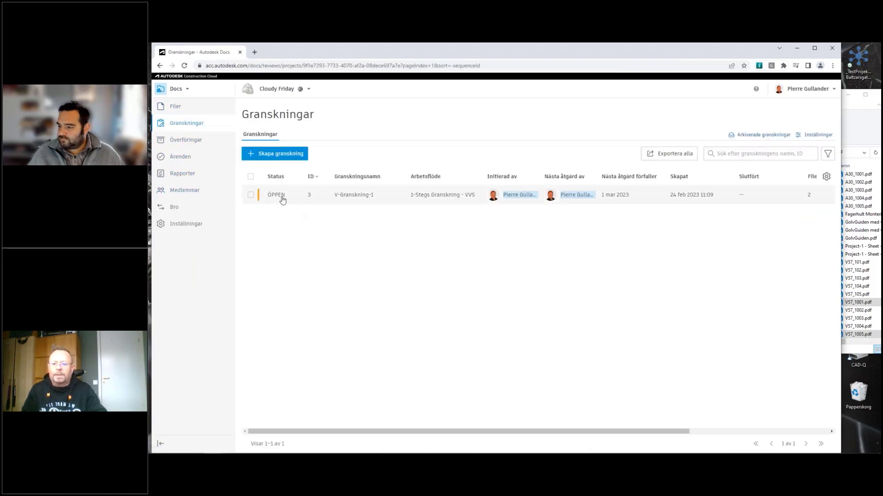
left_click(286, 195)
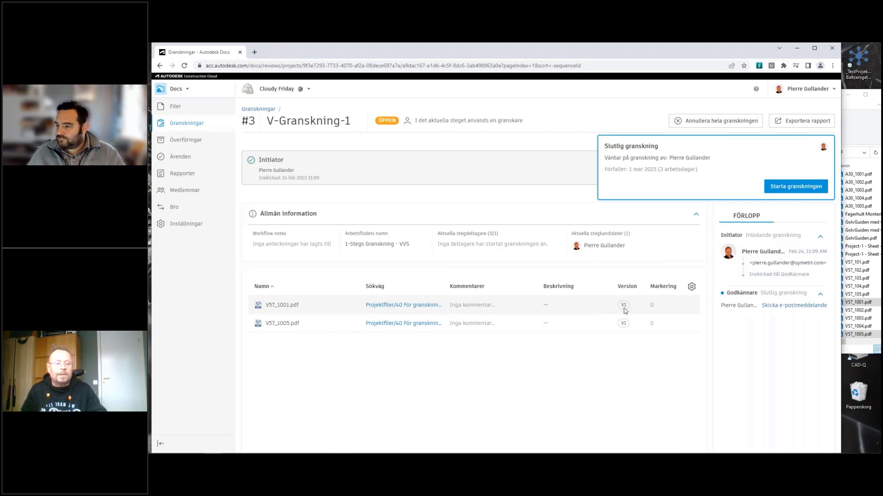
left_click(795, 187)
left_click(564, 243)
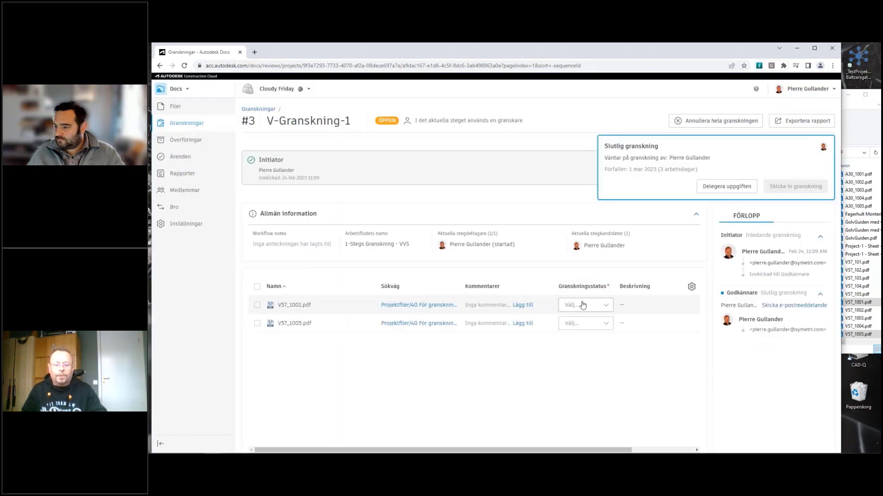
Step: Set the review status of V57_1001.pdf and V57_1005.pdf to Godkänd and submit the review
left_click(606, 307)
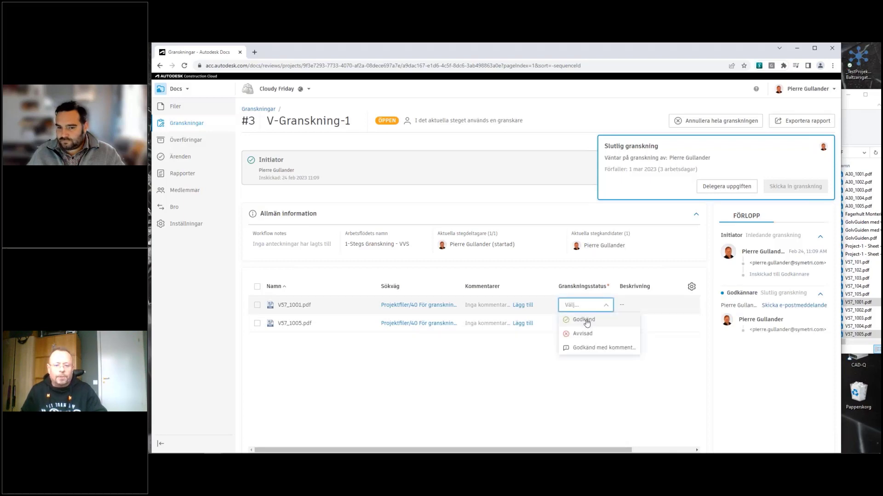
left_click(585, 320)
left_click(604, 324)
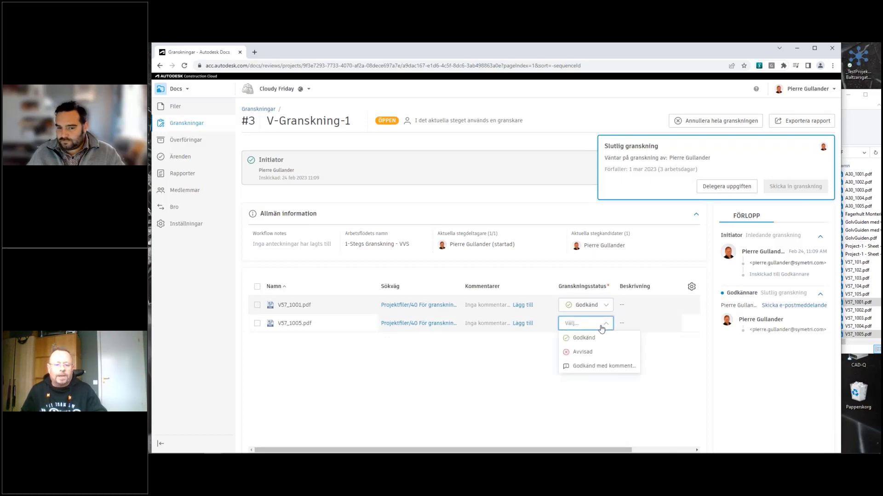
left_click(584, 338)
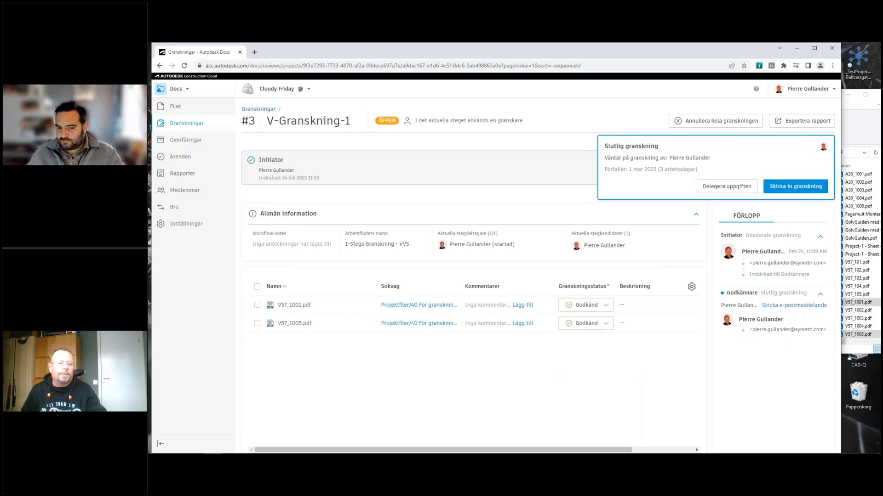
left_click(784, 187)
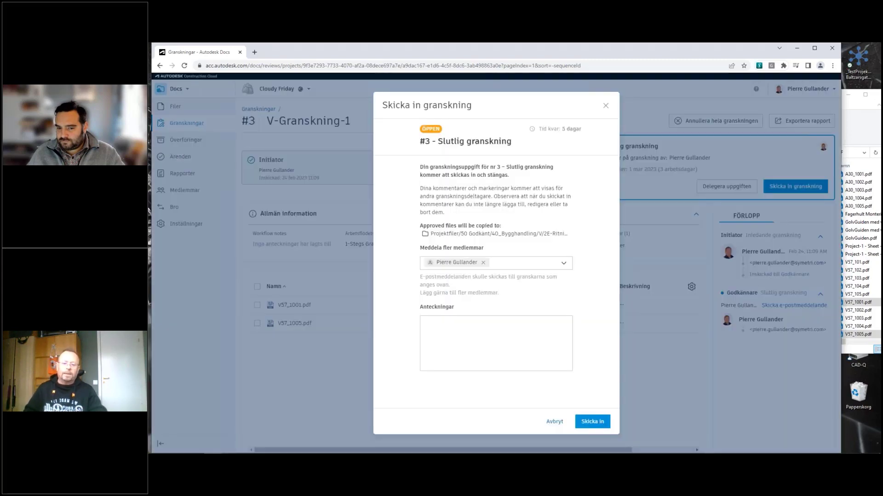
left_click(599, 423)
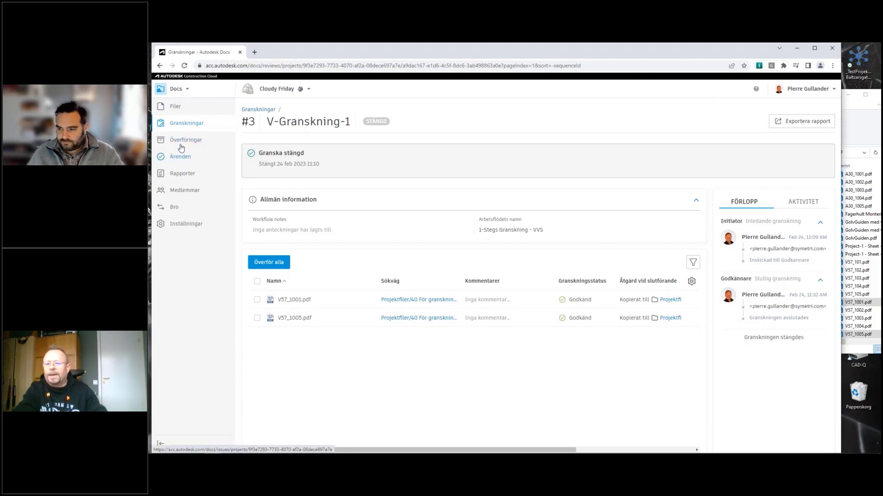
Step: Open the project folder 50 Godkänt/40_Bygghandling/V/2E-Ritningar and examine the review status of its files
left_click(175, 110)
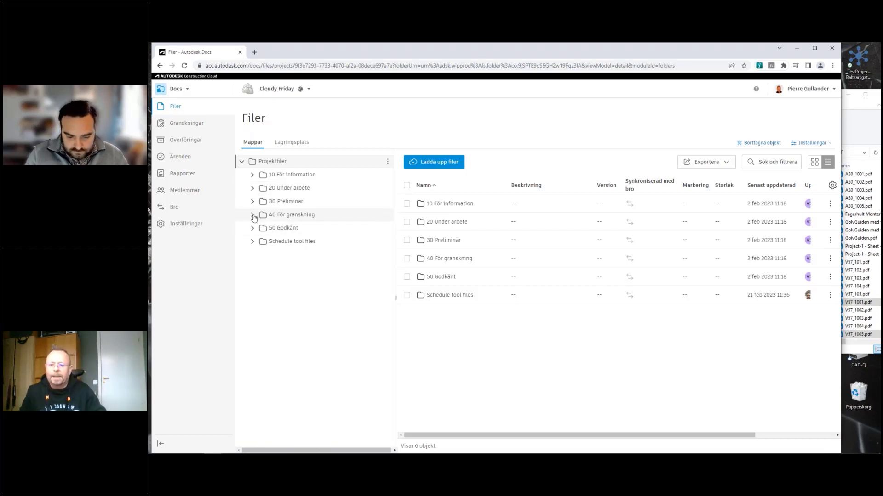
left_click(253, 228)
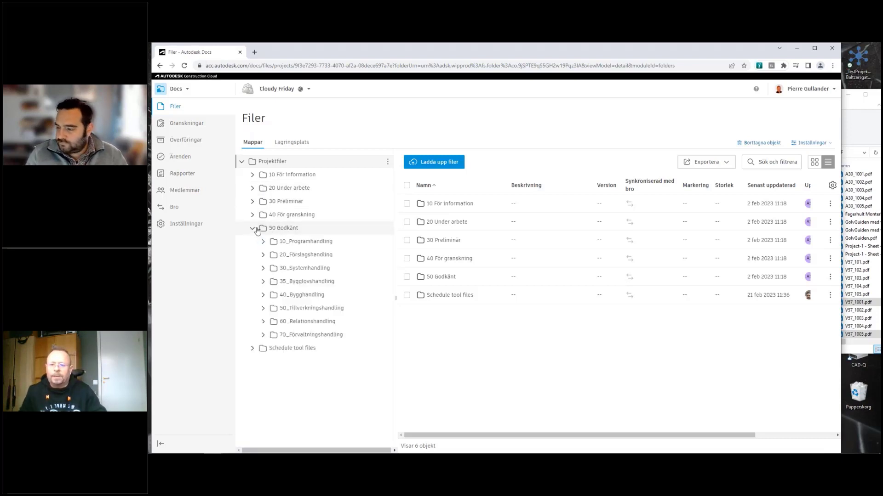
left_click(264, 296)
left_click(275, 401)
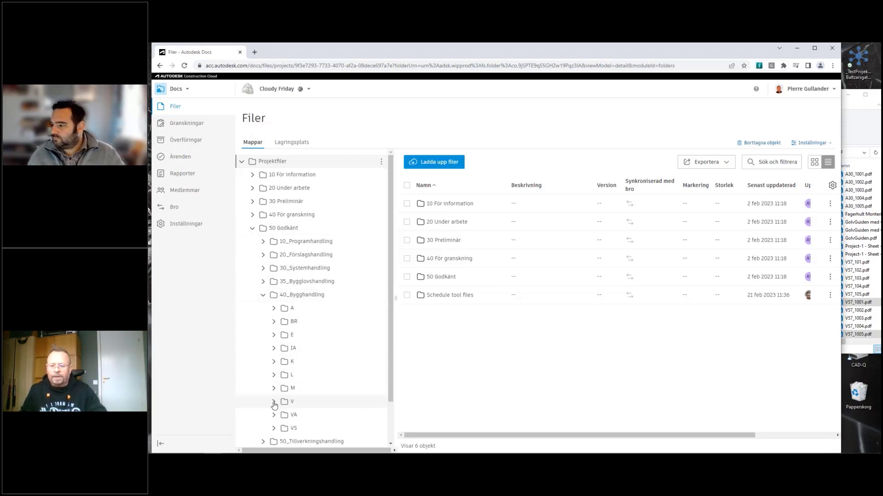
scroll(294, 396, "down", 2)
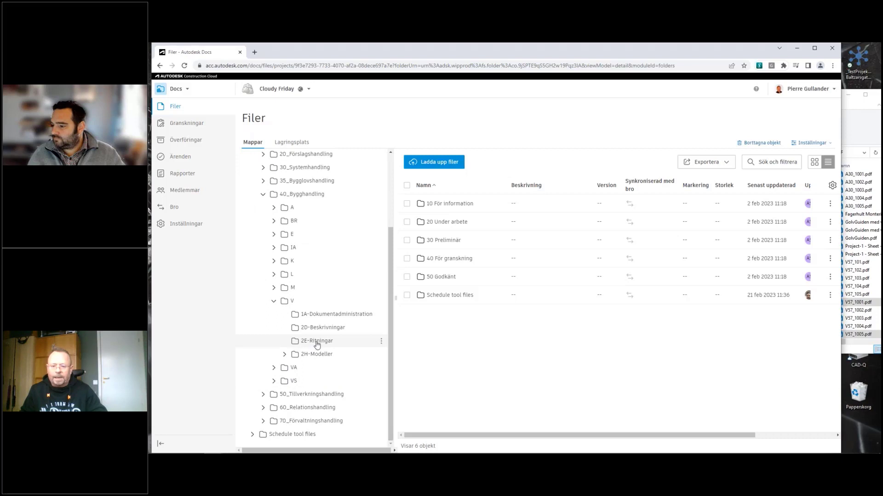
left_click(316, 343)
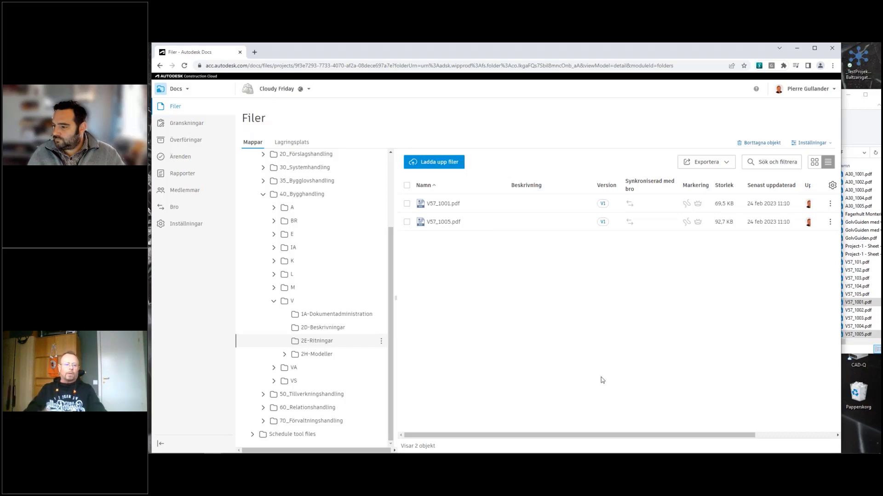
left_click_drag(625, 443, 752, 445)
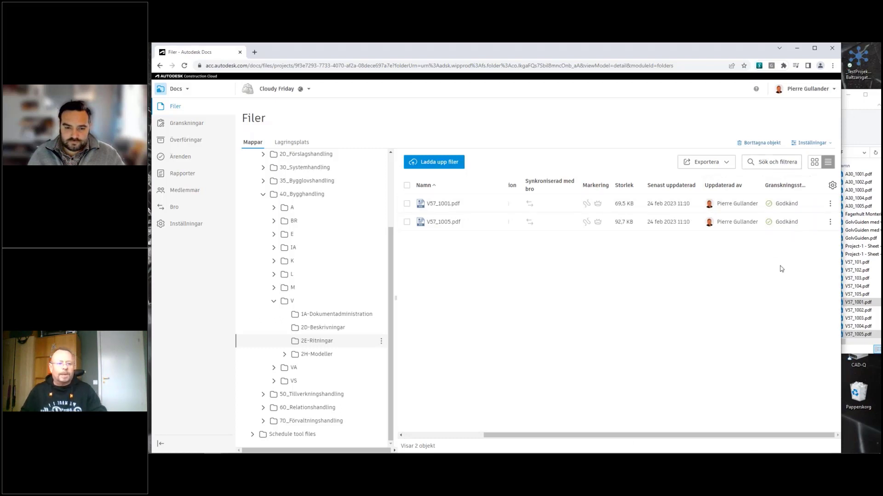
left_click_drag(703, 436, 598, 439)
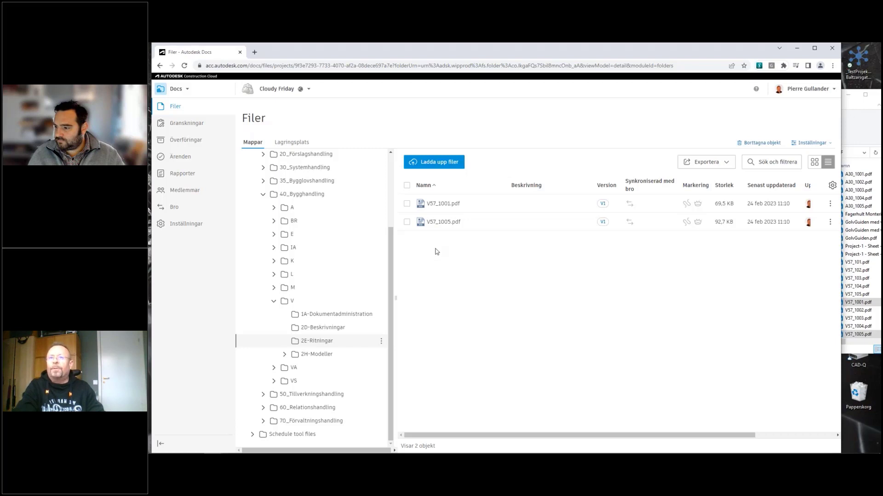
Step: Set up sharing of both PDFs in the approved 2E-Ritningar folder with another project, using the title V-handlingar
left_click(407, 186)
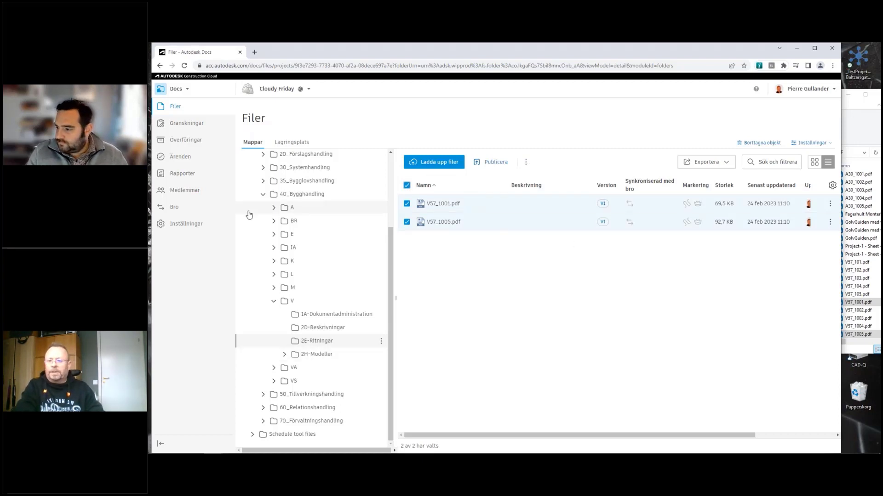
left_click(526, 163)
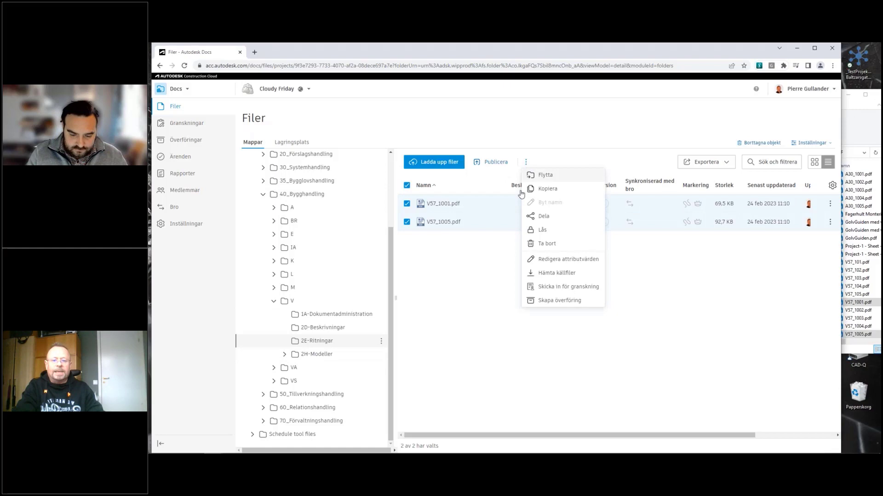
left_click(540, 222)
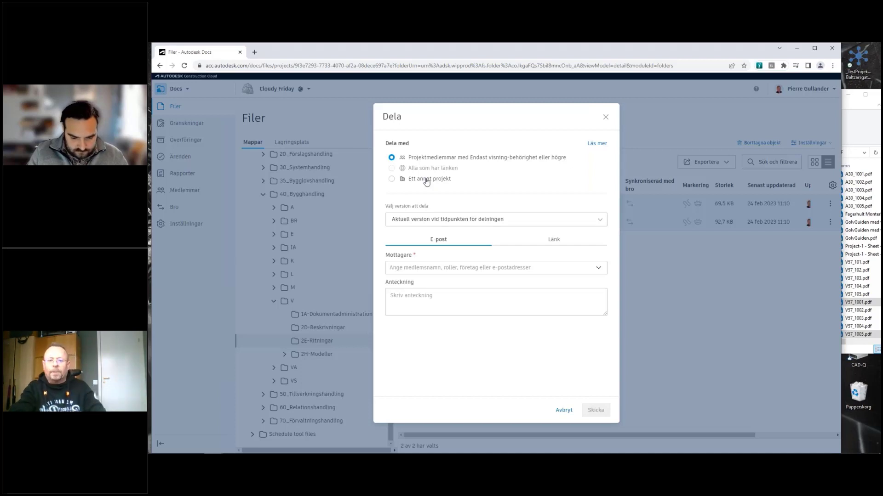
left_click(391, 179)
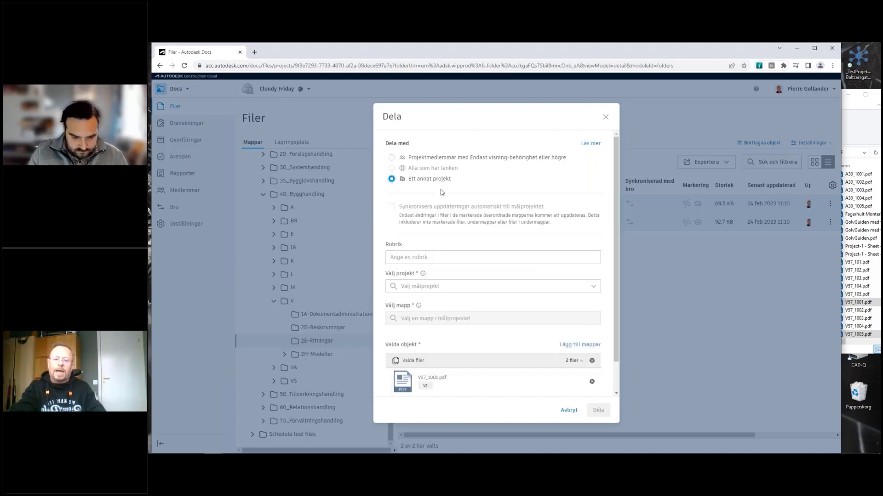
left_click(432, 257)
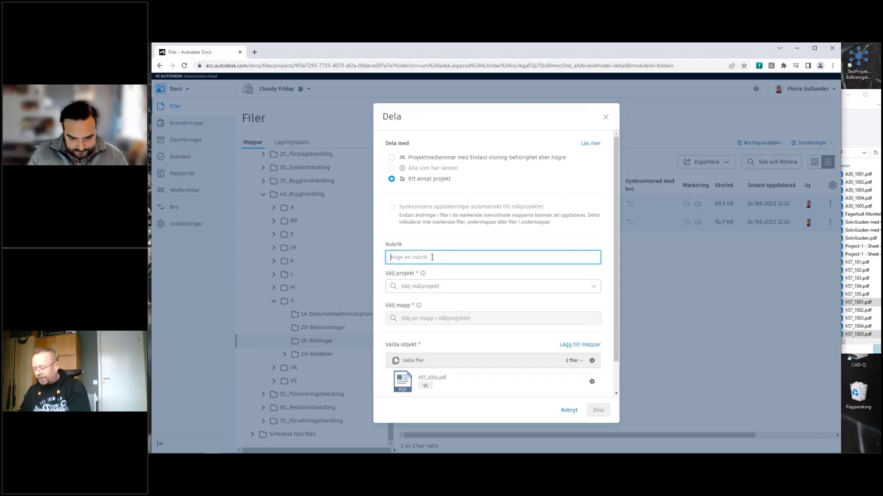
type("V-h")
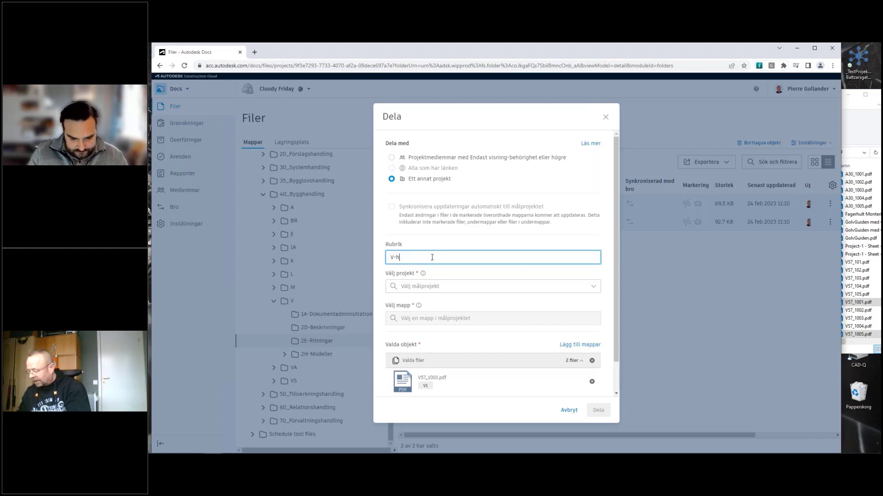
type("andlingar")
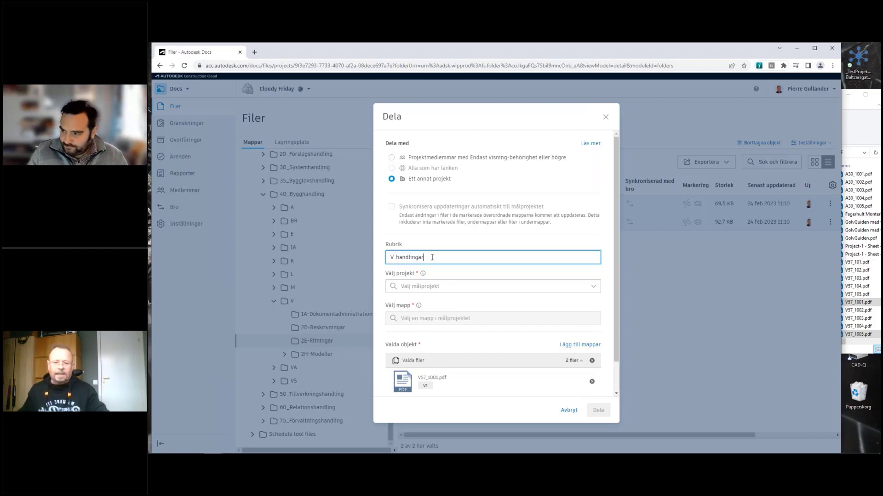
Step: Choose the folder Tvilling Cloudy Friday in the project Symetri Libary as the target and share the files
left_click(424, 287)
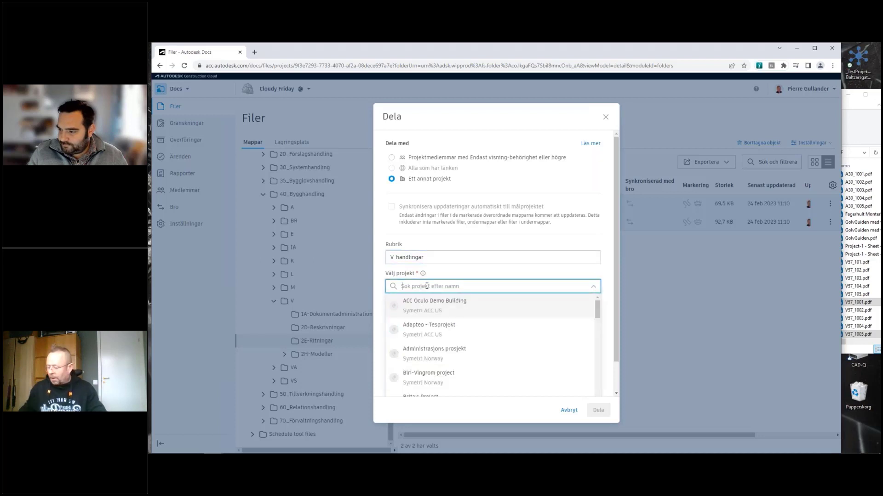
type("li")
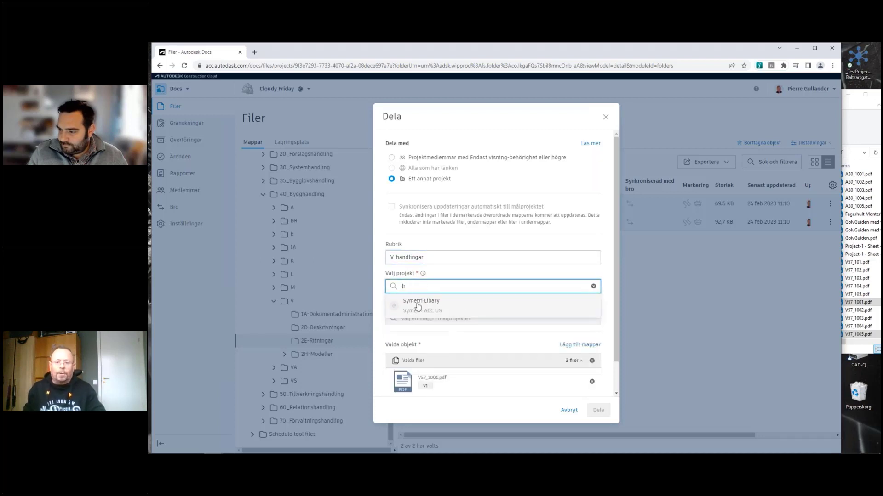
left_click(418, 305)
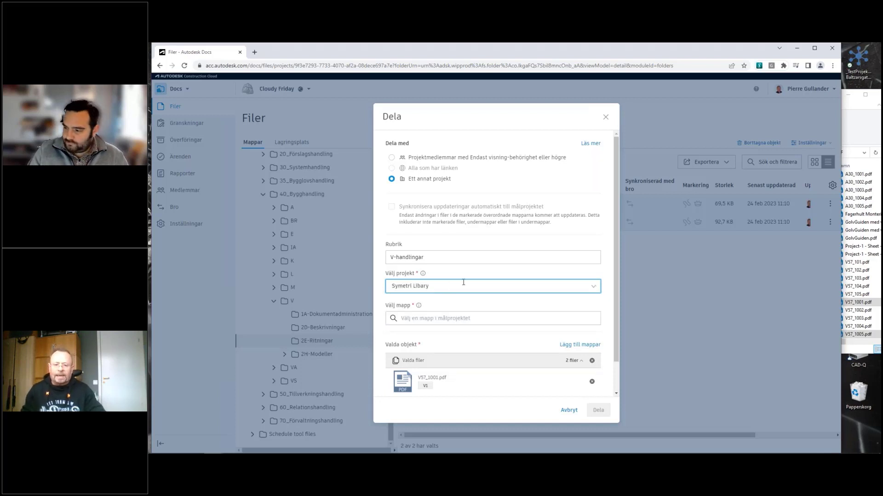
left_click(445, 319)
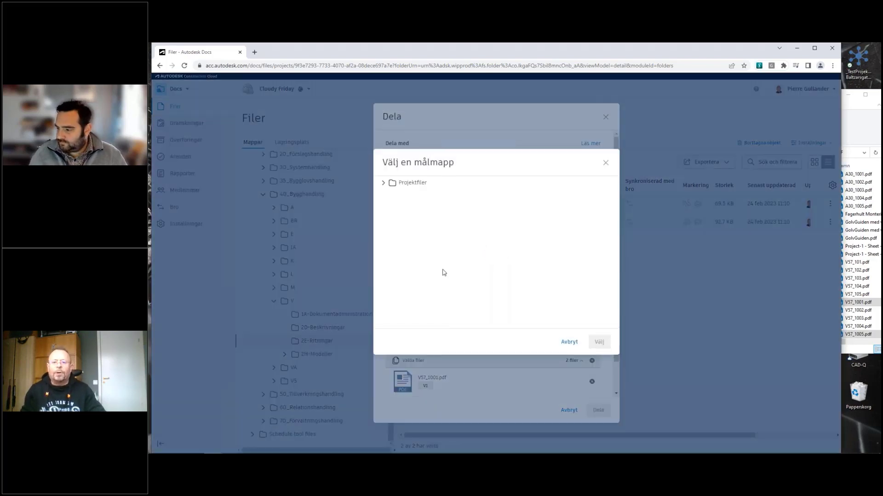
left_click(384, 183)
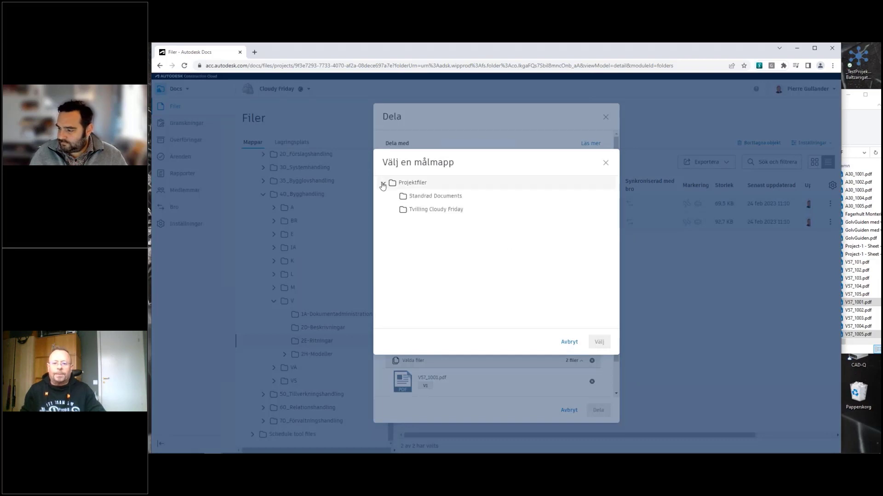
left_click(421, 213)
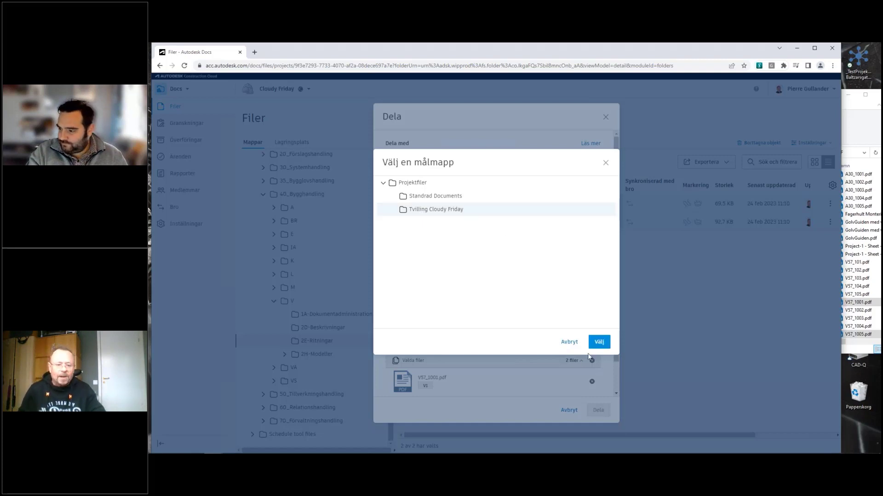
left_click(599, 343)
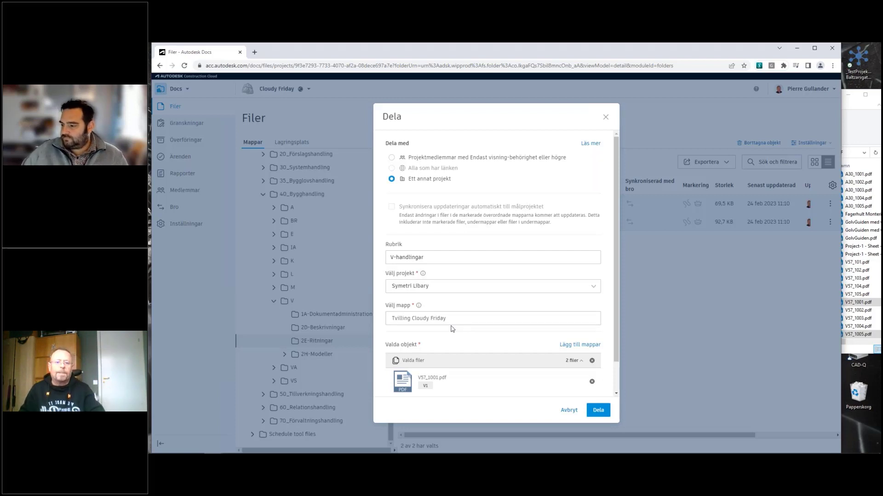
left_click(598, 411)
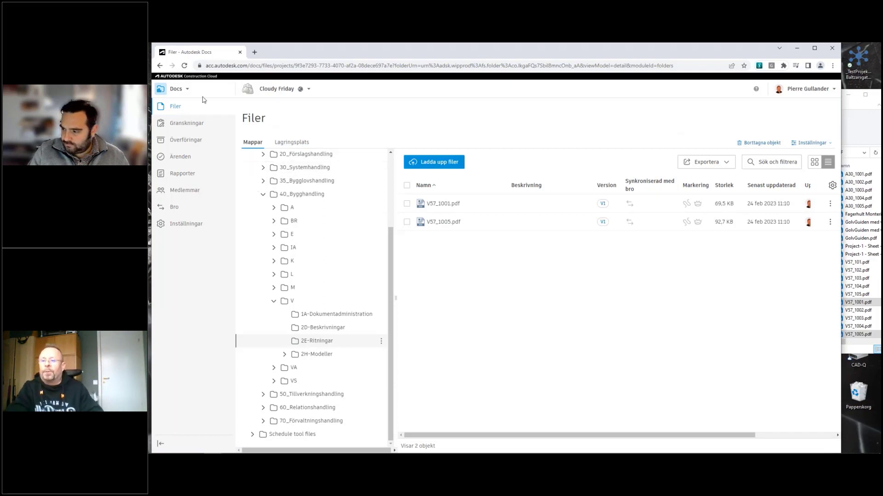
Step: Switch from the Cloudy Friday project to the Symetri Libary project
left_click(282, 91)
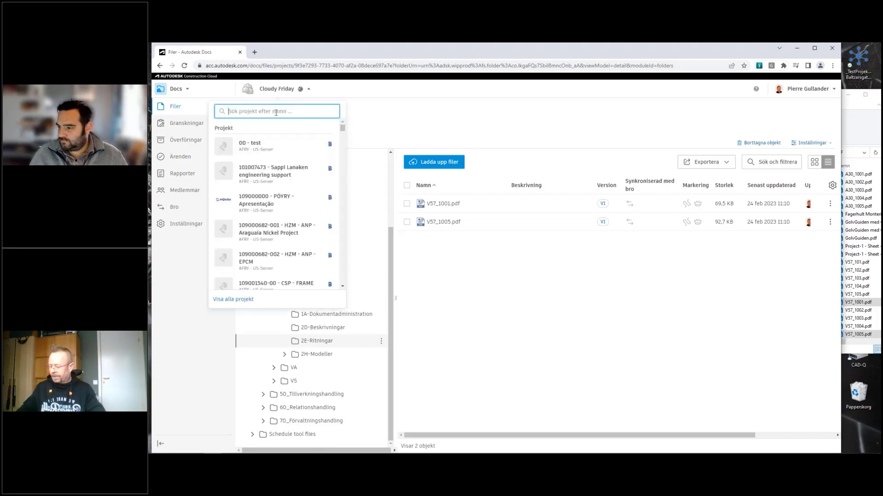
type("lib")
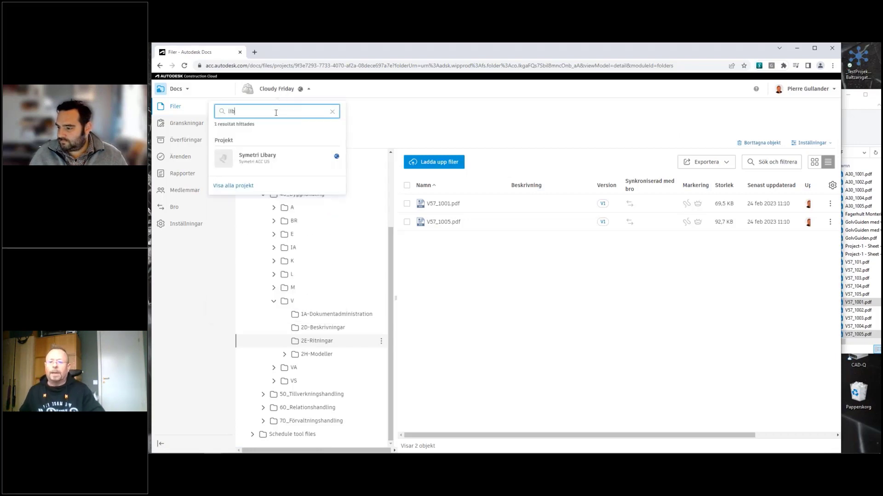
left_click(268, 163)
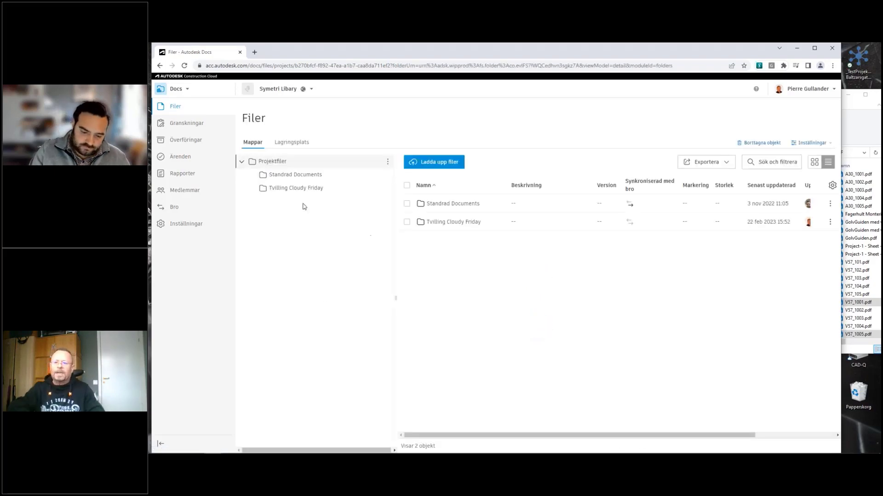
Step: Check the files in the Tvilling Cloudy Friday folder and switch back to the Cloudy Friday project
left_click(291, 189)
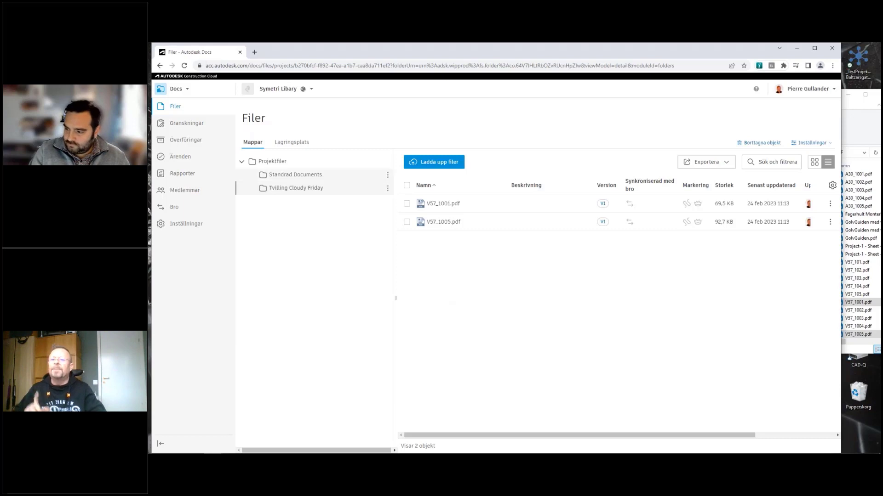
left_click(271, 91)
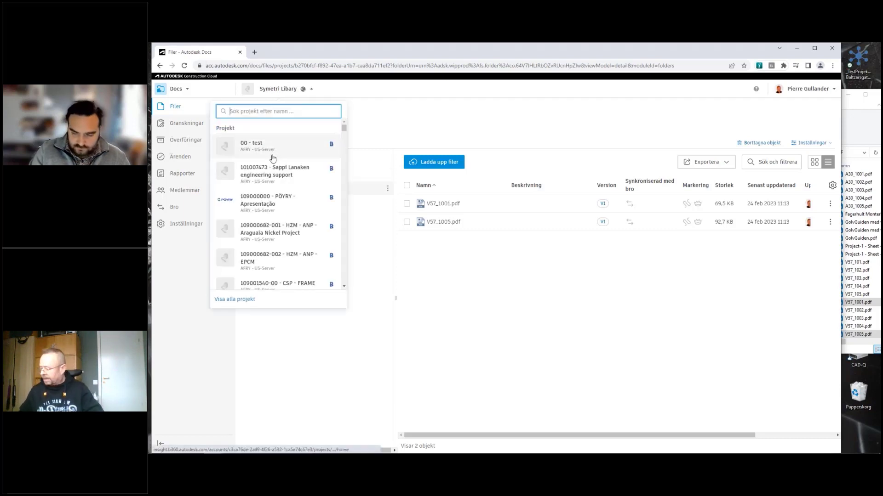
type("fri")
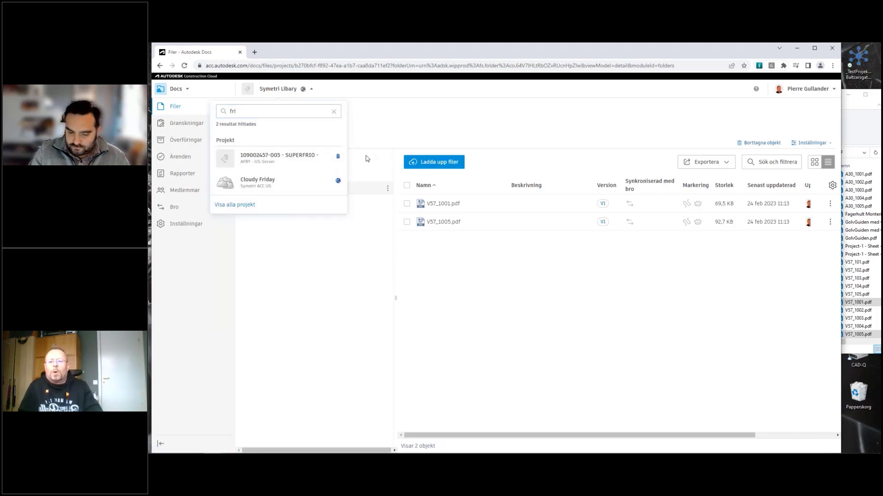
left_click(269, 181)
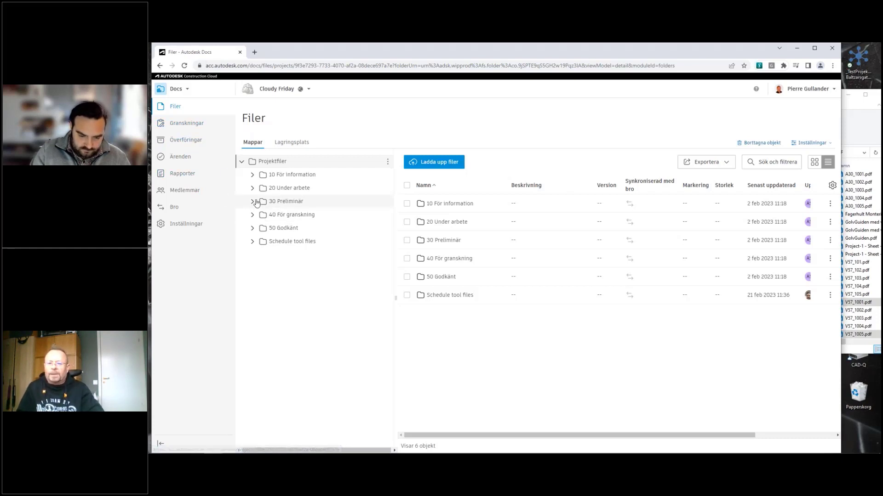
Step: Open the project folder 40 För granskning/40_Bygghandling/V/2E-Ritningar
left_click(254, 215)
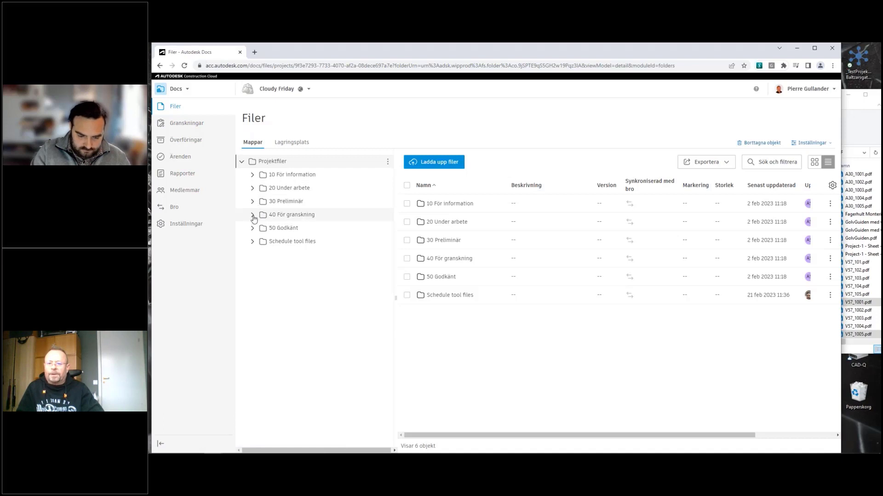
left_click(263, 282)
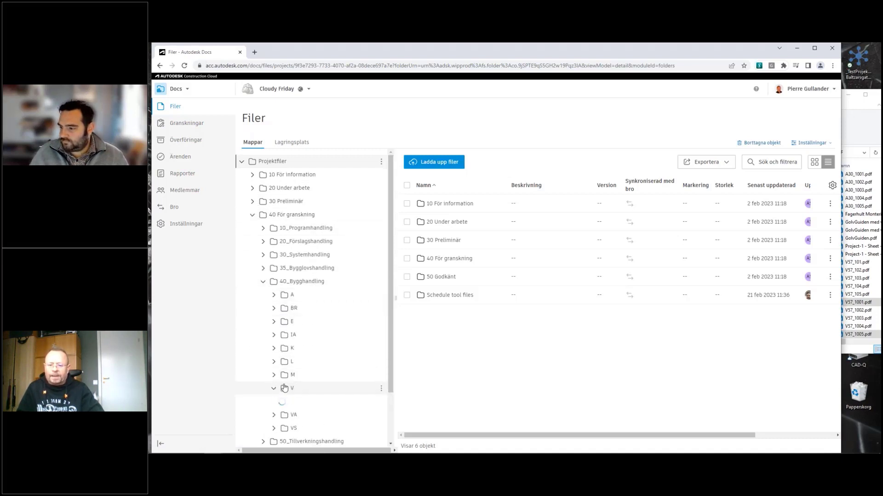
left_click(279, 389)
scroll(315, 361, "down", 3)
left_click(322, 328)
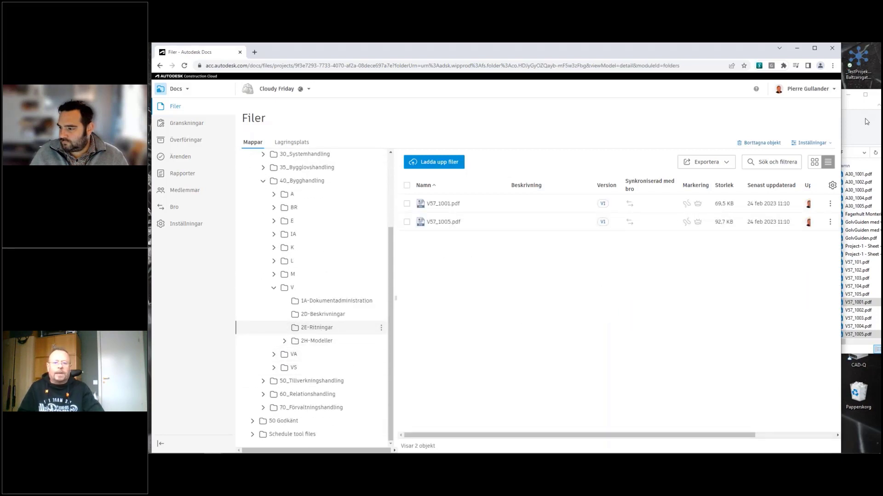
Step: Upload new versions of V57_1001.pdf and V57_1005.pdf from the local folder PDF ny version into the 2E-Ritningar review folder
left_click(867, 122)
scroll(856, 193, "up", 1)
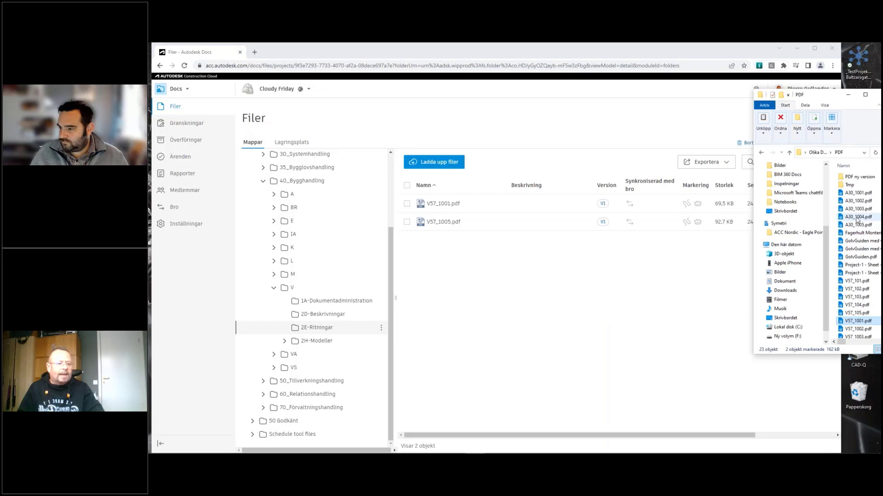
double_click(857, 177)
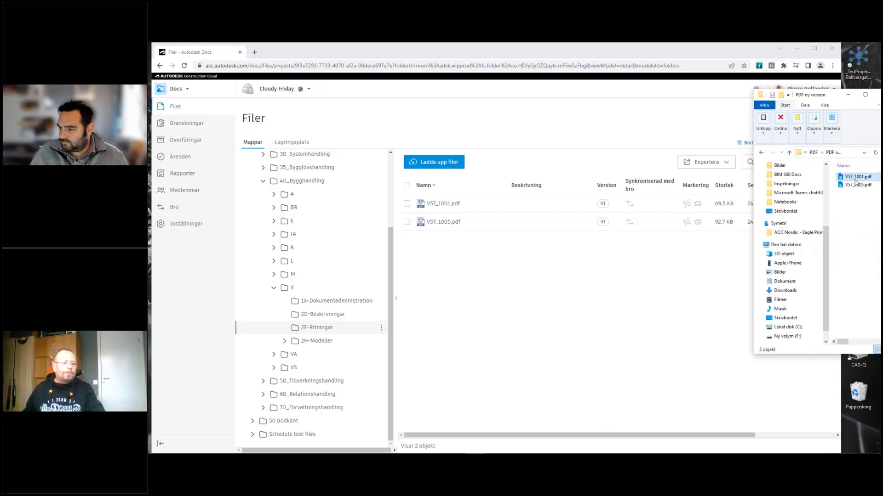
left_click(856, 179)
left_click(855, 186, "shift")
left_click_drag(855, 186, 528, 327)
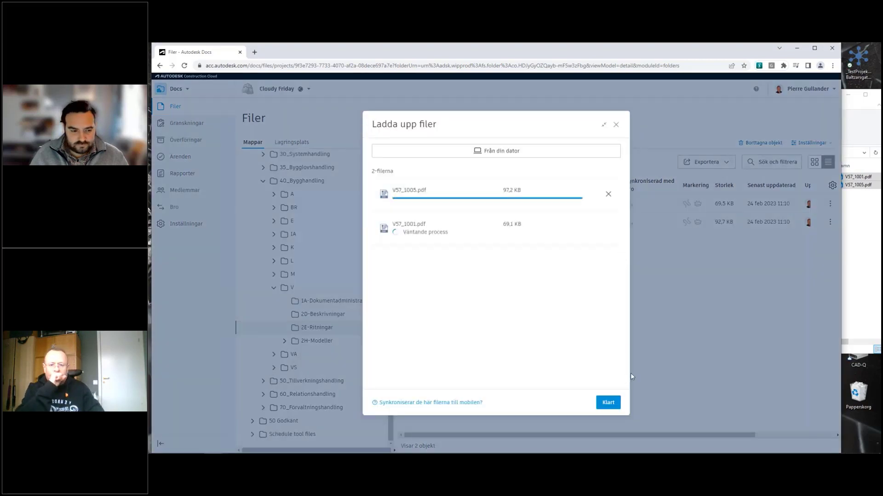
left_click(608, 404)
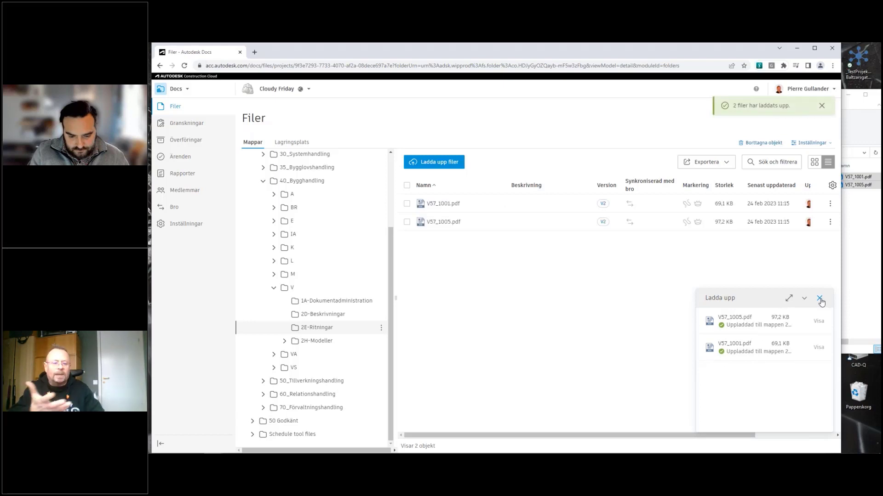
left_click(820, 298)
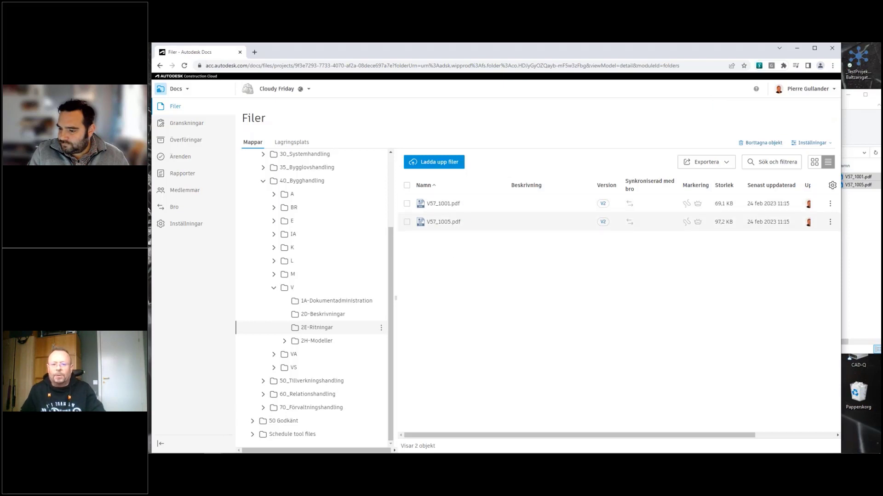
Step: Collapse the review subfolders and open the approved folder 50 Godkänt/40_Bygghandling/V
left_click(273, 289)
scroll(269, 271, "up", 1)
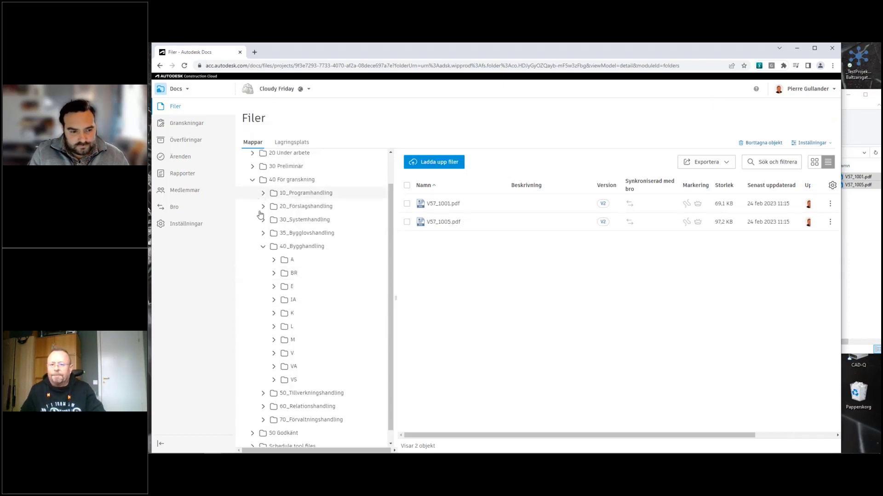
left_click(263, 249)
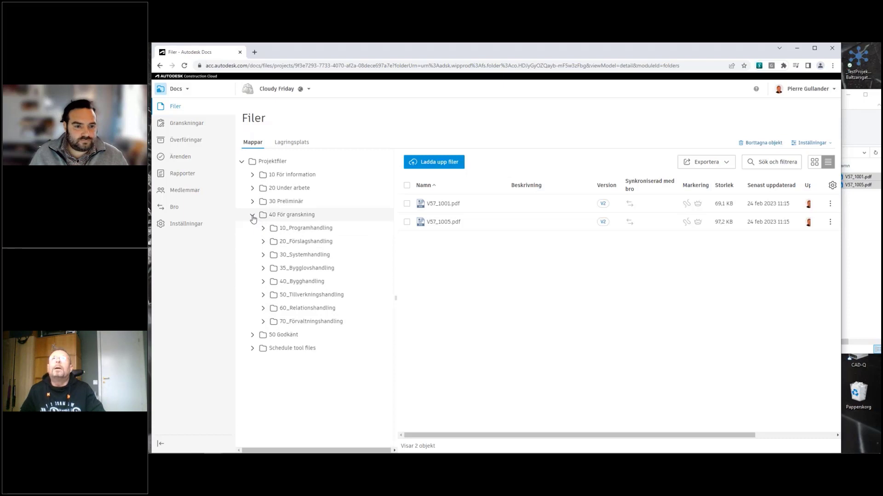
left_click(252, 335)
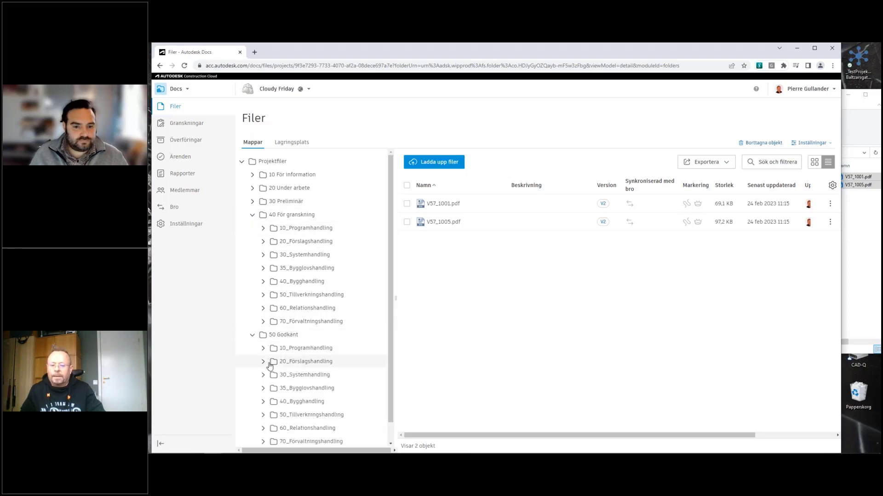
scroll(271, 369, "down", 1)
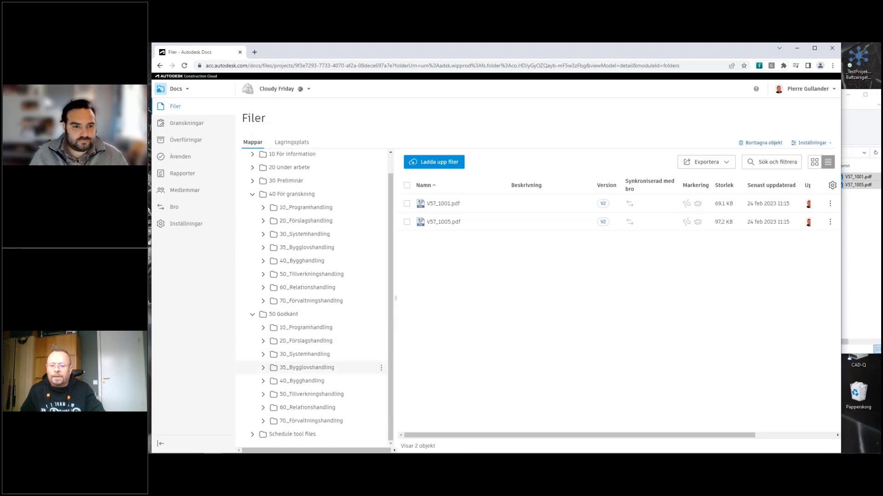
left_click(263, 383)
scroll(276, 370, "down", 3)
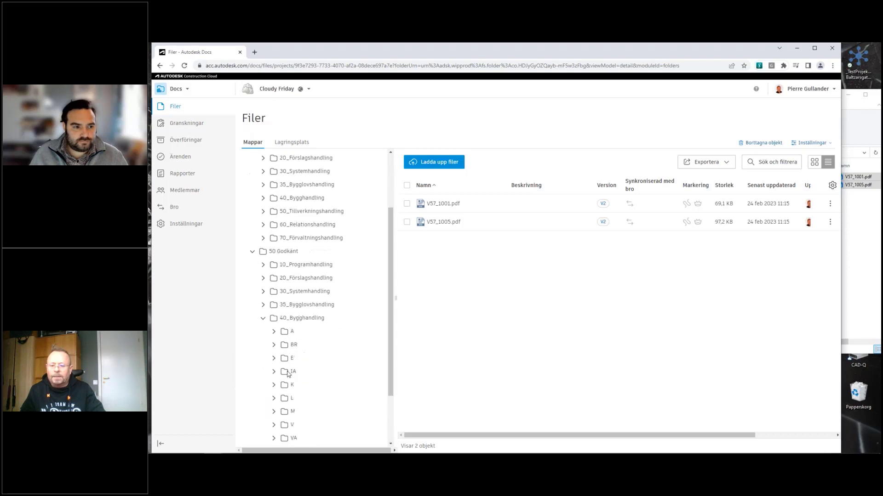
left_click(289, 355)
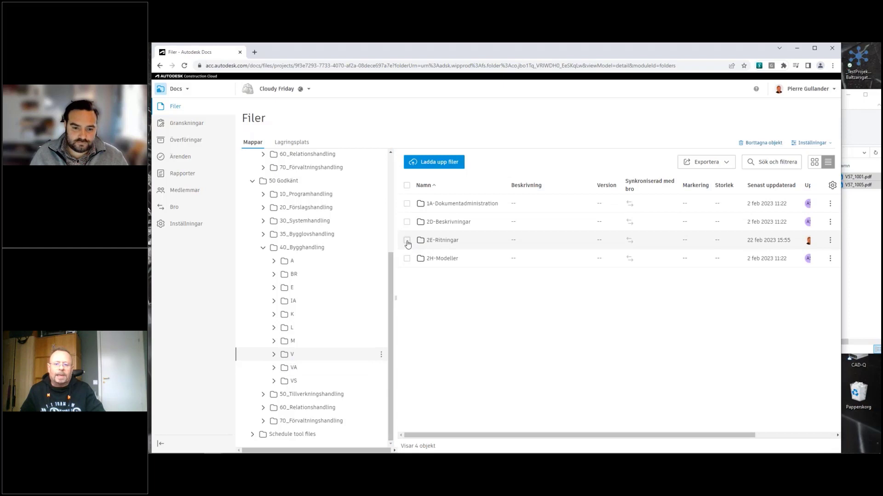
Step: Set up sharing of the whole 2E-Ritningar folder with another project, with automatic synchronization of updates and the title V-handlingar
left_click(407, 241)
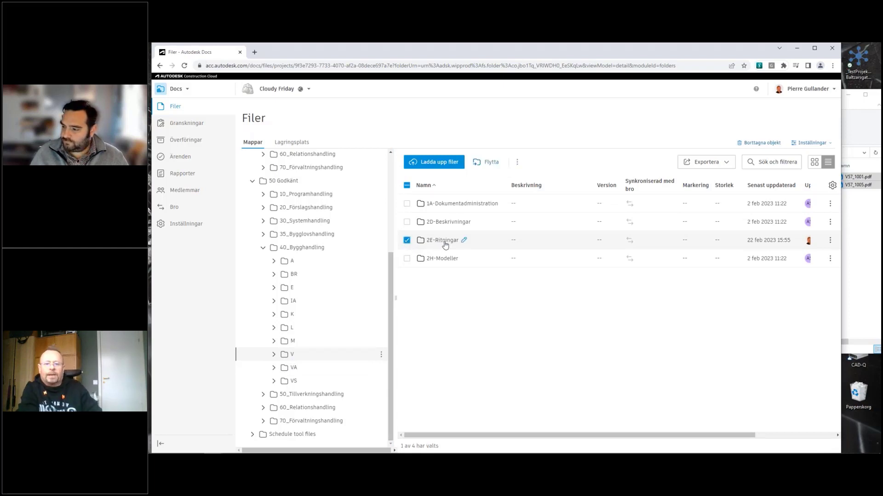
left_click(517, 162)
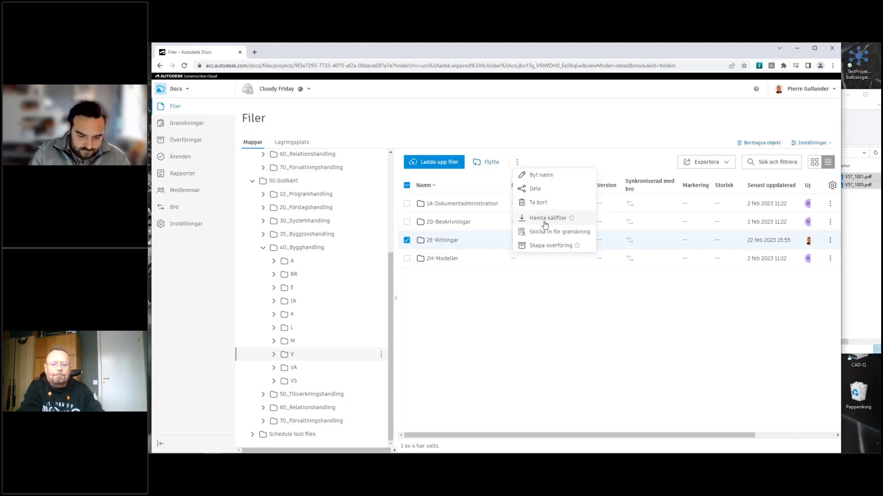
left_click(529, 188)
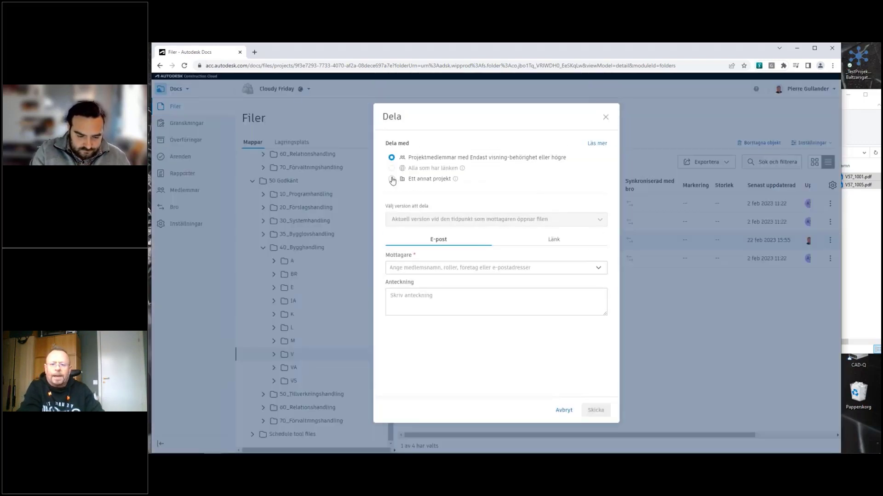
left_click(416, 181)
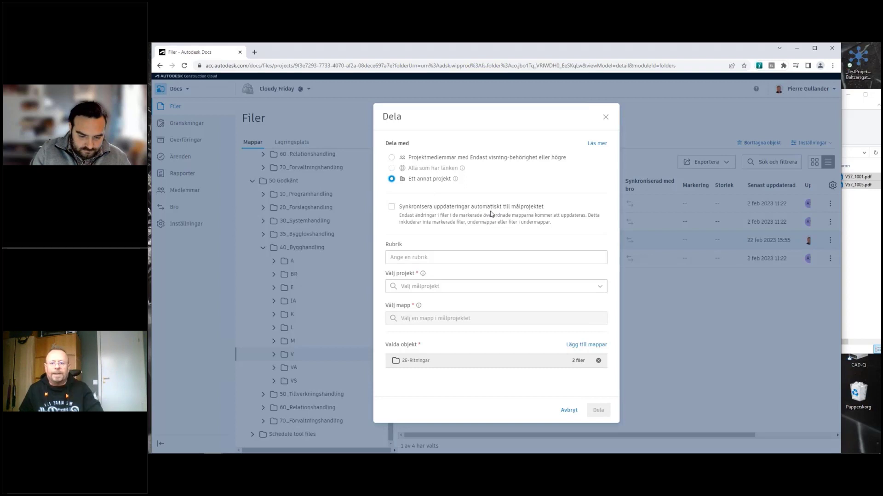
left_click(392, 208)
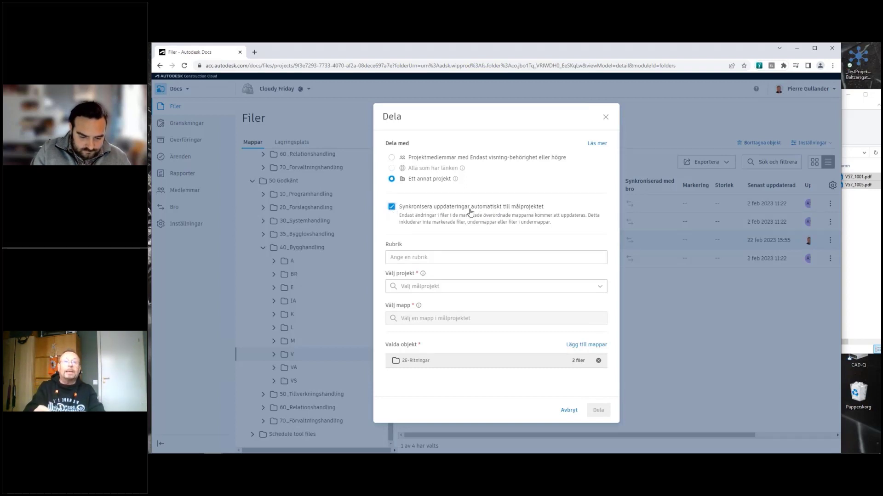
left_click(435, 257)
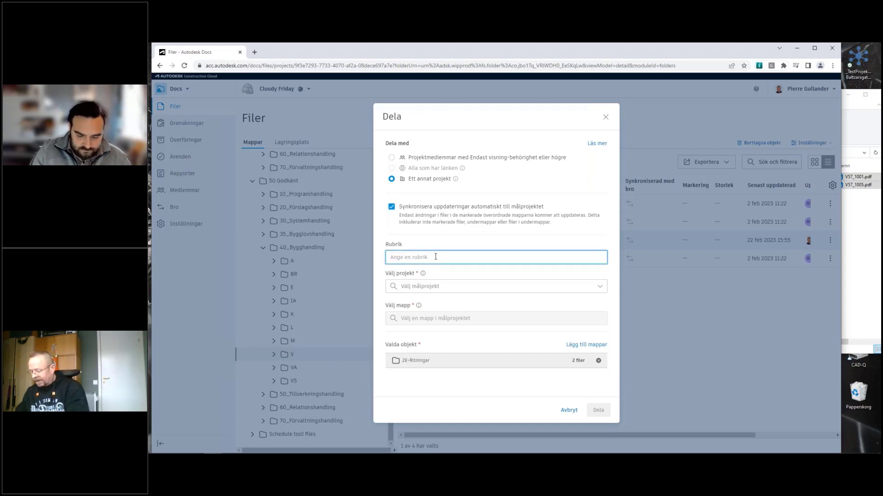
type("V-handlingar")
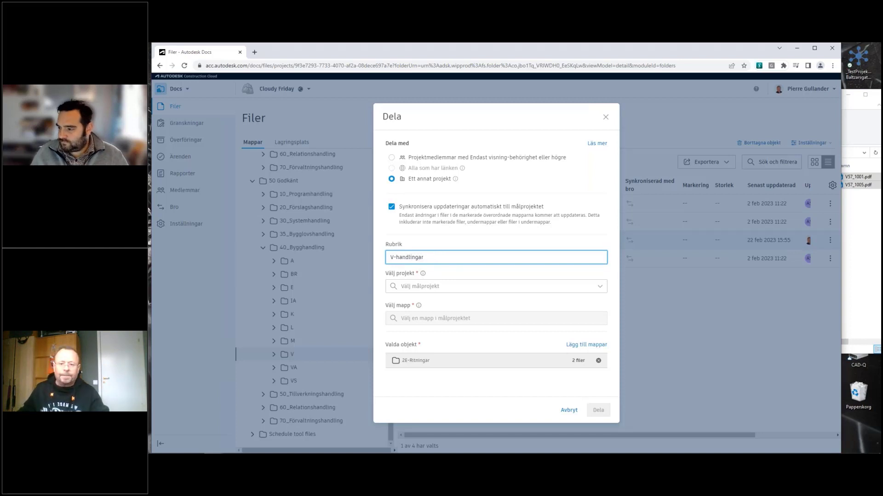
Step: Set the target to the Tvilling Cloudy Friday folder in the Symetri Libary project and share the 2E-Ritningar folder
left_click(435, 286)
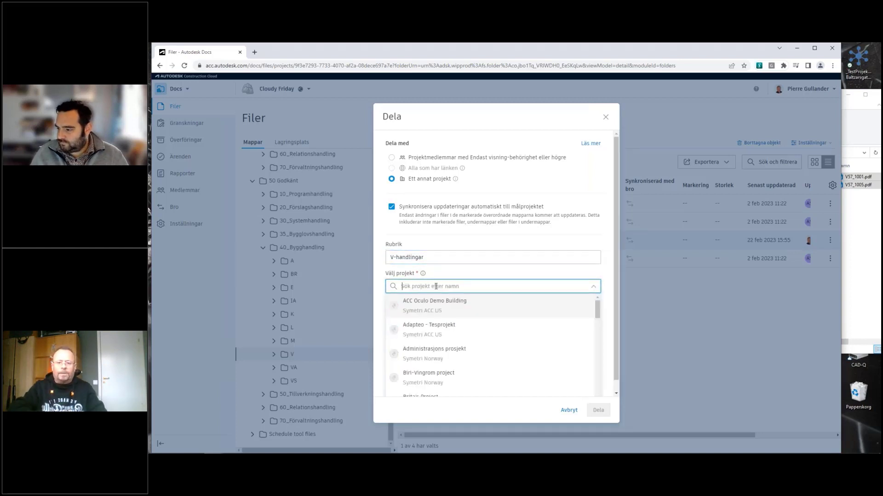
type("lib")
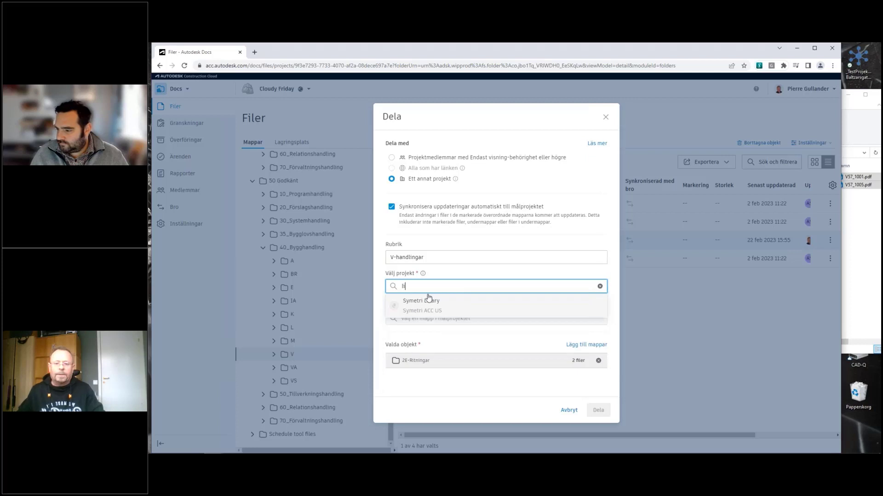
left_click(428, 300)
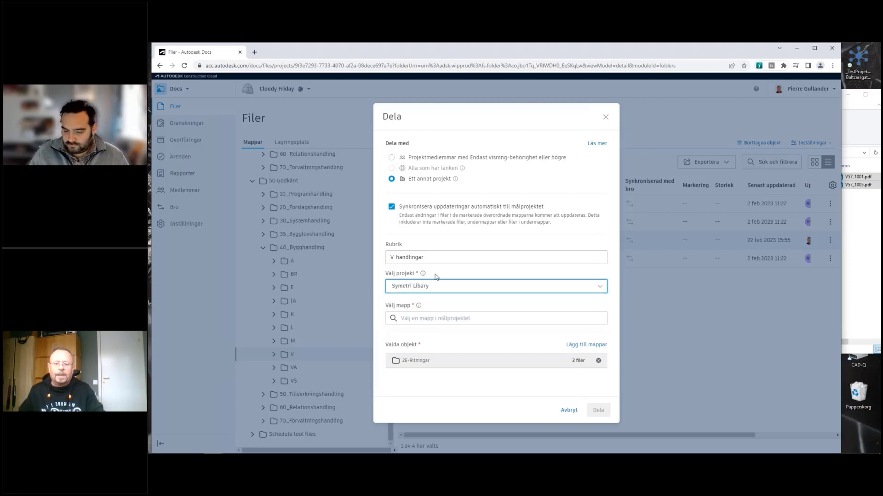
left_click(434, 319)
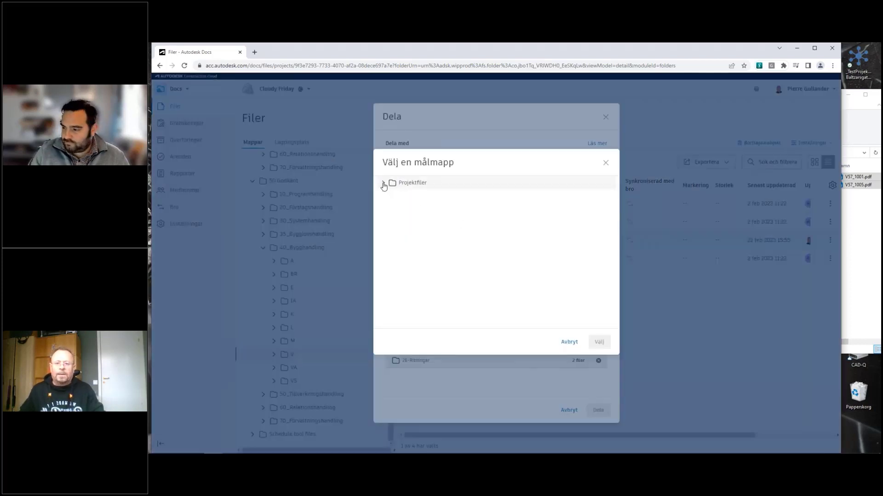
left_click(384, 184)
left_click(419, 211)
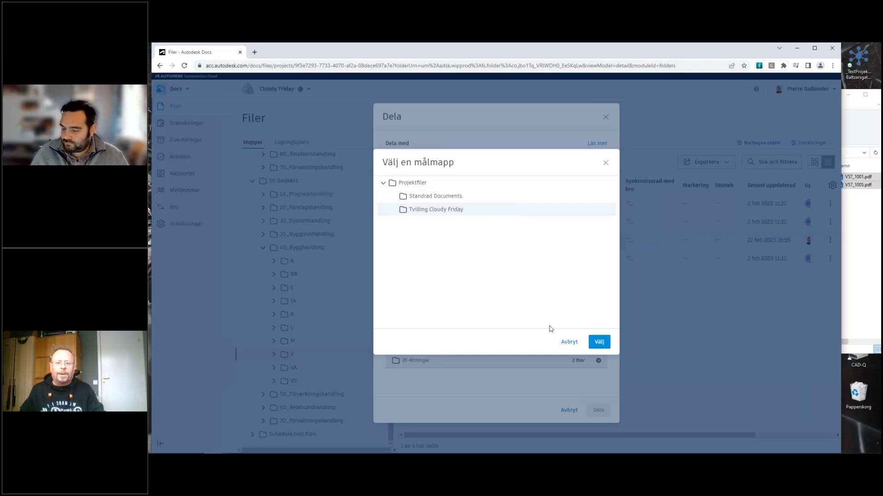
left_click(599, 342)
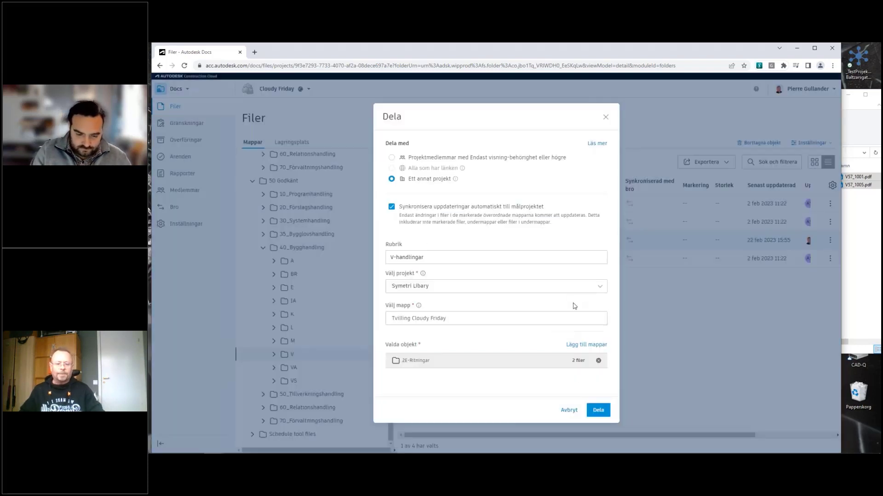
left_click(597, 407)
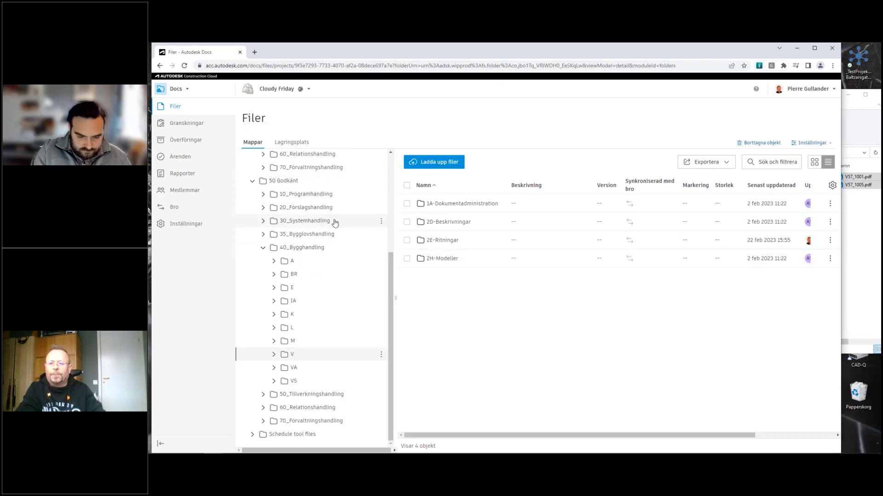
Step: Start a review submission for both drawings in the 40 För granskning/40_Bygghandling/V/2E-Ritningar folder
scroll(335, 223, "up", 3)
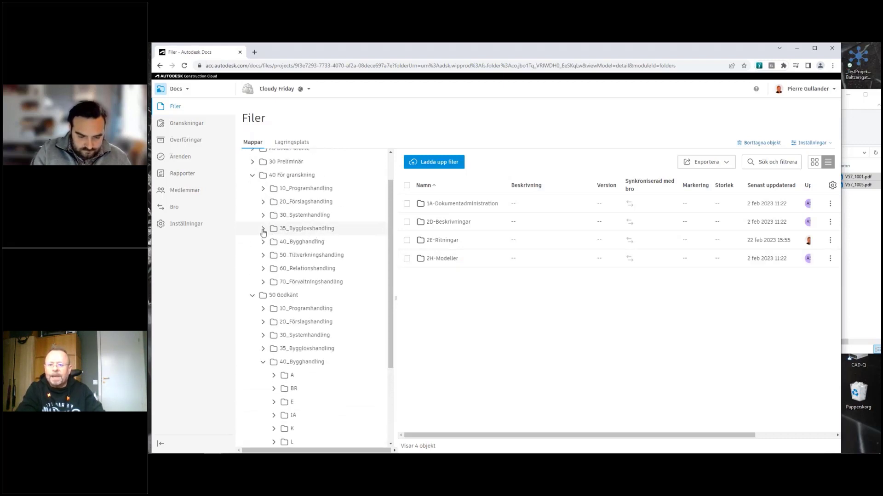
left_click(264, 243)
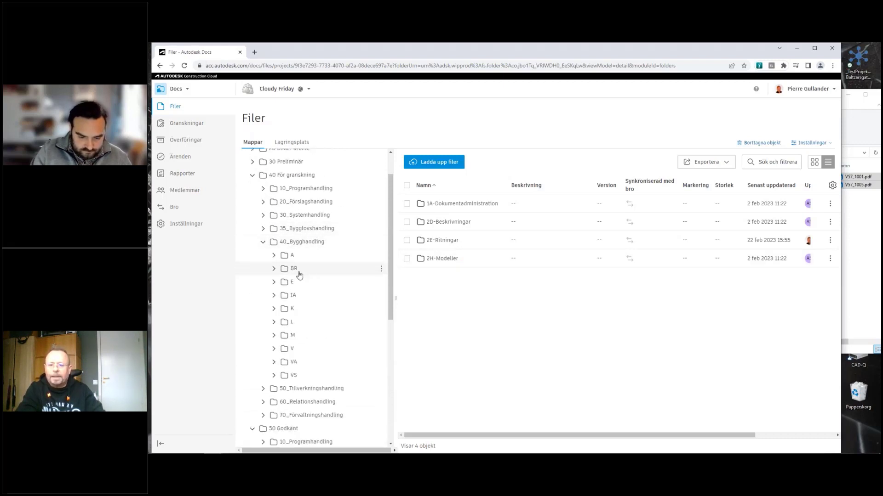
left_click(327, 348)
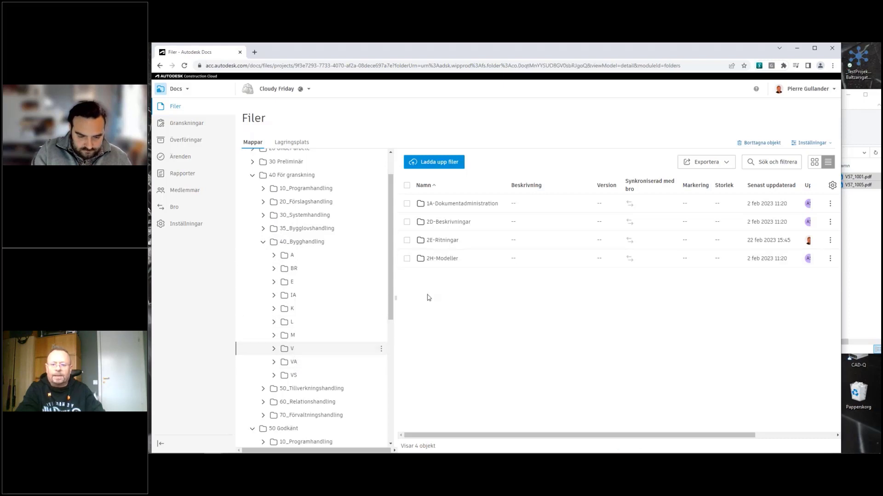
left_click(439, 240)
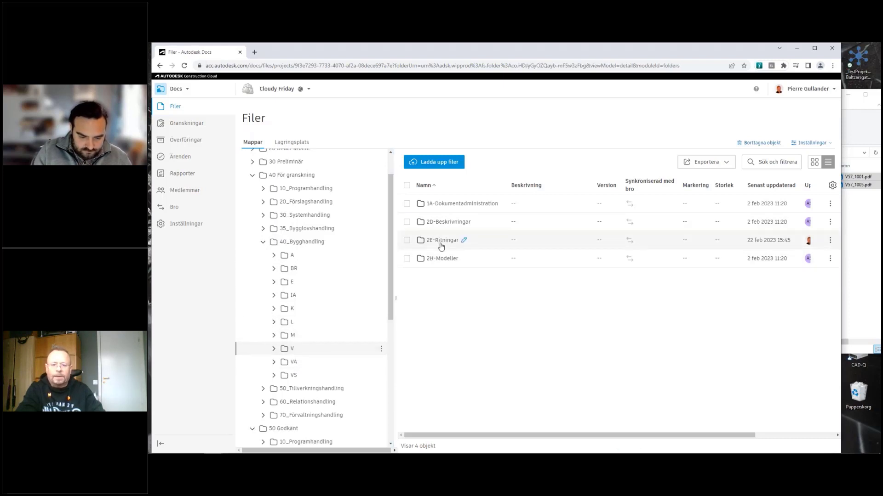
left_click(407, 185)
left_click(525, 163)
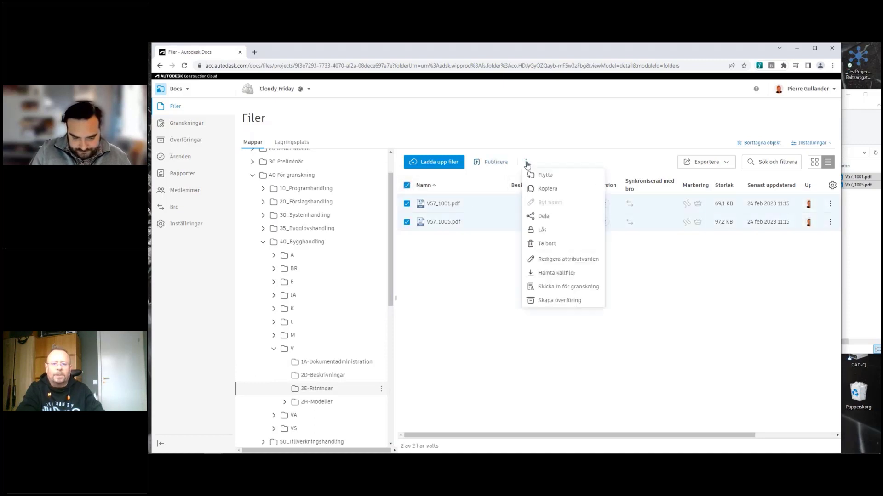
left_click(558, 289)
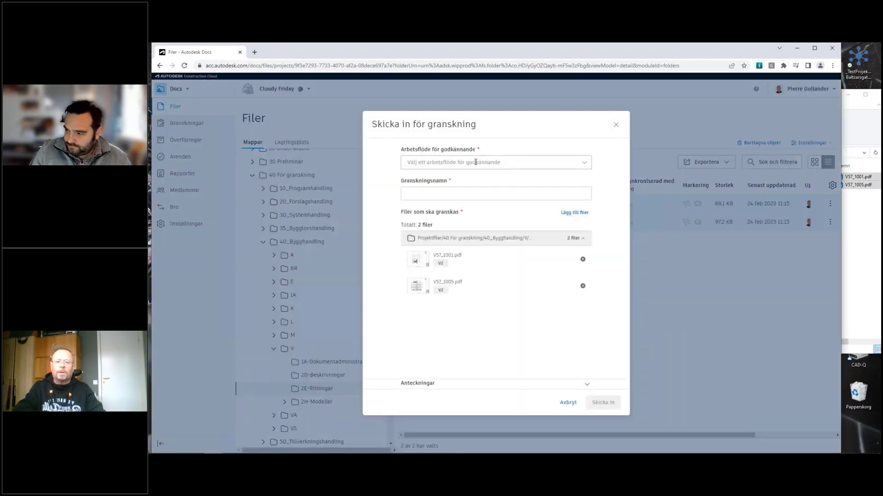
Step: Submit the drawings with the workflow 1-Stegs Granskning - VVS and the review name V-handlingar -2, and send the reviewer the e-mail notification
left_click(475, 162)
left_click(457, 182)
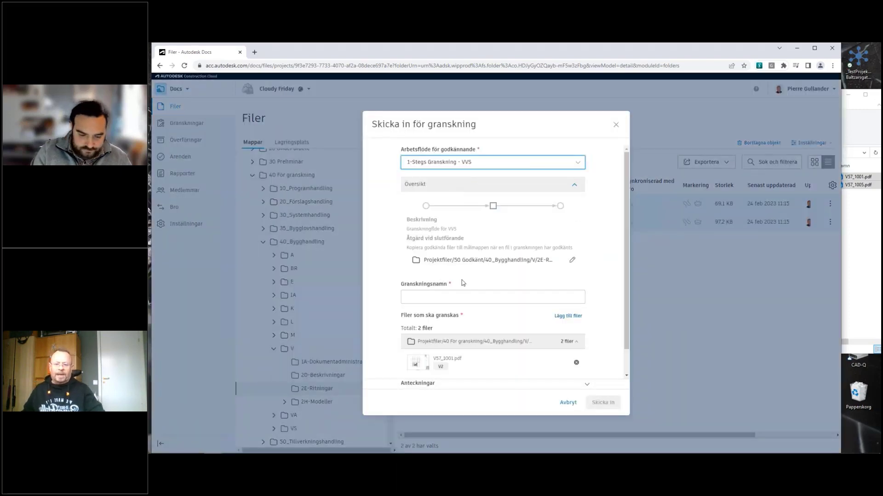
left_click(463, 299)
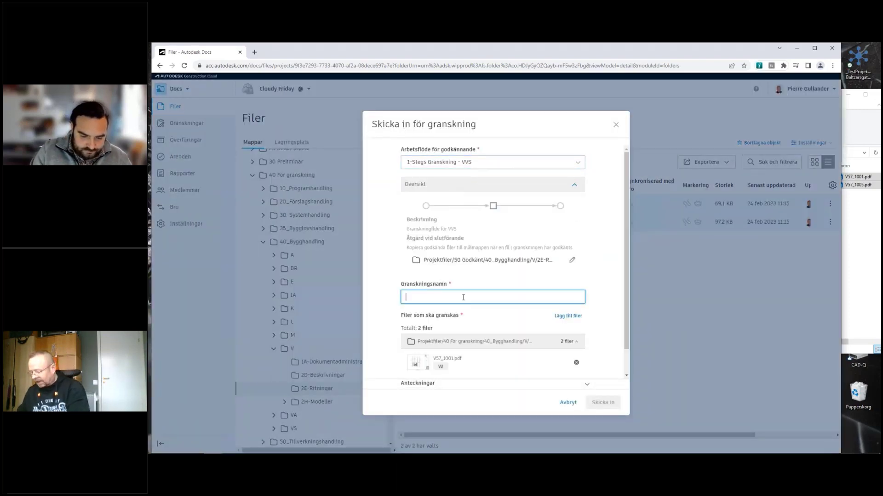
type("V-handlingar -2")
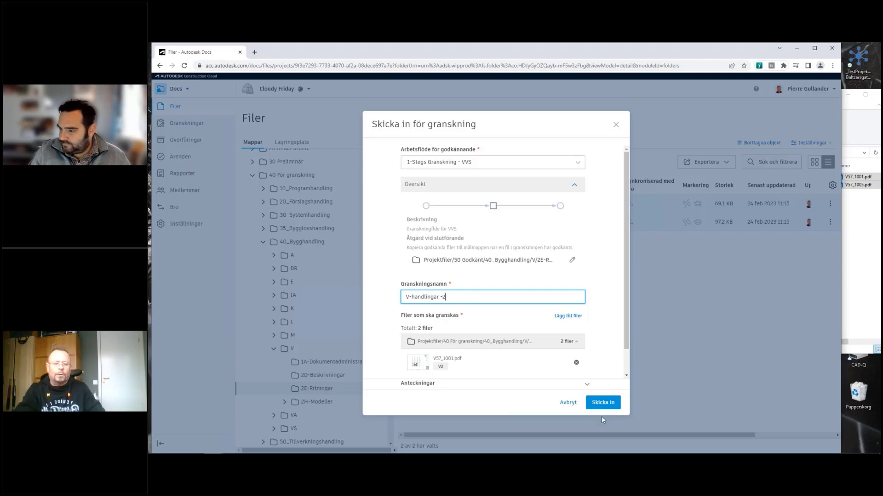
left_click(603, 403)
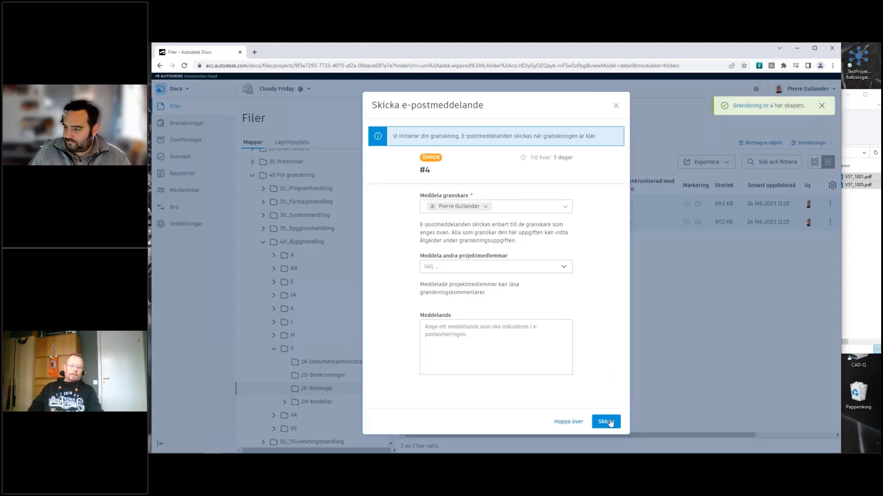
left_click(606, 421)
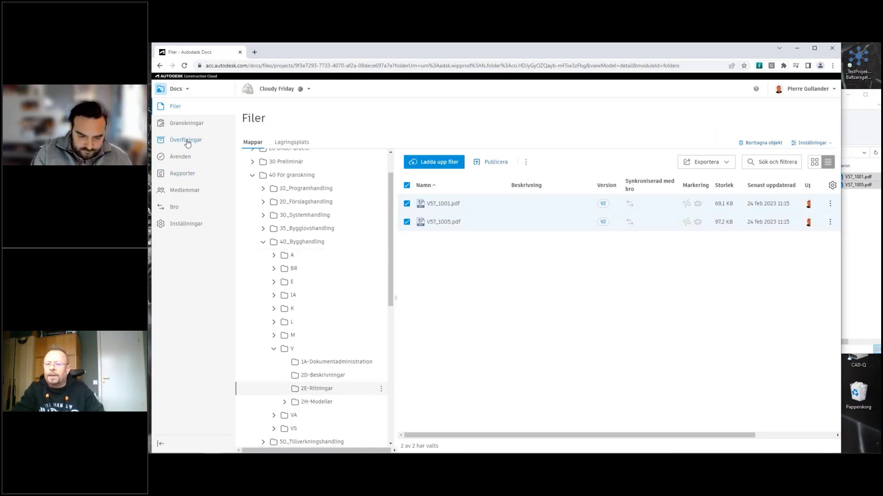
Step: Open the V-handlingar -2 review and start its final review
left_click(179, 124)
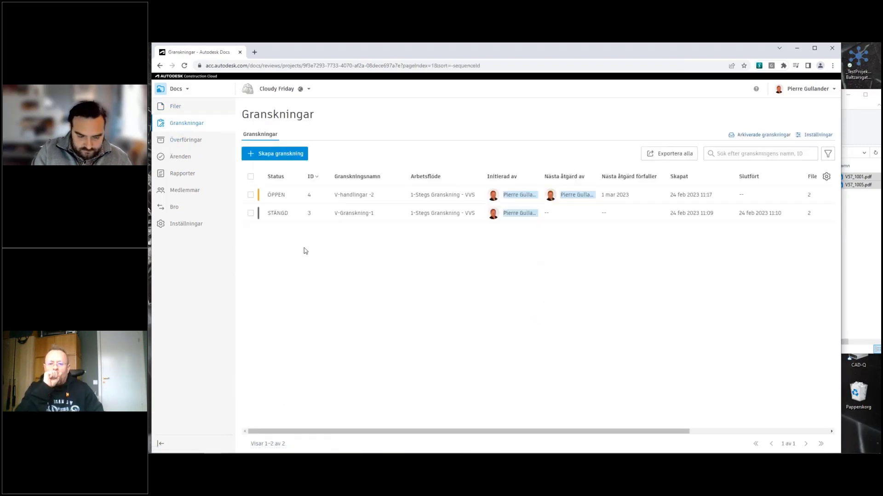
left_click(282, 199)
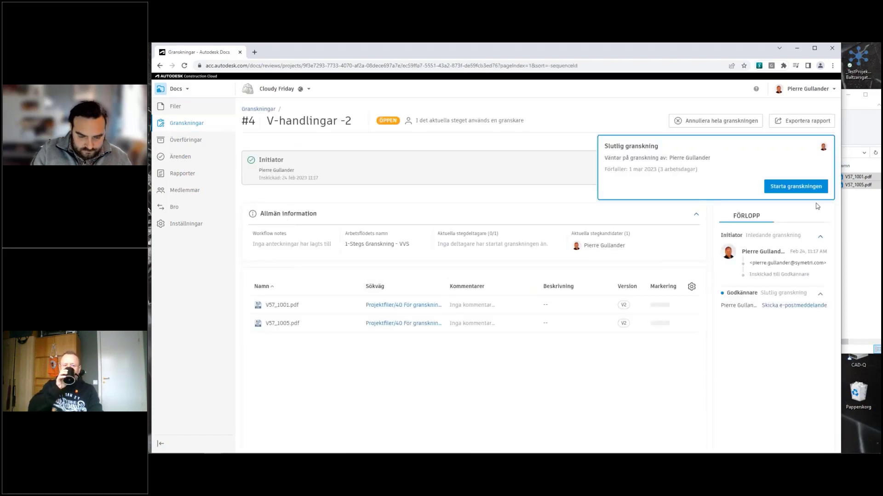
left_click(809, 191)
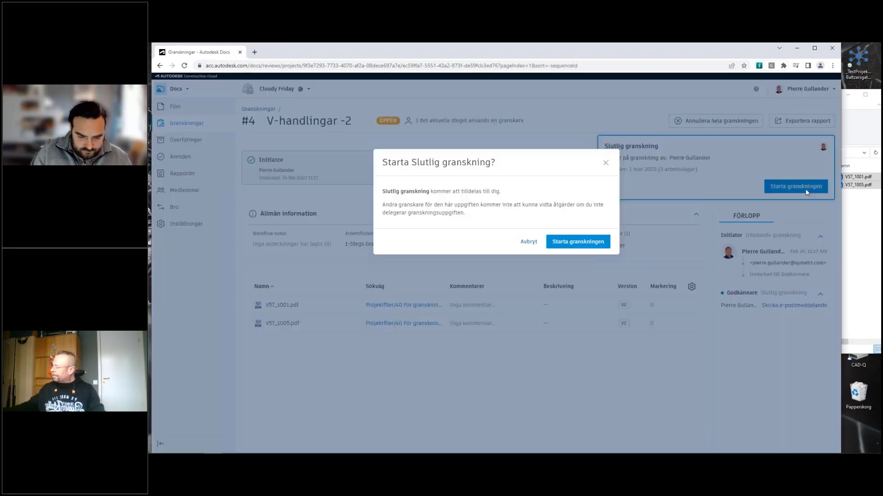
left_click(578, 243)
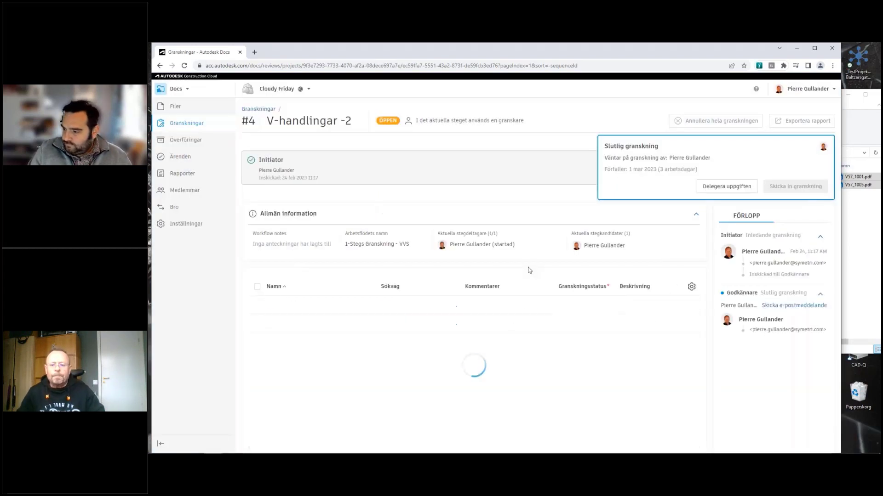
Step: Set the review status of V57_1001.pdf and V57_1005.pdf to Godkänd and submit the final review
left_click(603, 307)
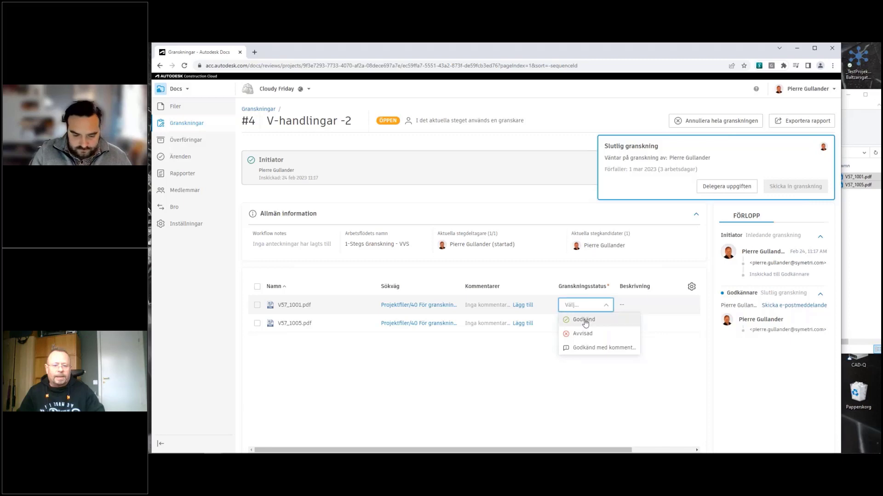
left_click(583, 319)
left_click(606, 324)
left_click(583, 337)
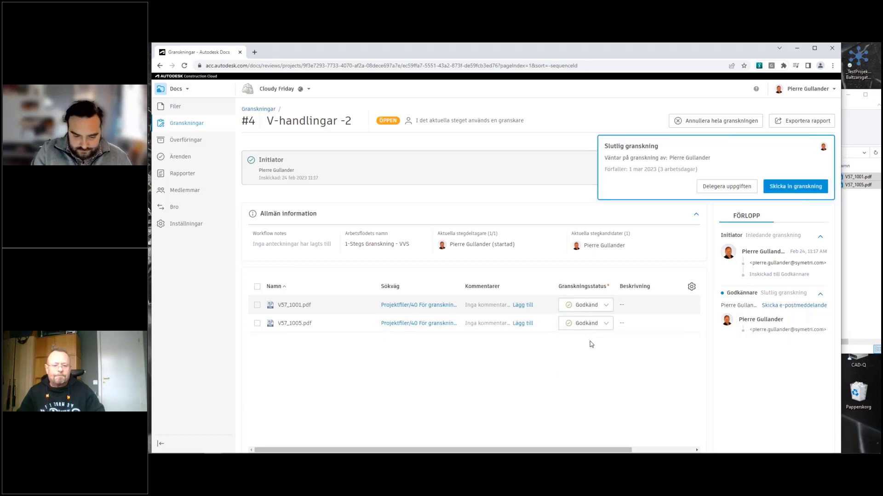
left_click(789, 190)
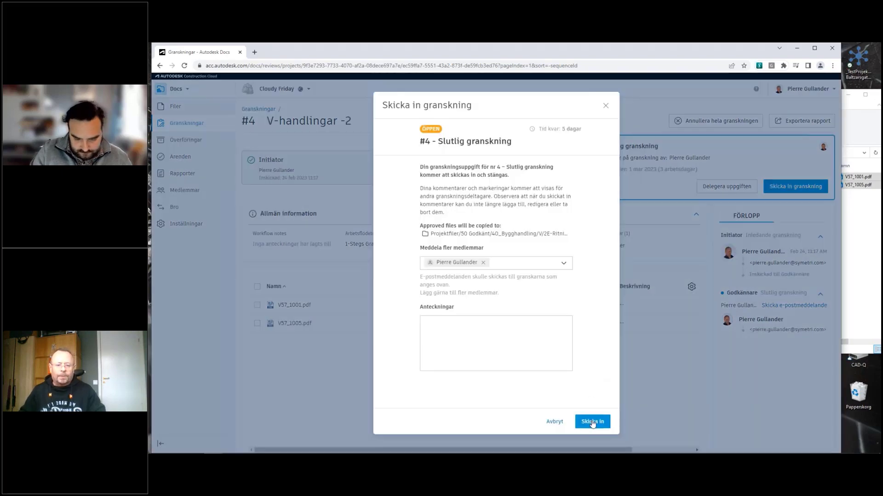
left_click(593, 422)
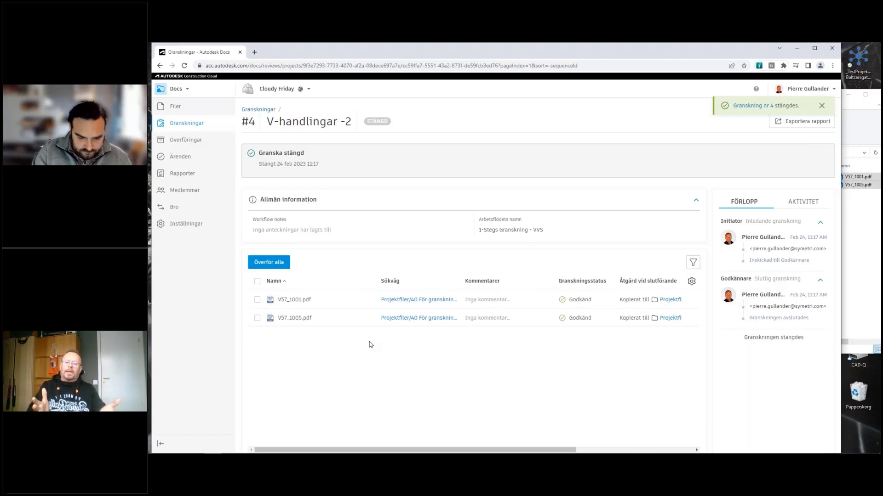
Step: Open the approved folder 50 Godkänt/40_Bygghandling/V/2E-Ritningar to check the versions of the copied drawings
left_click(175, 107)
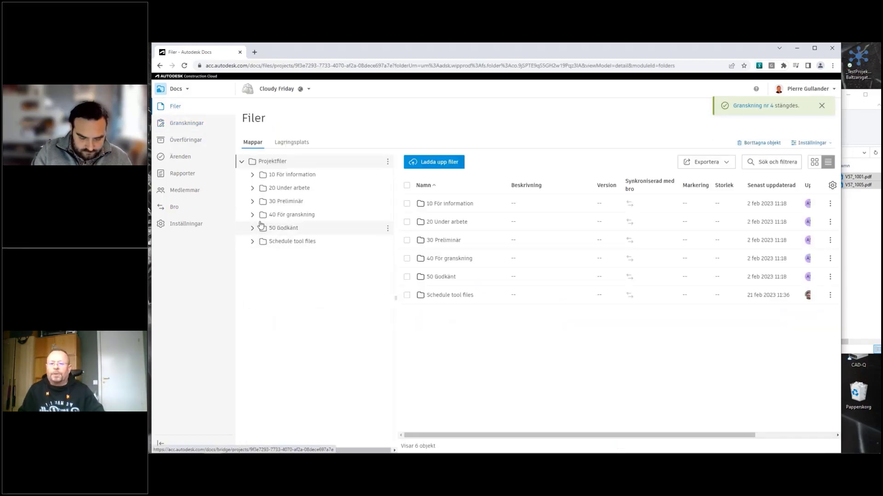
left_click(254, 229)
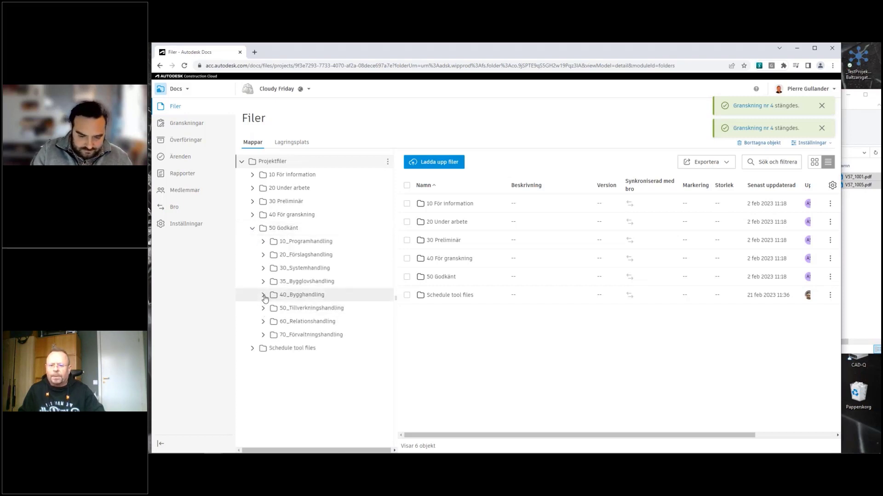
left_click(263, 296)
left_click(274, 402)
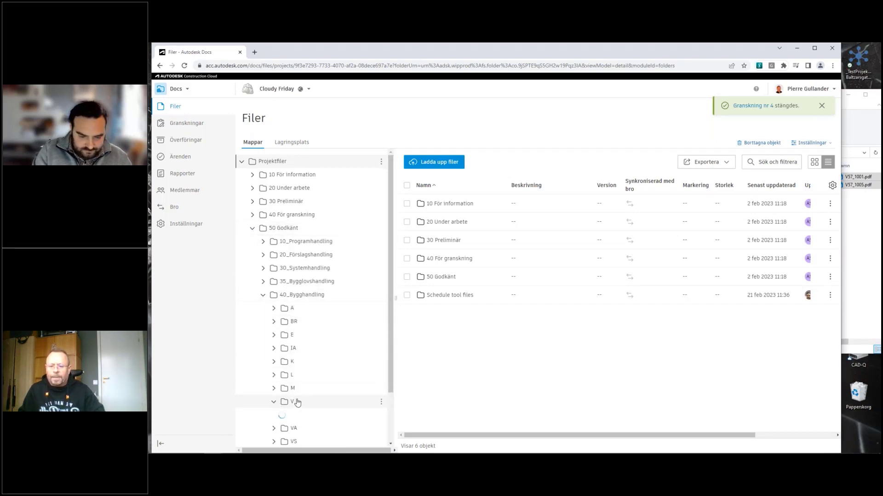
scroll(316, 429, "down", 2)
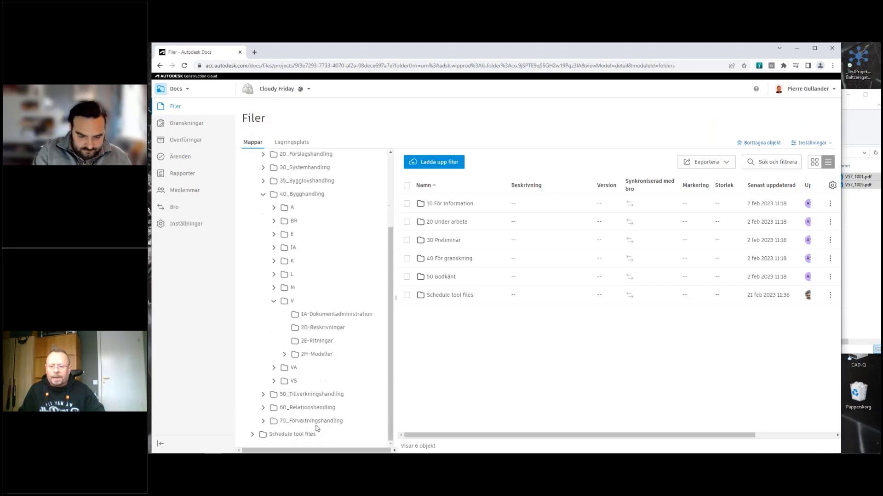
left_click(318, 341)
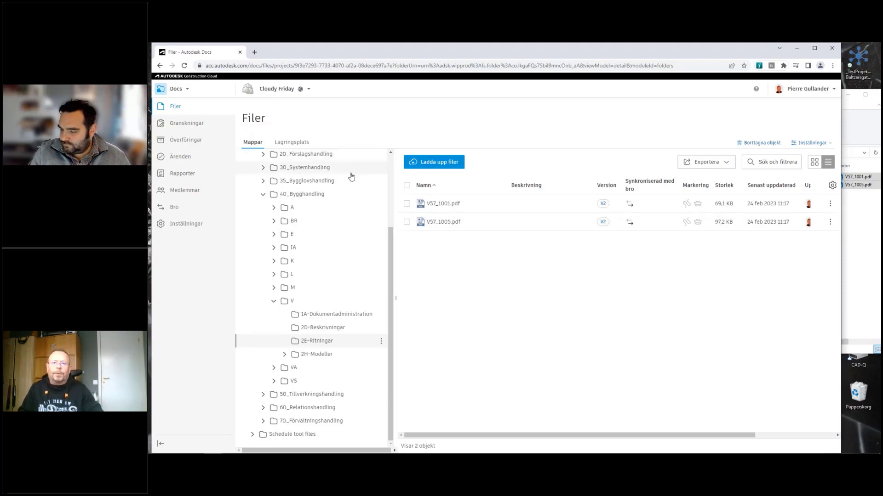
Step: Switch to the Symetri Libary project and open the shared folder Tvilling Cloudy Friday/2E-Ritningar
left_click(280, 90)
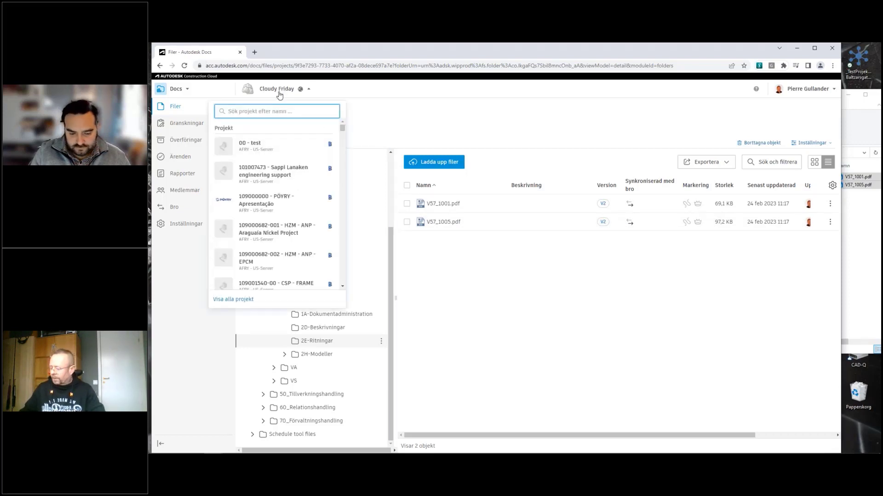
type("li")
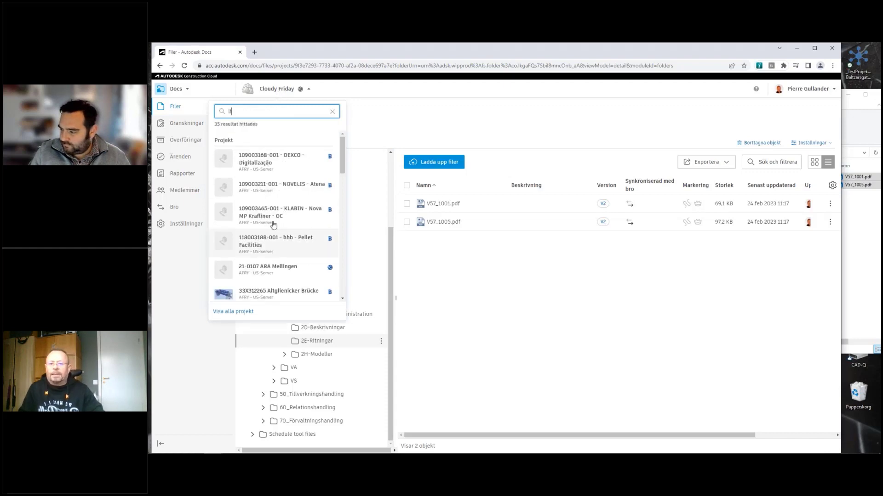
type("b")
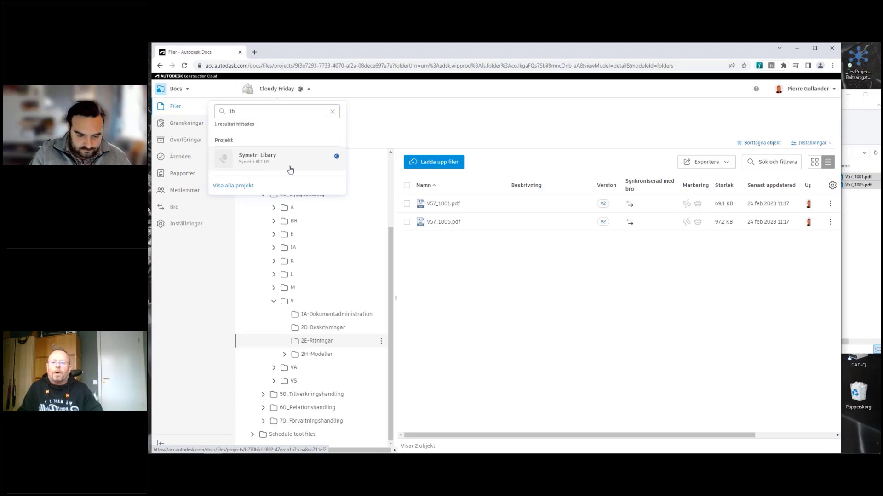
left_click(271, 162)
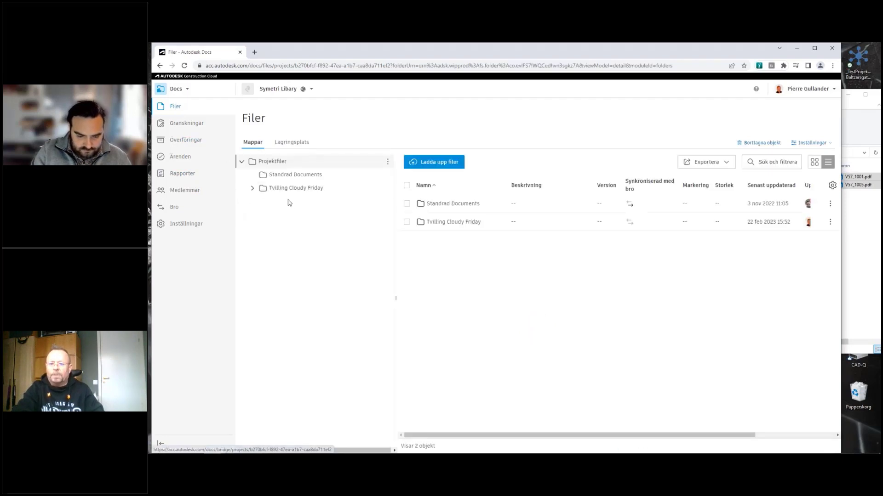
left_click(252, 190)
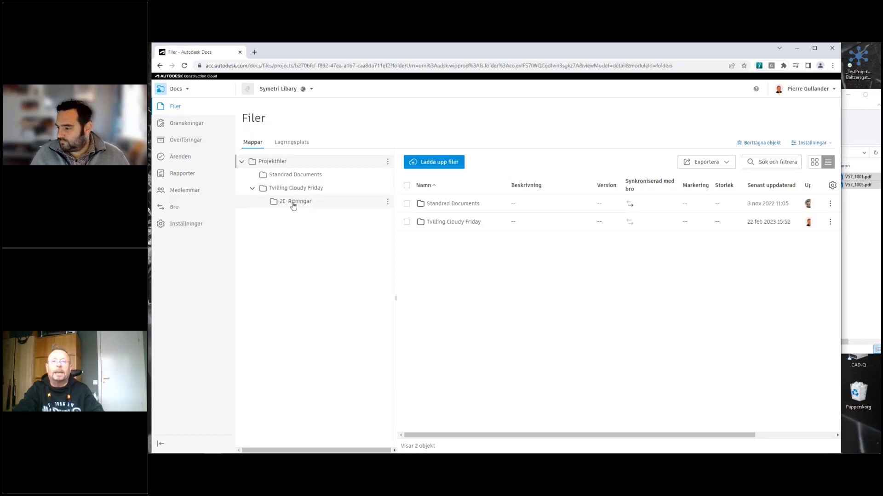
left_click(294, 203)
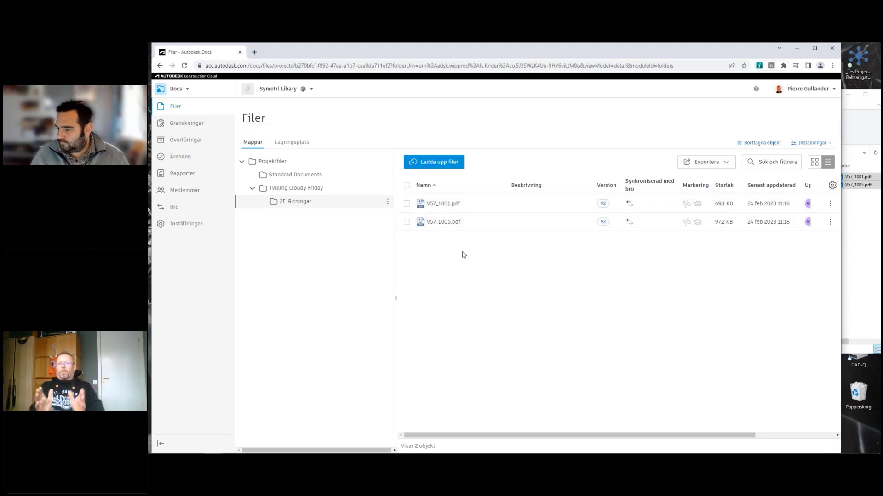
Step: Compare the drawing versions in Tvilling Cloudy Friday with those in its 2E-Ritningar subfolder, including who updated them
left_click(320, 190)
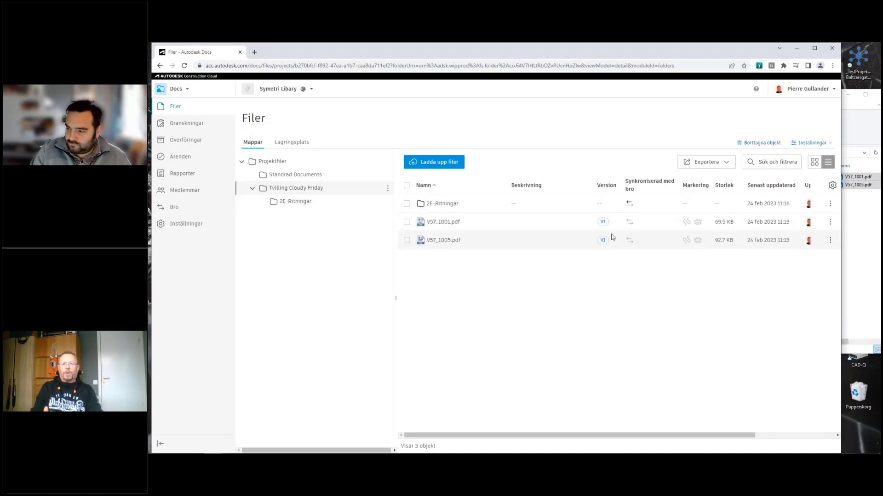
left_click(297, 202)
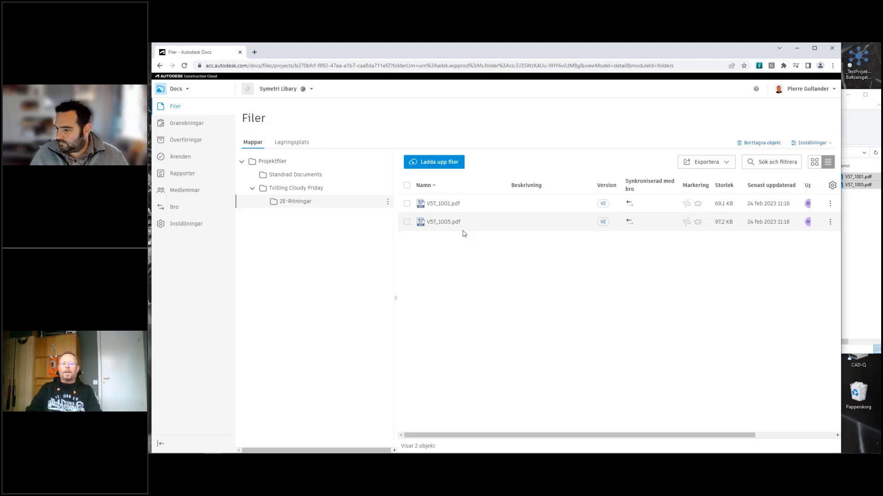
scroll(602, 227, "right", 2)
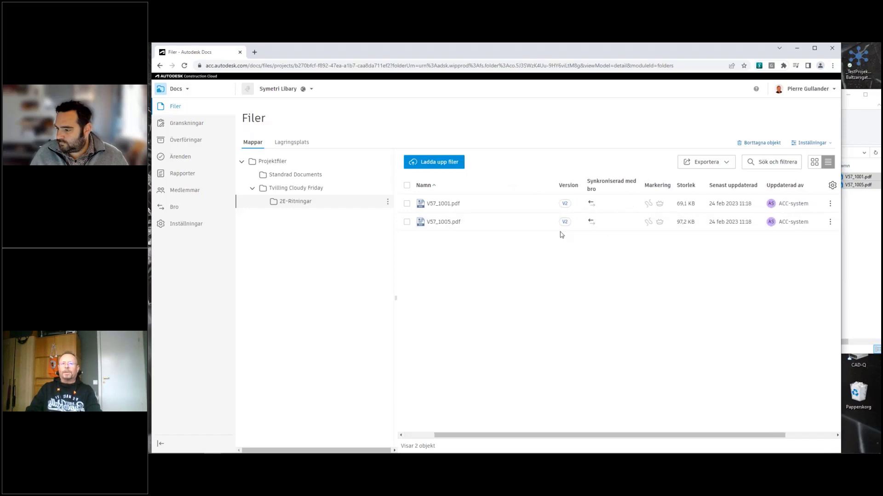
scroll(561, 235, "left", 1)
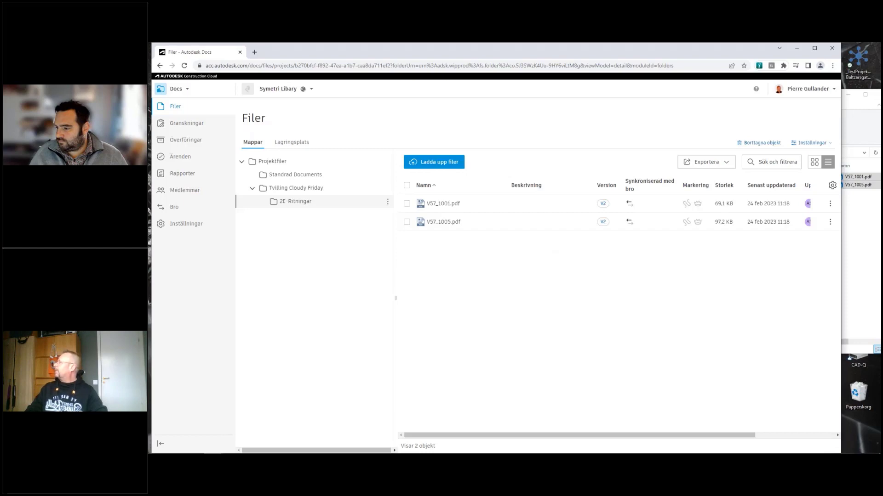
Step: Switch to the Cloudy Friday PowerPoint presentation and move its window so the whole slide on BIM360 and ACC news is visible
key("alt+Tab")
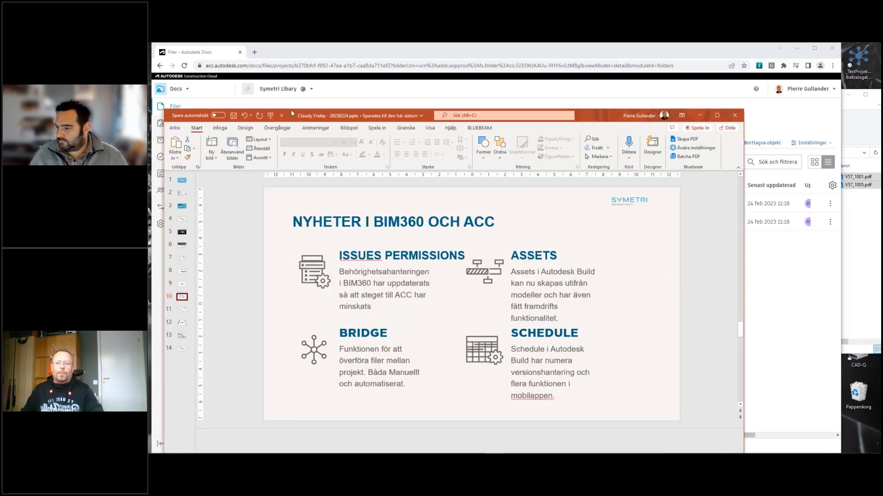
left_click_drag(291, 112, 325, 55)
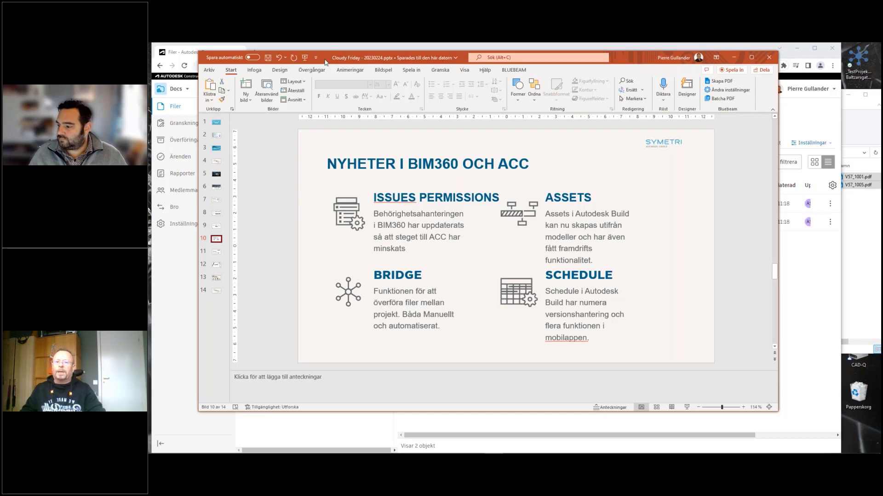
Step: Switch to the Cloudy Friday project in Autodesk Build, check the file types supported for schedule import, and open the Byggprojektet schedule
key("alt+Tab")
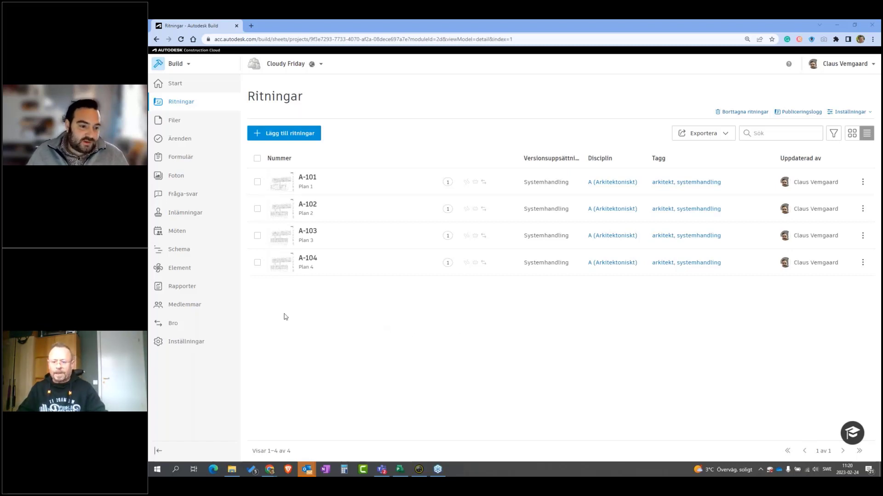
left_click(180, 254)
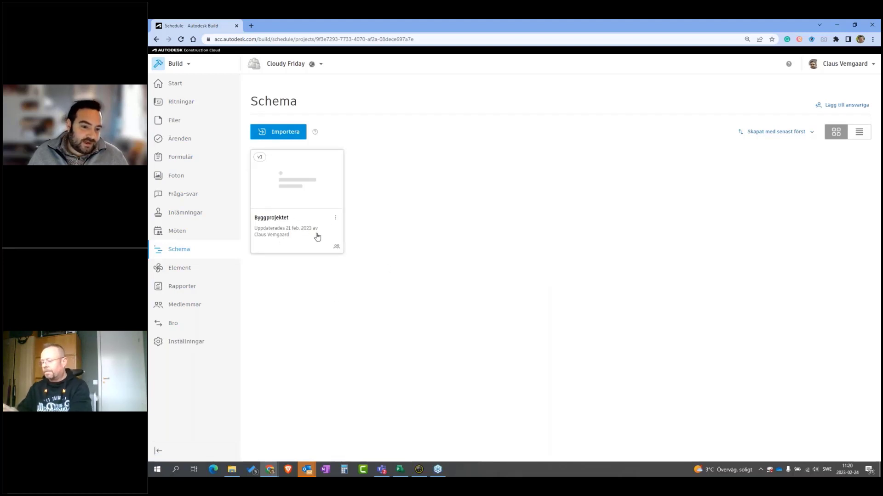
mouse_move(315, 135)
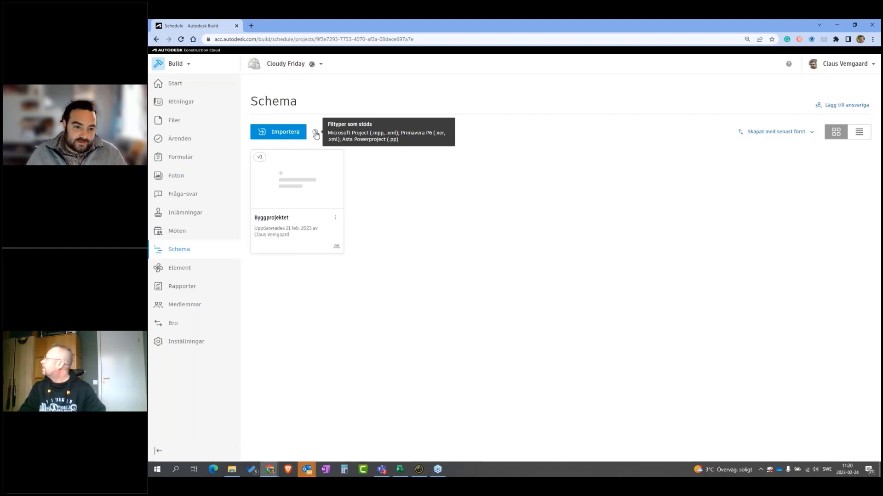
left_click(311, 181)
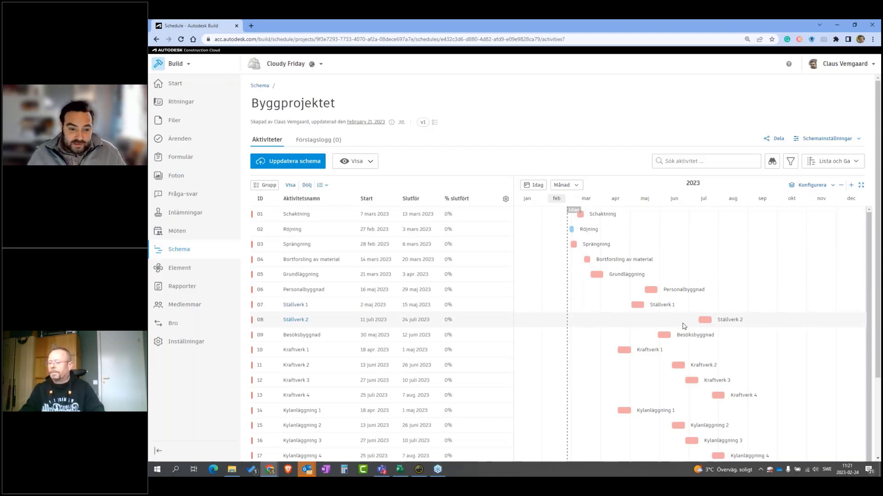
Step: Examine the Ställverk 2 activity summary and the details and dependencies of the Besöksbyggnad activity, and close its details
mouse_move(707, 326)
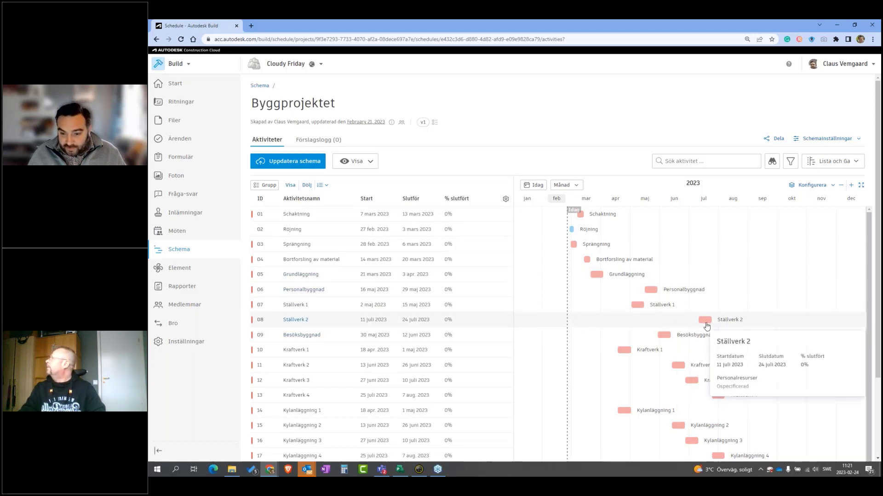
left_click(680, 337)
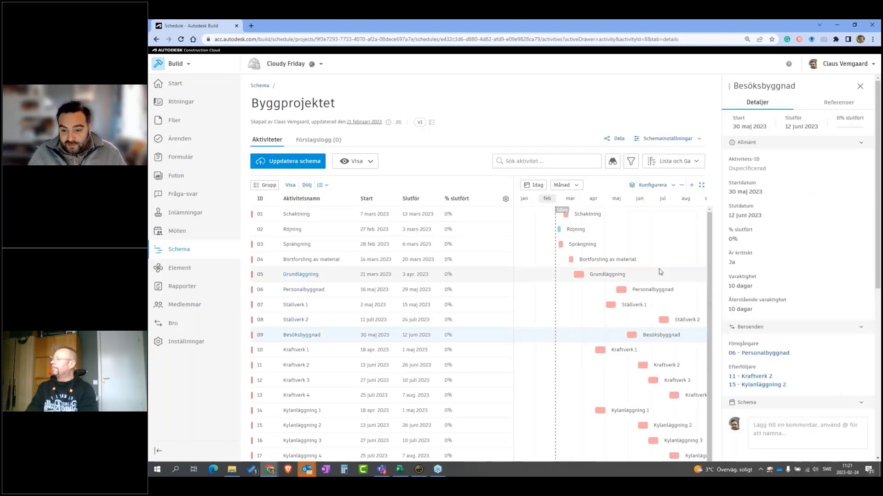
scroll(771, 247, "down", 2)
scroll(771, 247, "up", 2)
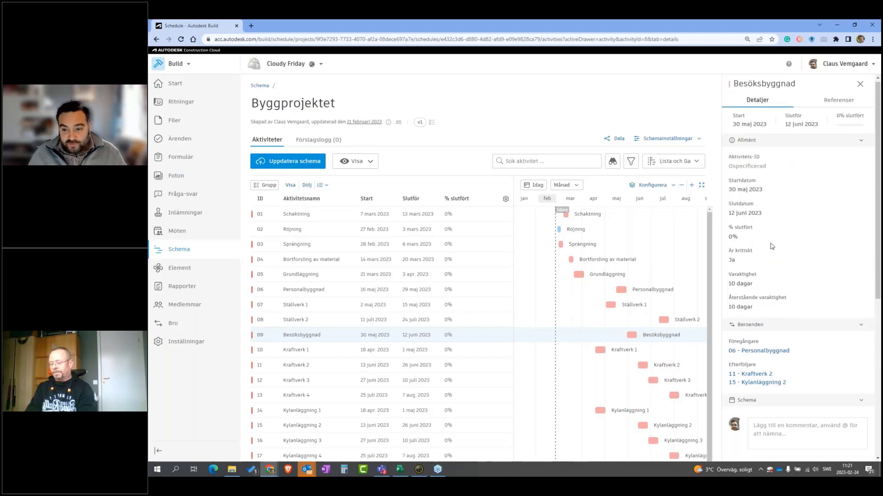
scroll(772, 257, "down", 2)
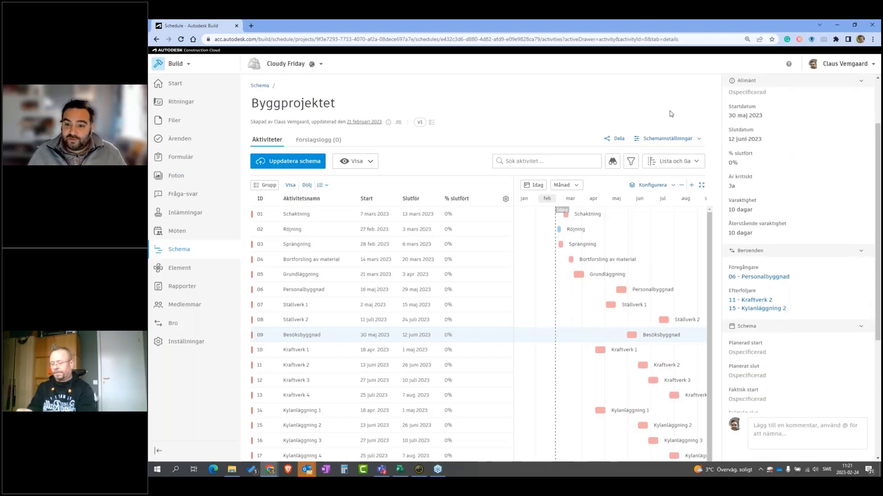
scroll(813, 140, "up", 3)
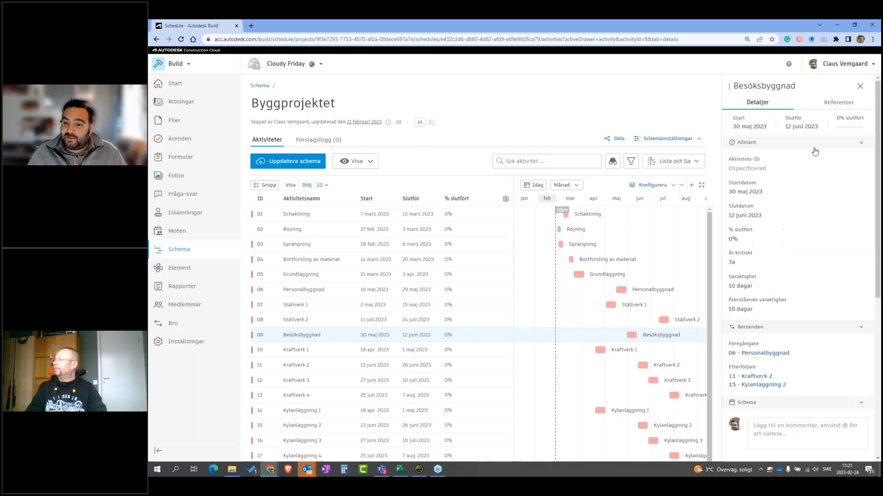
left_click(858, 93)
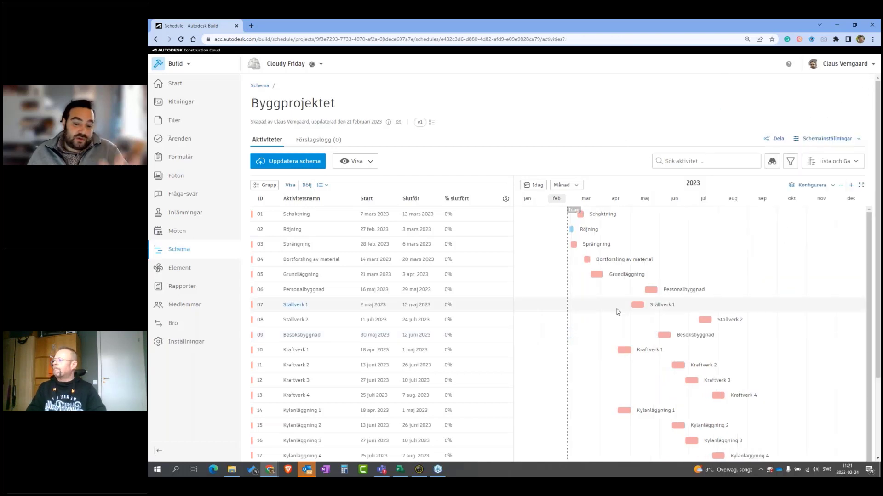